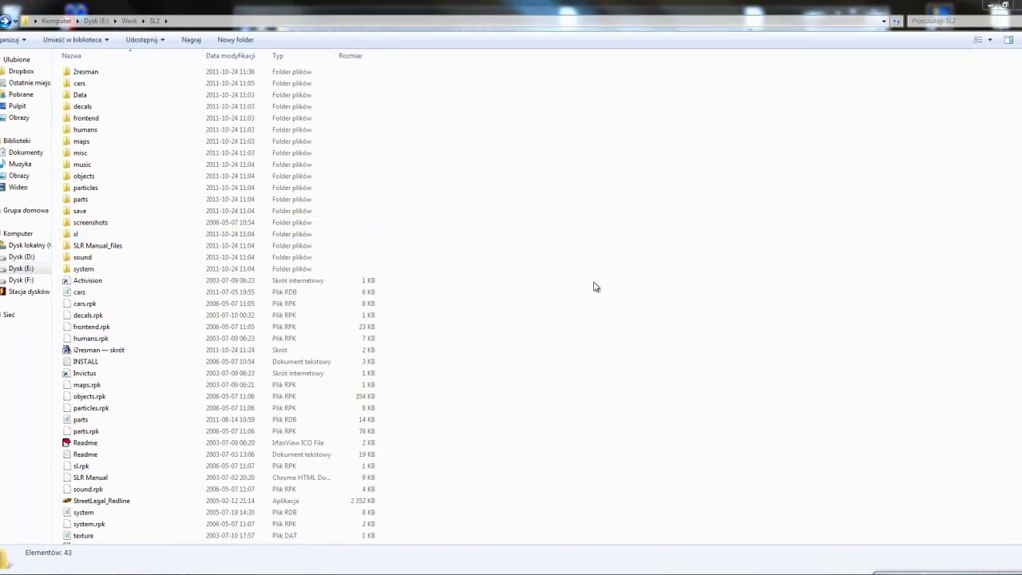
Open the 2resman folder inside the SL2 directory, keeping the file window maximized
{"action": "left_click", "coordinate": [595, 283]}
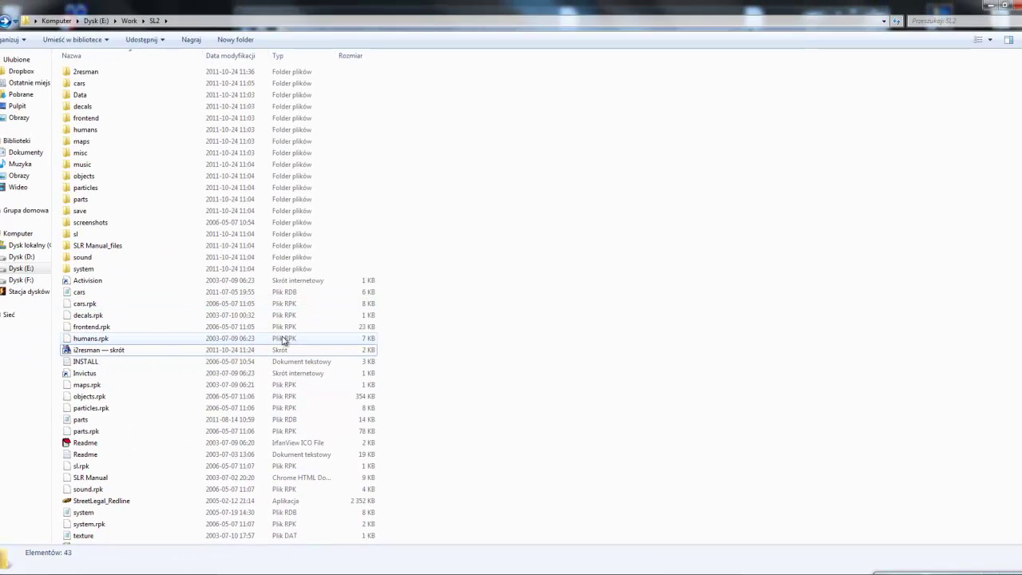
{"action": "double_click", "coordinate": [94, 72]}
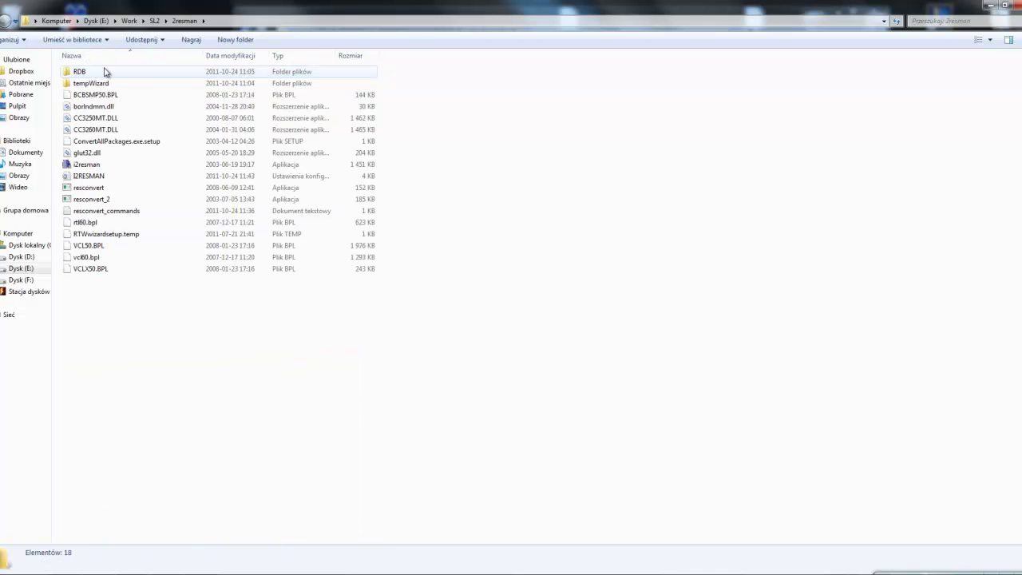
{"action": "double_click", "coordinate": [389, 3]}
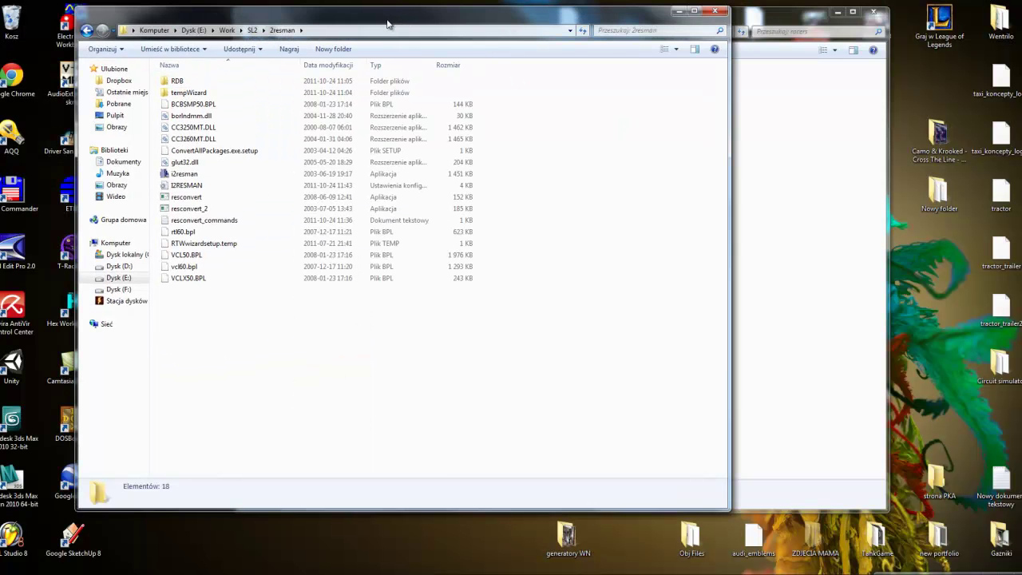
{"action": "double_click", "coordinate": [384, 26]}
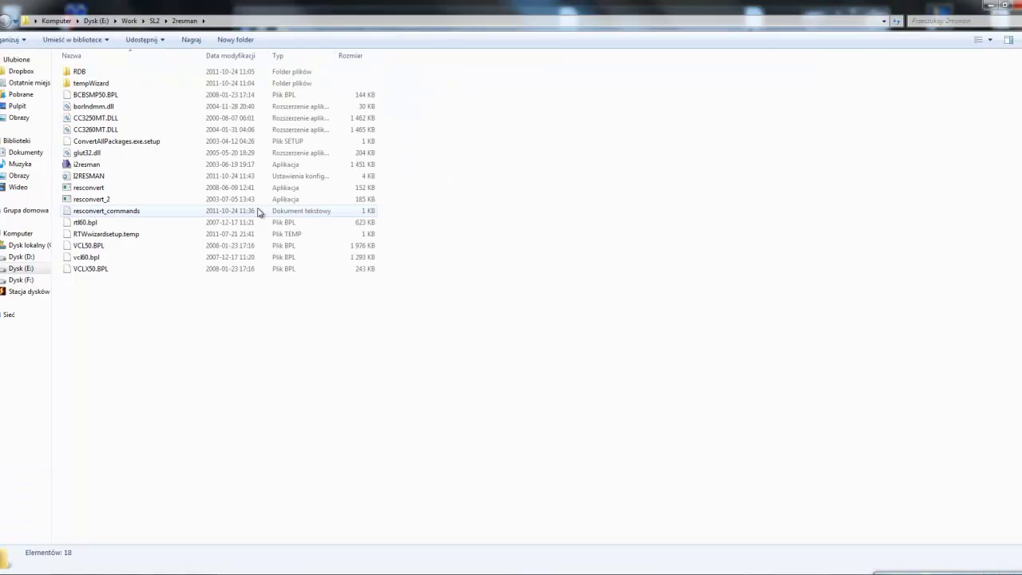
Examine the support files in the 2resman folder, including borlndmm.dll, CC3250MT.DLL, CC3260MT.DLL and ConvertAllPackages.exe.setup
{"action": "left_click", "coordinate": [111, 167]}
{"action": "left_click", "coordinate": [132, 141]}
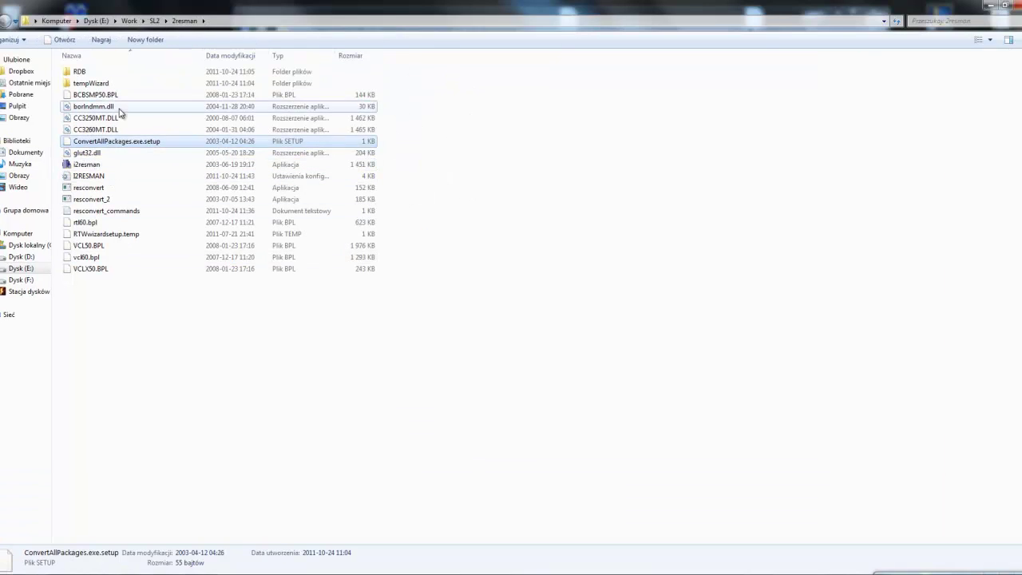
{"action": "left_click", "coordinate": [121, 106]}
{"action": "left_click", "coordinate": [117, 130]}
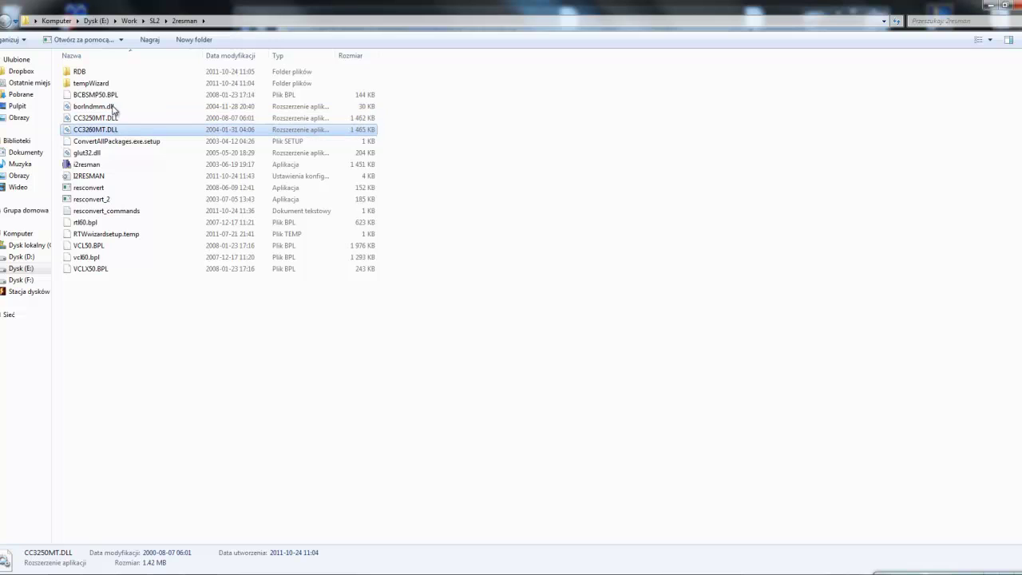
{"action": "left_click", "coordinate": [111, 107]}
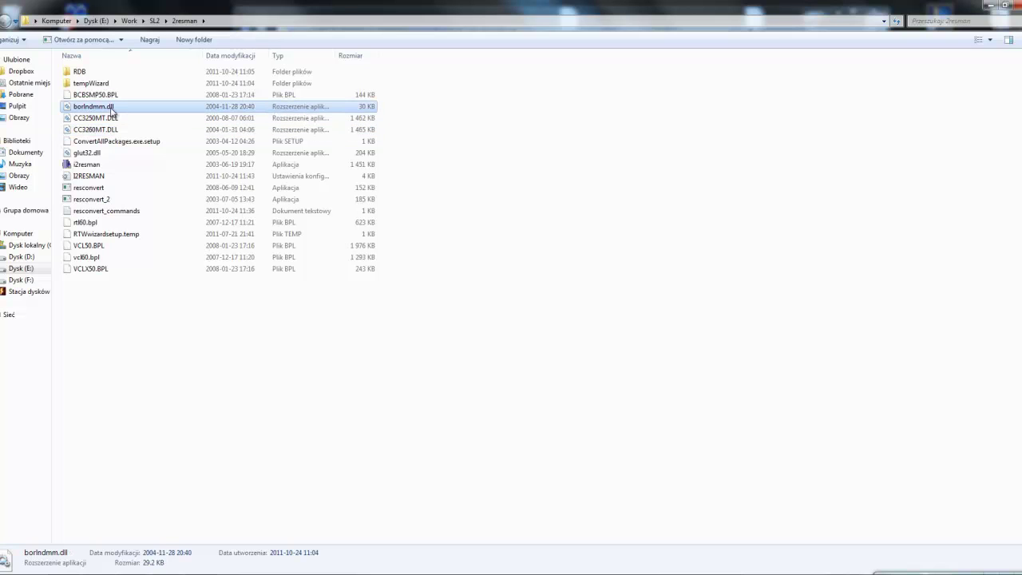
{"action": "left_click", "coordinate": [111, 118]}
{"action": "left_click", "coordinate": [112, 129]}
{"action": "left_click", "coordinate": [112, 141]}
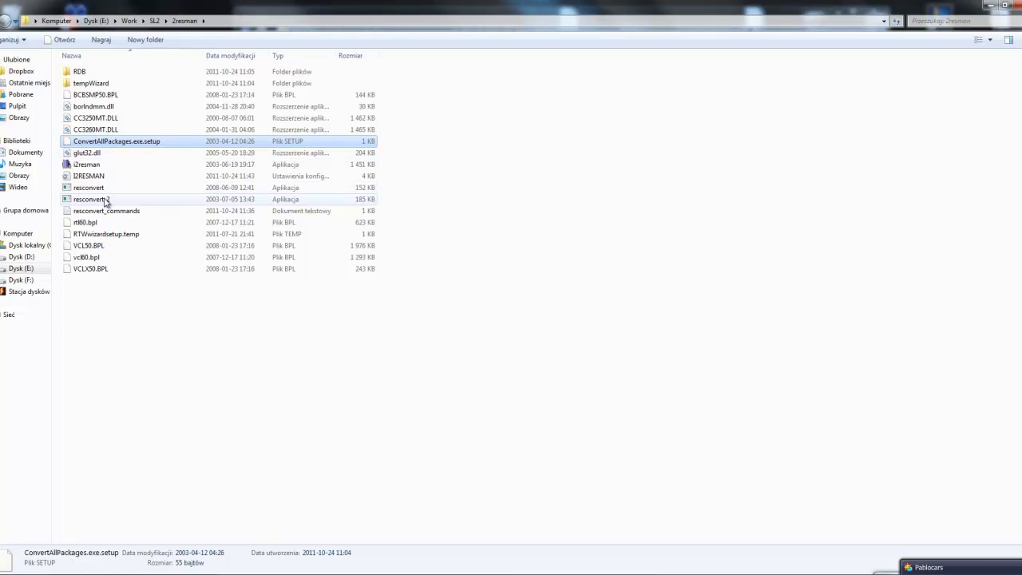
Compare the file details of the resconvert and resconvert_2 applications in the 2resman folder
{"action": "left_click", "coordinate": [105, 190]}
{"action": "left_click", "coordinate": [102, 198]}
{"action": "left_click", "coordinate": [101, 190]}
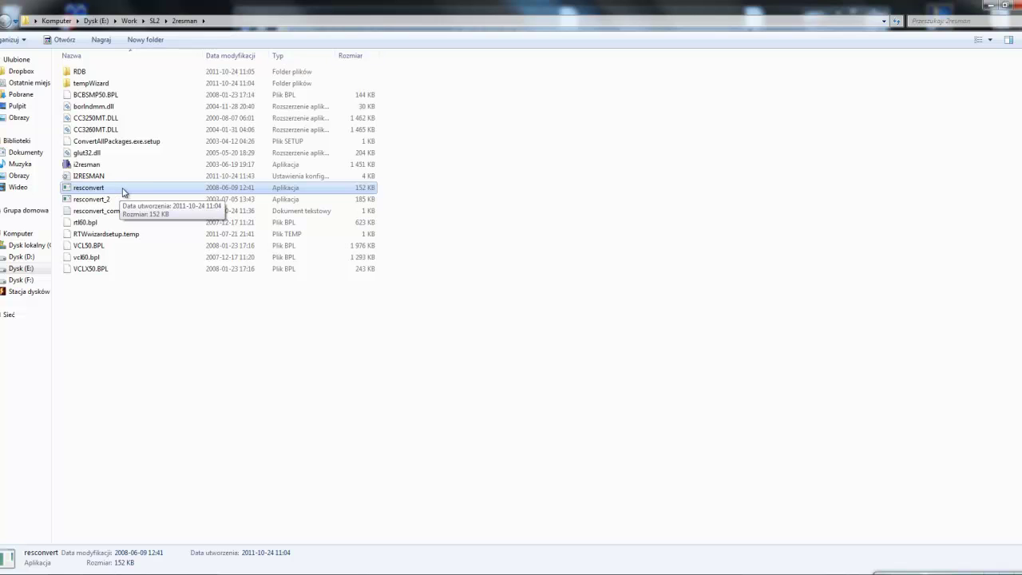
{"action": "left_click", "coordinate": [94, 200]}
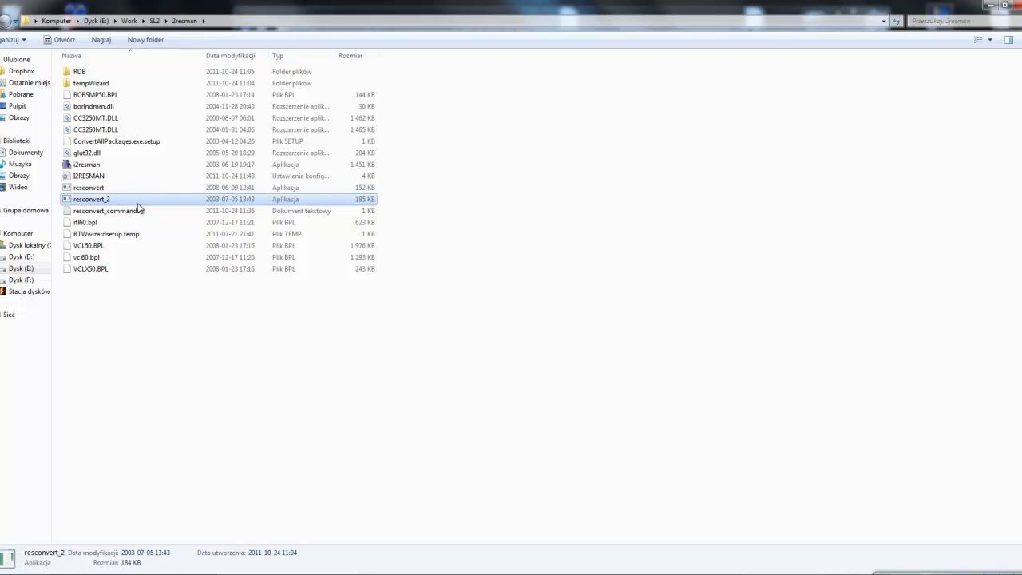
{"action": "left_click", "coordinate": [115, 189]}
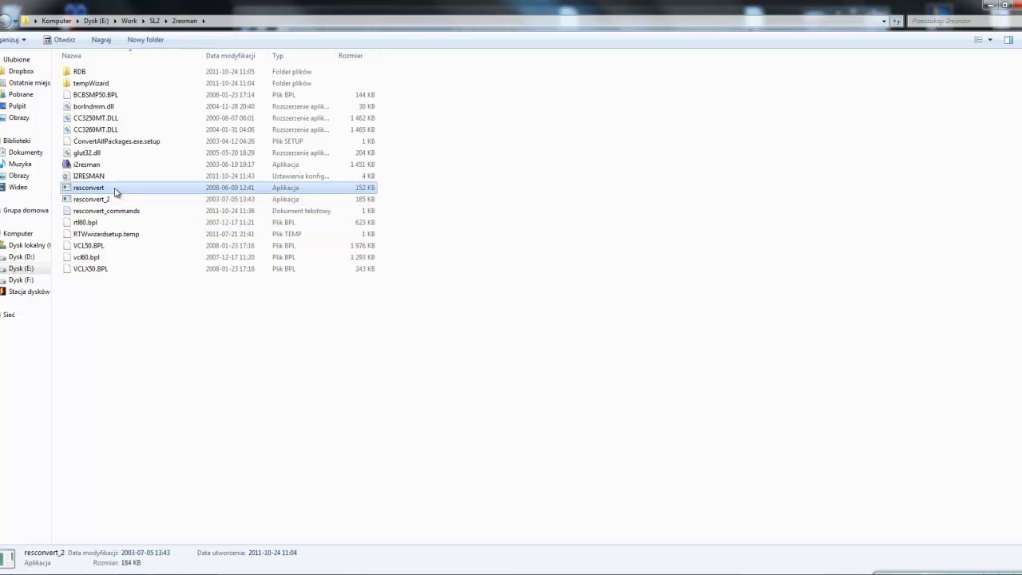
{"action": "left_click", "coordinate": [115, 201]}
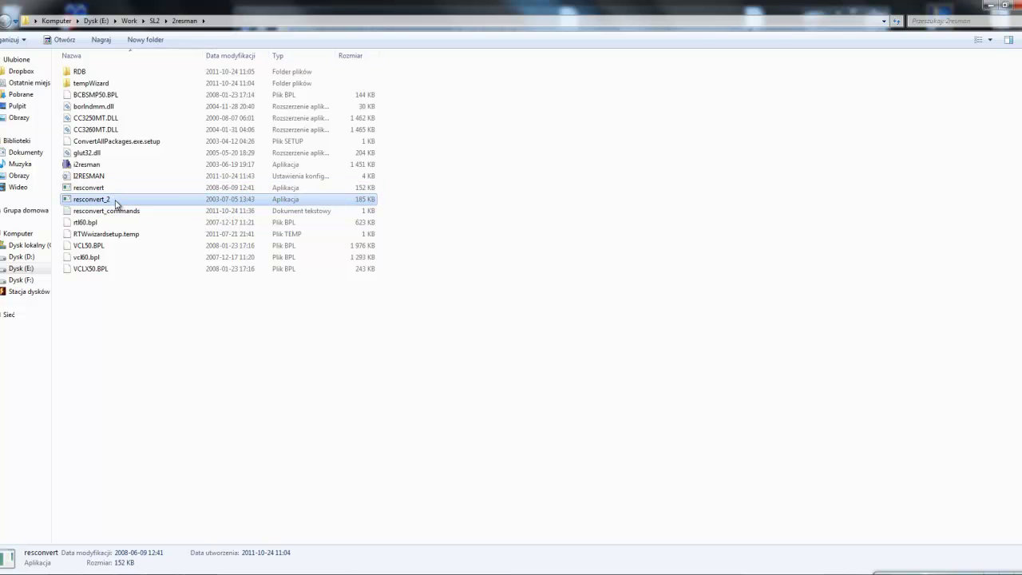
{"action": "left_click", "coordinate": [123, 189]}
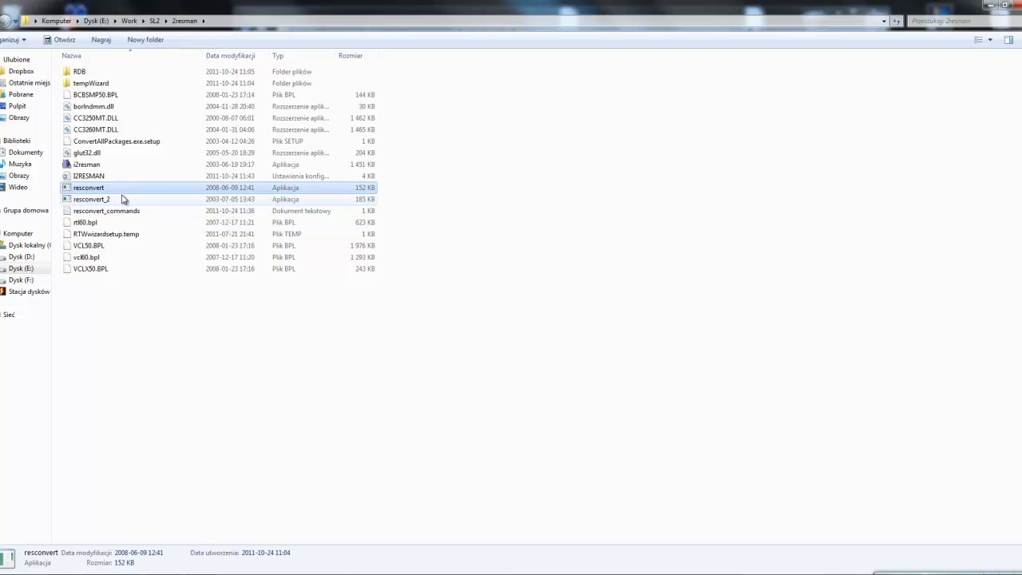
{"action": "left_click", "coordinate": [117, 204]}
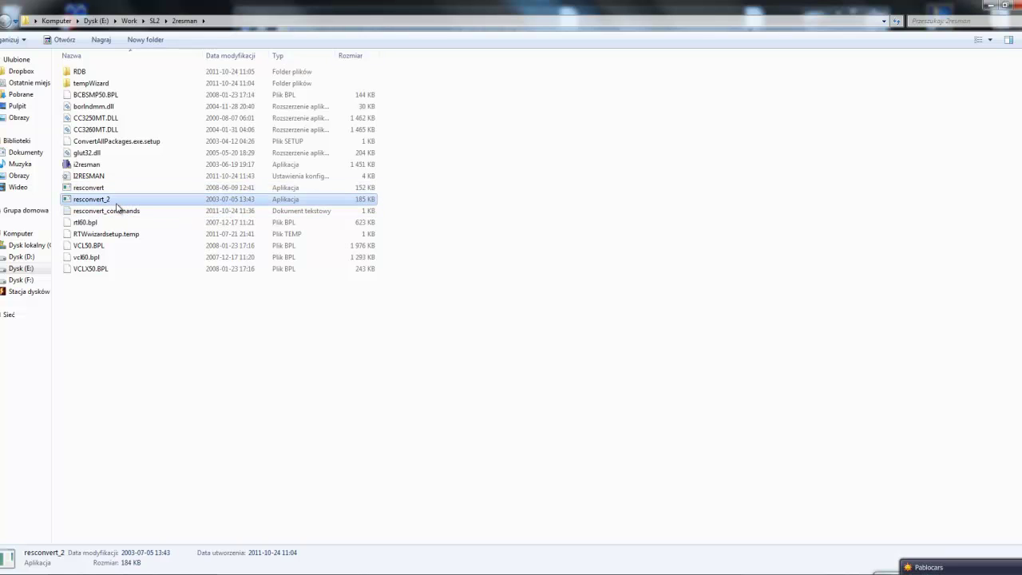
{"action": "left_click", "coordinate": [116, 191]}
{"action": "left_click", "coordinate": [118, 201]}
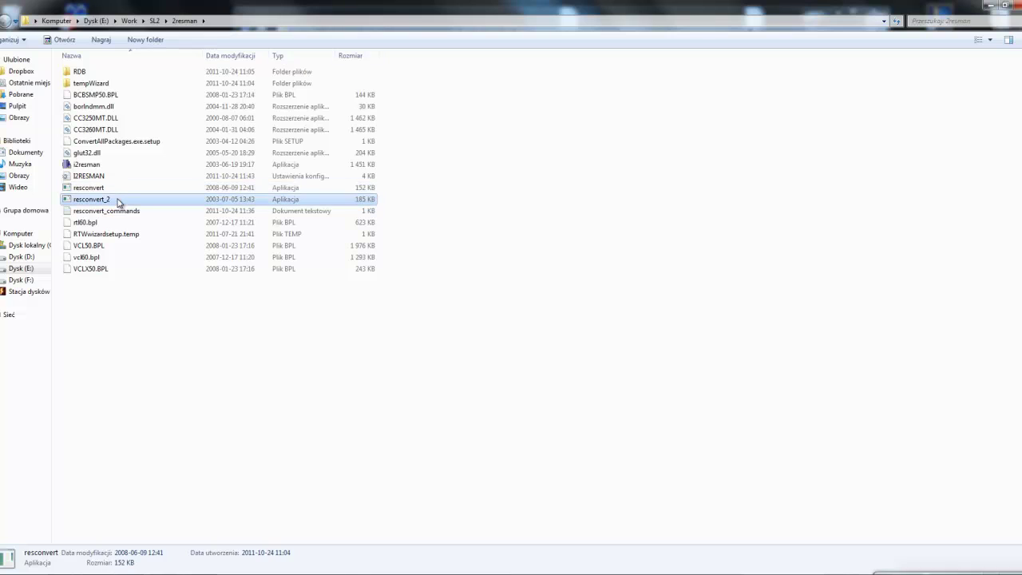
Read the converter options in the resconvert_commands text file and close it
{"action": "left_click", "coordinate": [120, 213]}
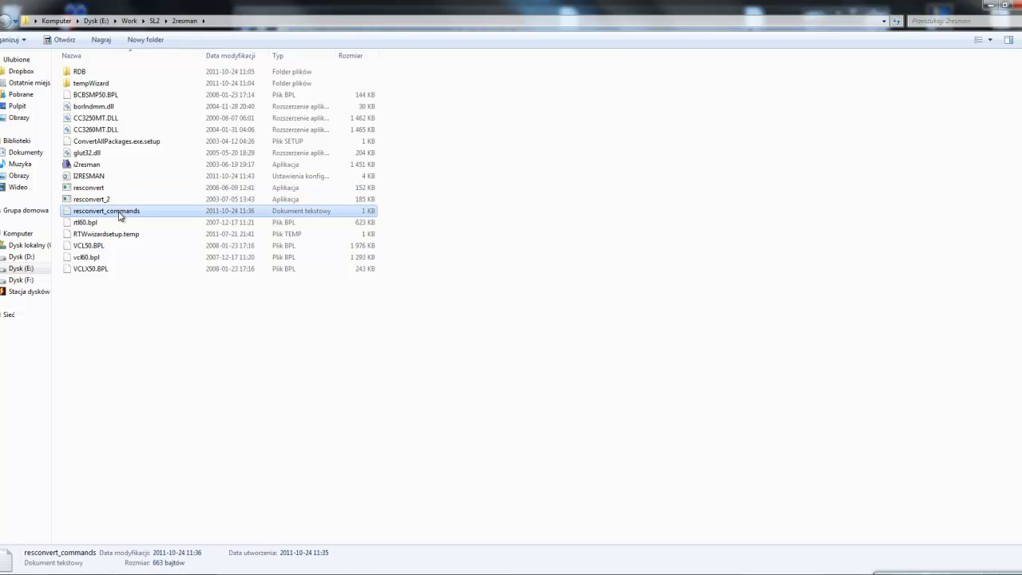
{"action": "double_click", "coordinate": [125, 212]}
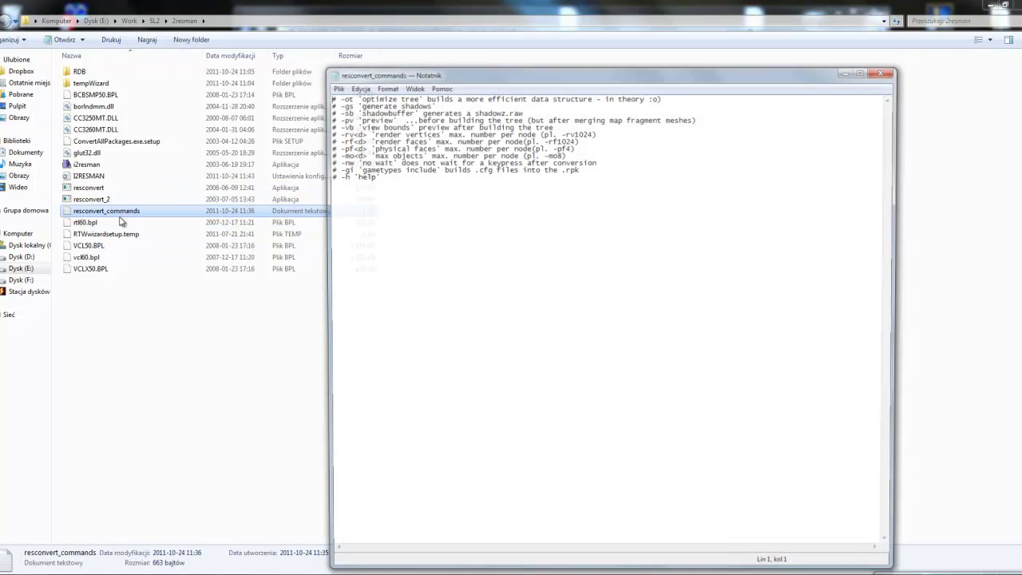
{"action": "left_click_drag", "start_coordinate": [553, 73], "coordinate": [531, 64]}
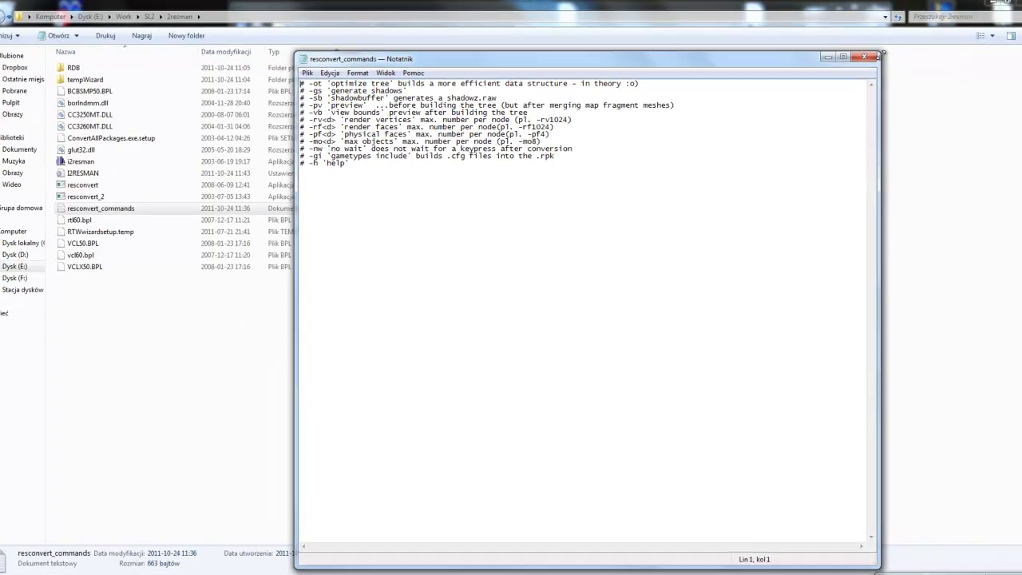
{"action": "left_click_drag", "start_coordinate": [879, 57], "coordinate": [823, 260]}
{"action": "left_click_drag", "start_coordinate": [861, 157], "coordinate": [867, 133]}
{"action": "left_click_drag", "start_coordinate": [602, 149], "coordinate": [670, 96]}
{"action": "left_click_drag", "start_coordinate": [573, 83], "coordinate": [589, 31]}
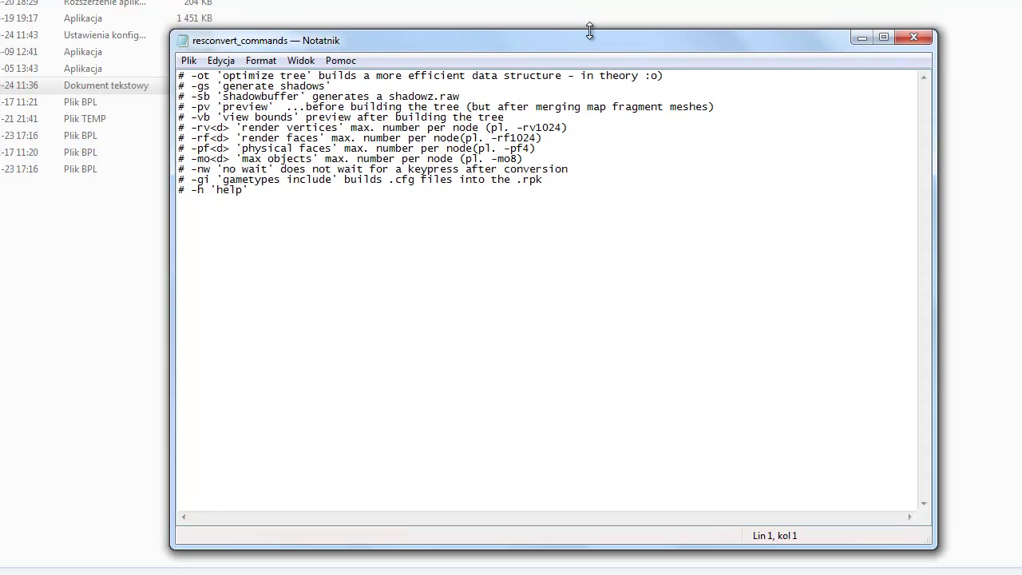
{"action": "left_click_drag", "start_coordinate": [192, 75], "coordinate": [581, 75]}
{"action": "left_click", "coordinate": [398, 96]}
{"action": "left_click_drag", "start_coordinate": [398, 96], "coordinate": [239, 77]}
{"action": "left_click", "coordinate": [368, 87]}
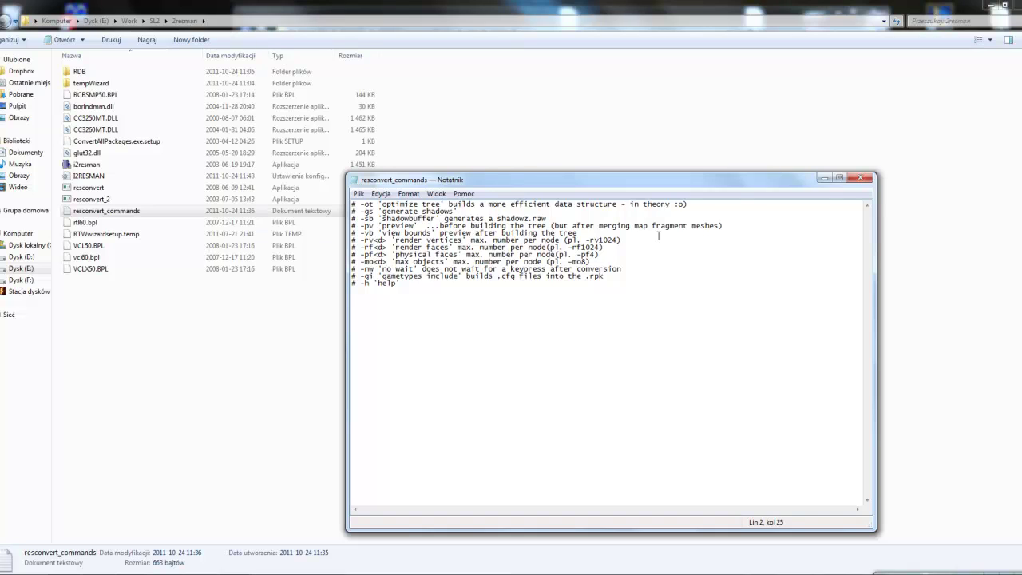
{"action": "left_click", "coordinate": [873, 180]}
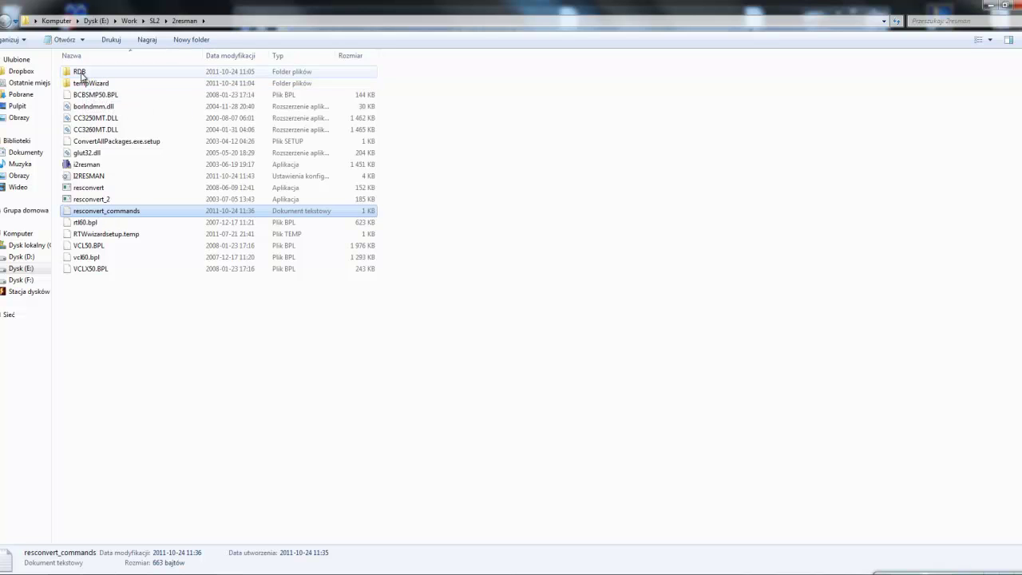
Open the RDB folder and look through the contents of its system RDB file
{"action": "double_click", "coordinate": [81, 73]}
{"action": "left_click", "coordinate": [83, 83]}
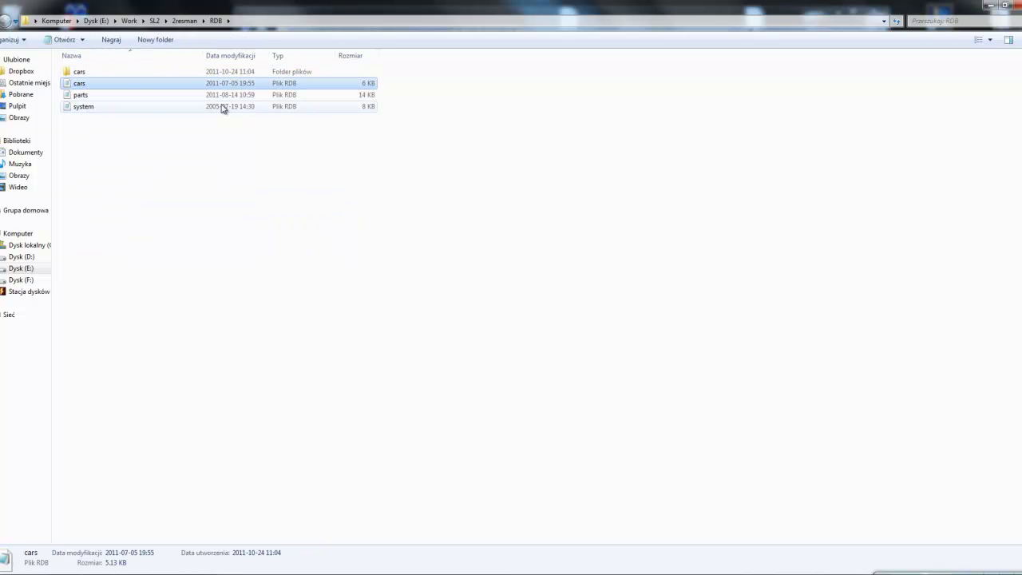
{"action": "double_click", "coordinate": [80, 109]}
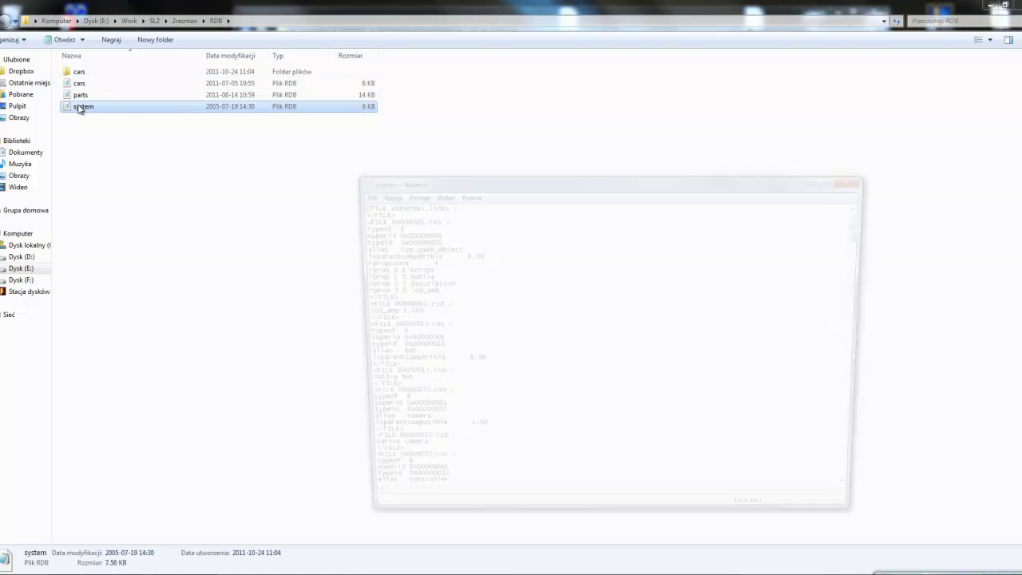
{"action": "scroll", "coordinate": [630, 273], "scroll_direction": "down", "scroll_amount": 5}
{"action": "left_click_drag", "start_coordinate": [868, 241], "coordinate": [876, 182]}
{"action": "left_click", "coordinate": [869, 179]}
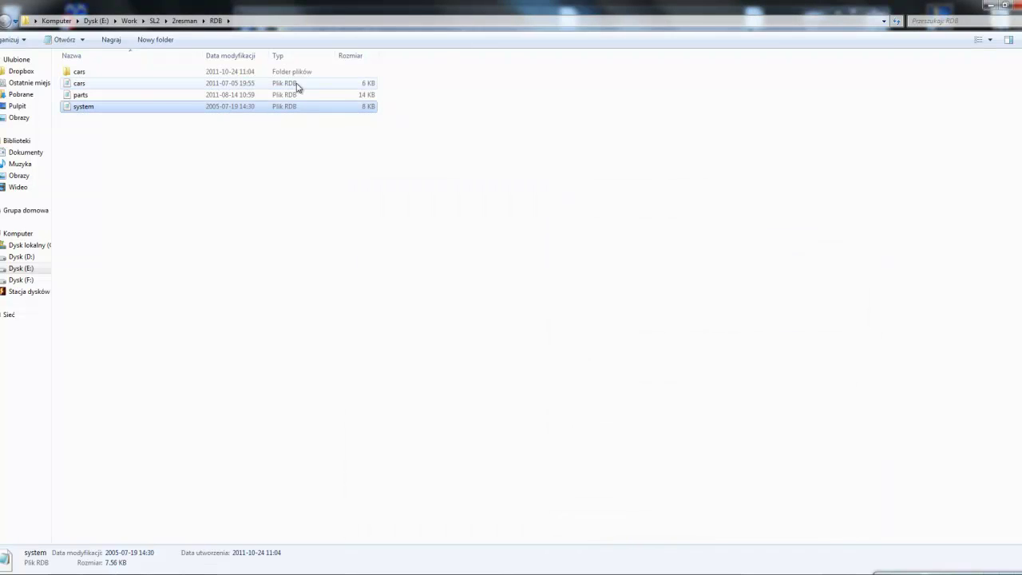
Look through the parts RDB file and close it
{"action": "double_click", "coordinate": [81, 95]}
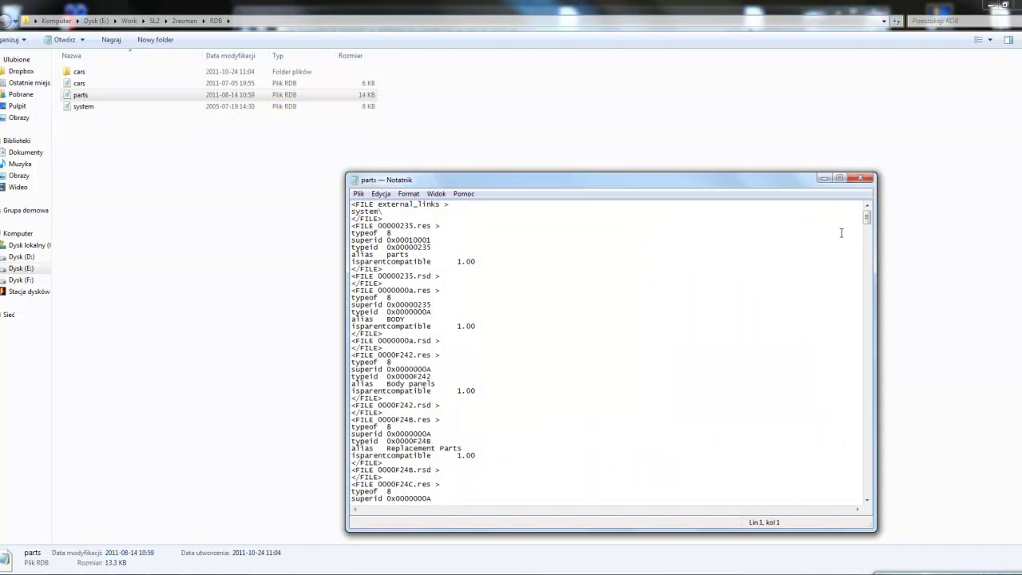
{"action": "left_click_drag", "start_coordinate": [866, 211], "coordinate": [783, 131]}
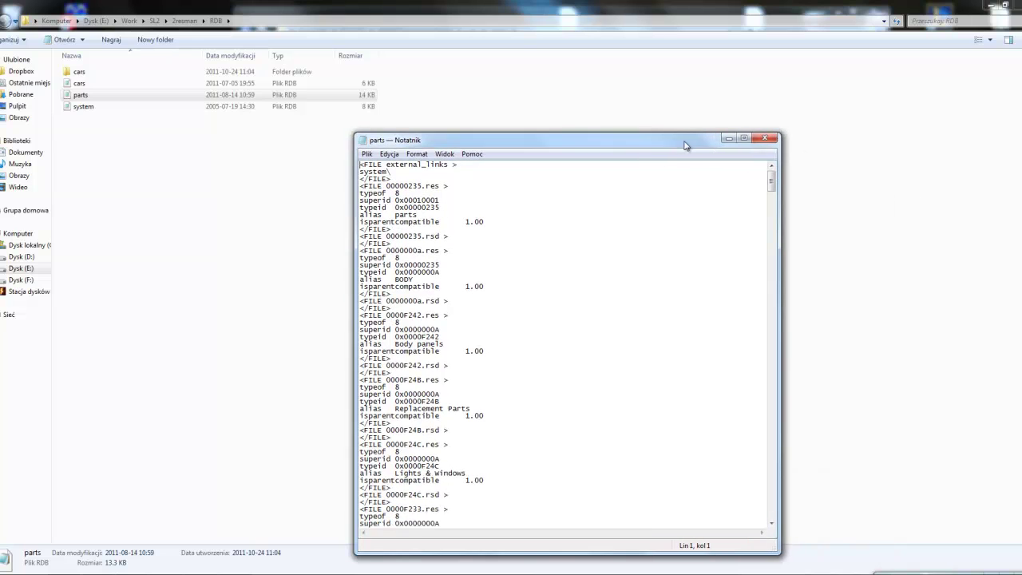
{"action": "left_click_drag", "start_coordinate": [685, 144], "coordinate": [747, 145]}
{"action": "left_click", "coordinate": [827, 139]}
Check the cars subfolder inside RDB and return to the 2resman folder
{"action": "double_click", "coordinate": [119, 75]}
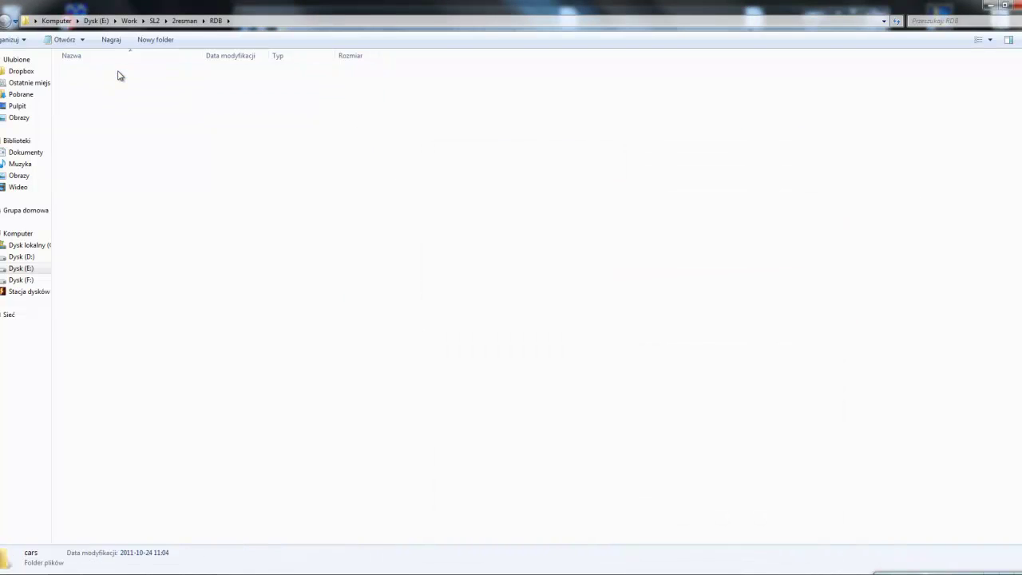
{"action": "left_click", "coordinate": [4, 21]}
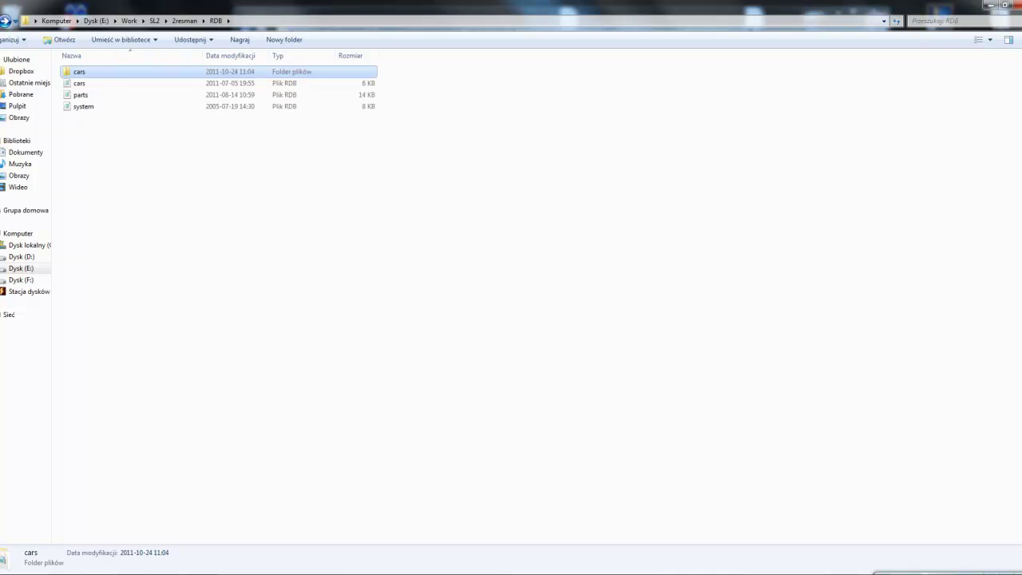
{"action": "left_click", "coordinate": [5, 21]}
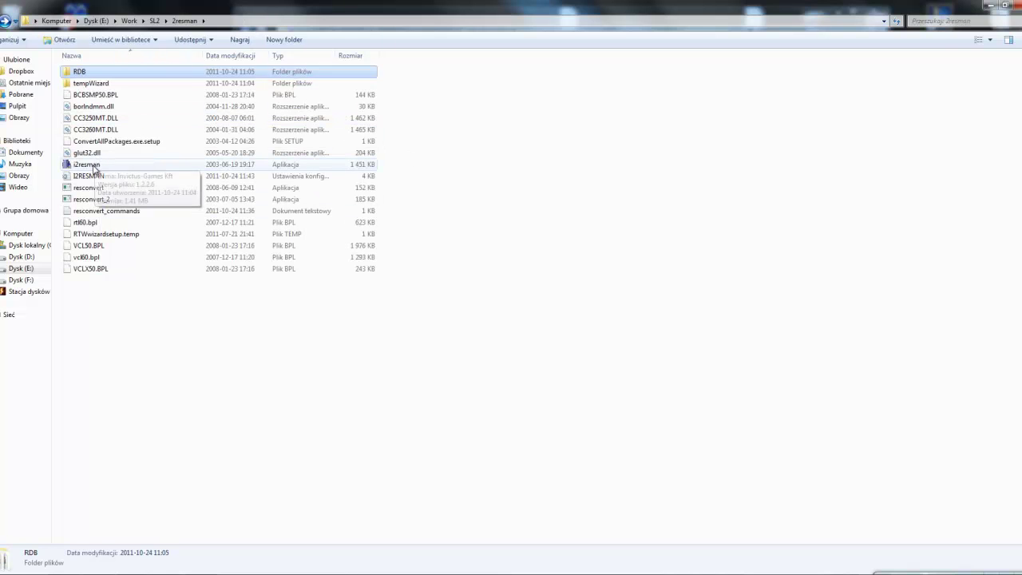
Launch the i2resman resource editor and spread out its tool windows, placing the ID listing below the Externals window
{"action": "double_click", "coordinate": [93, 166]}
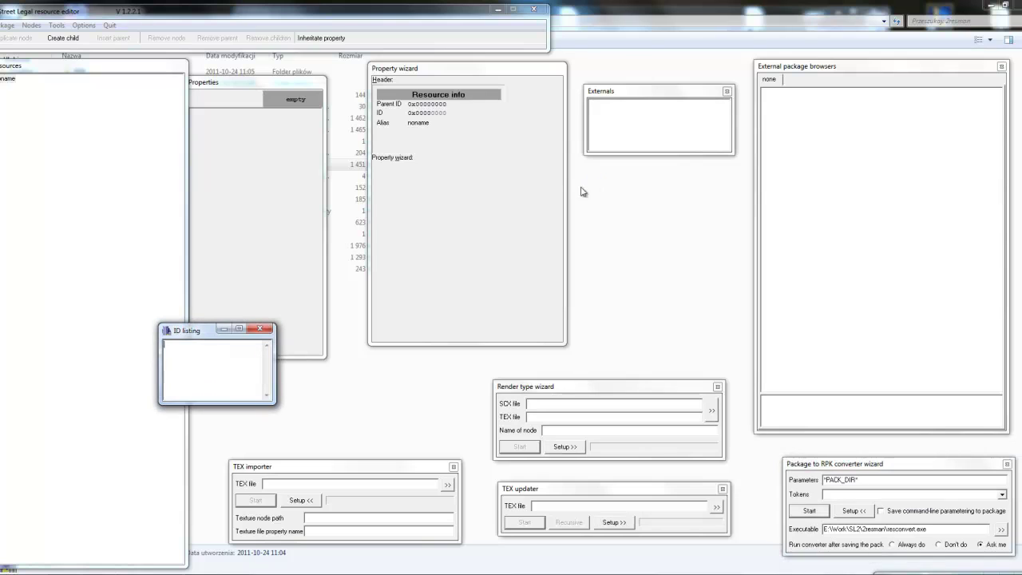
{"action": "left_click_drag", "start_coordinate": [236, 339], "coordinate": [684, 275]}
{"action": "left_click_drag", "start_coordinate": [240, 83], "coordinate": [260, 83]}
{"action": "left_click_drag", "start_coordinate": [435, 70], "coordinate": [435, 79]}
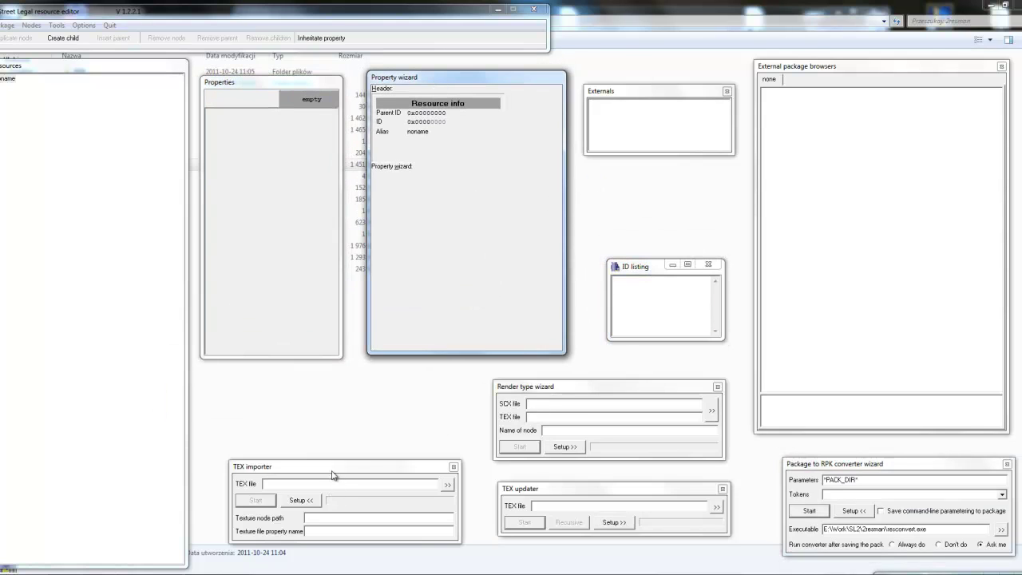
{"action": "left_click_drag", "start_coordinate": [333, 468], "coordinate": [320, 454]}
{"action": "left_click_drag", "start_coordinate": [631, 488], "coordinate": [613, 497]}
{"action": "left_click_drag", "start_coordinate": [618, 390], "coordinate": [601, 389]}
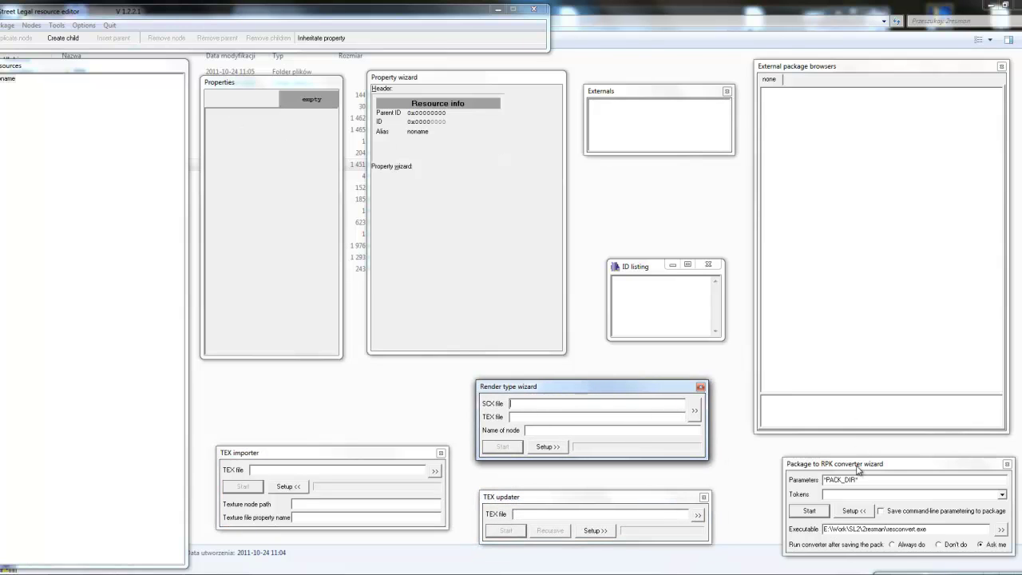
{"action": "left_click_drag", "start_coordinate": [859, 470], "coordinate": [838, 465]}
Shift the Properties window slightly downward and bring the Property wizard window to the front
{"action": "left_click", "coordinate": [68, 120]}
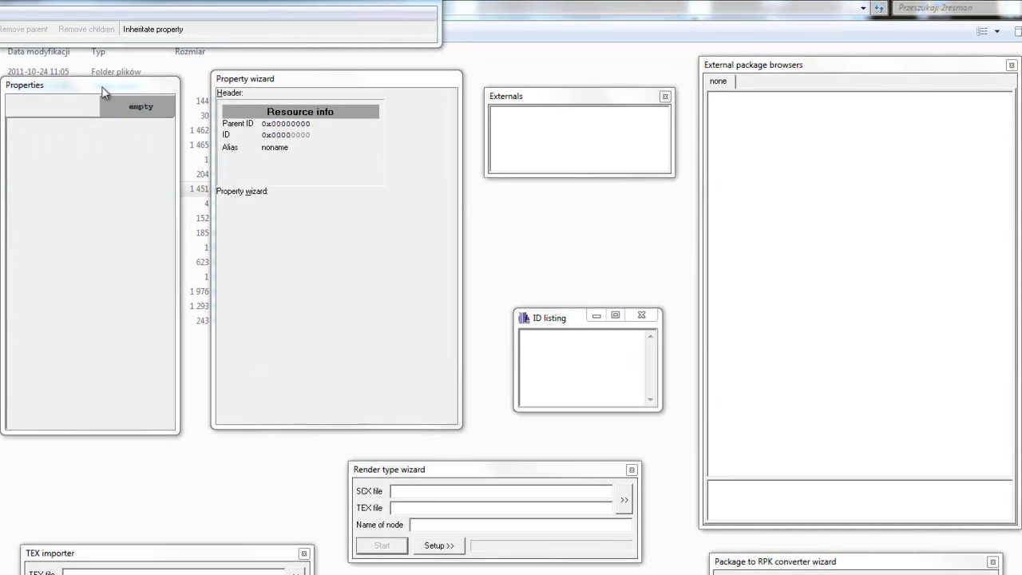
{"action": "left_click_drag", "start_coordinate": [280, 85], "coordinate": [278, 99]}
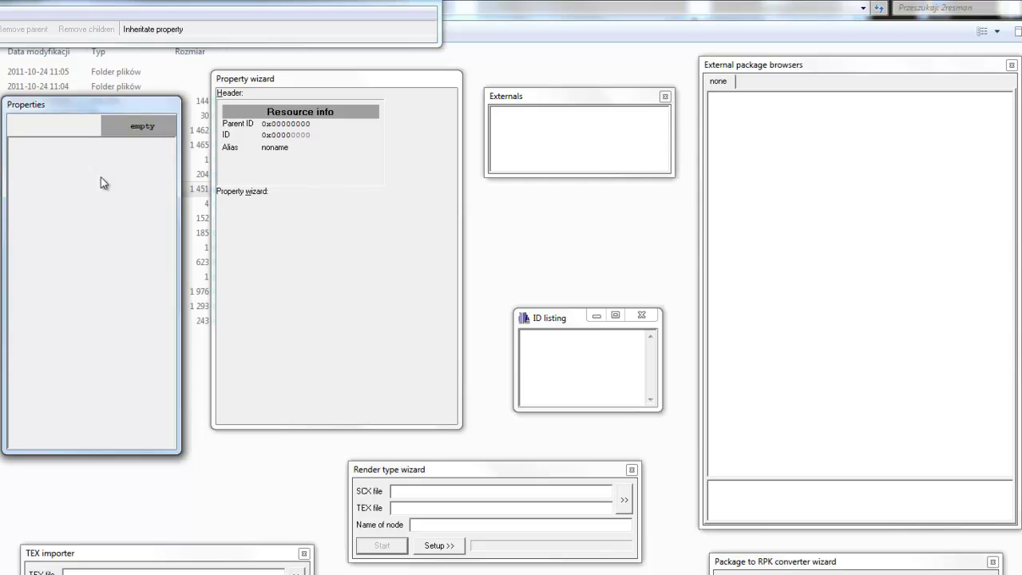
{"action": "left_click", "coordinate": [328, 276]}
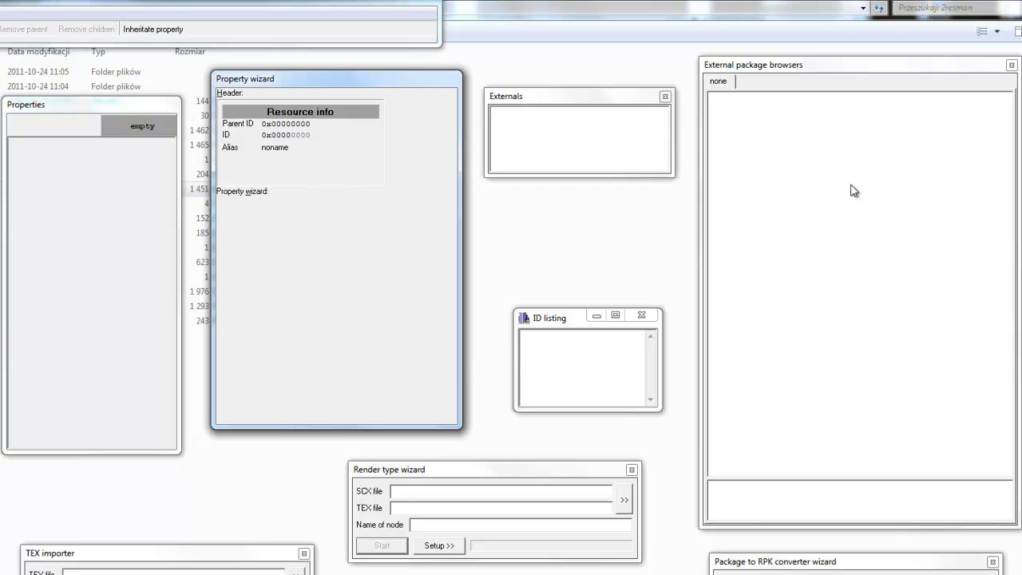
Load the system directory from E:\Work\SL2 into the External package browsers window and select its ins_render_sprite entry
{"action": "right_click", "coordinate": [717, 97]}
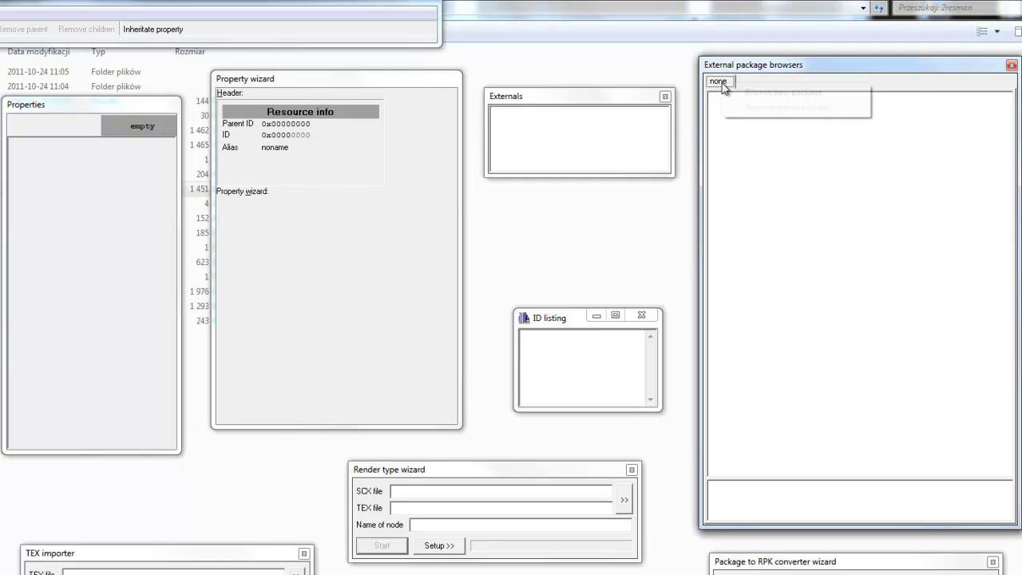
{"action": "left_click", "coordinate": [767, 95]}
{"action": "left_click_drag", "start_coordinate": [392, 351], "coordinate": [392, 391]}
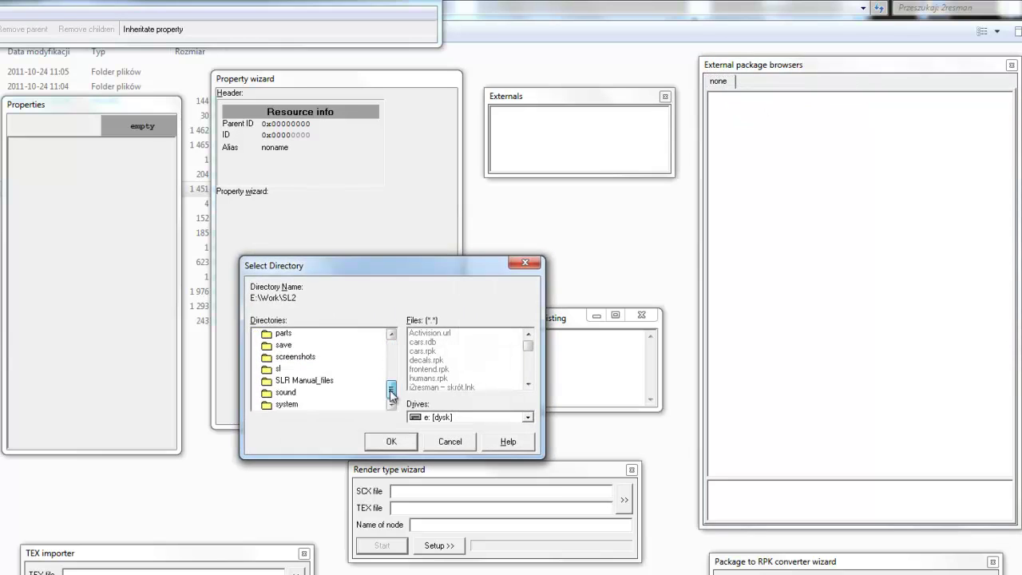
{"action": "double_click", "coordinate": [283, 404]}
{"action": "left_click", "coordinate": [392, 446]}
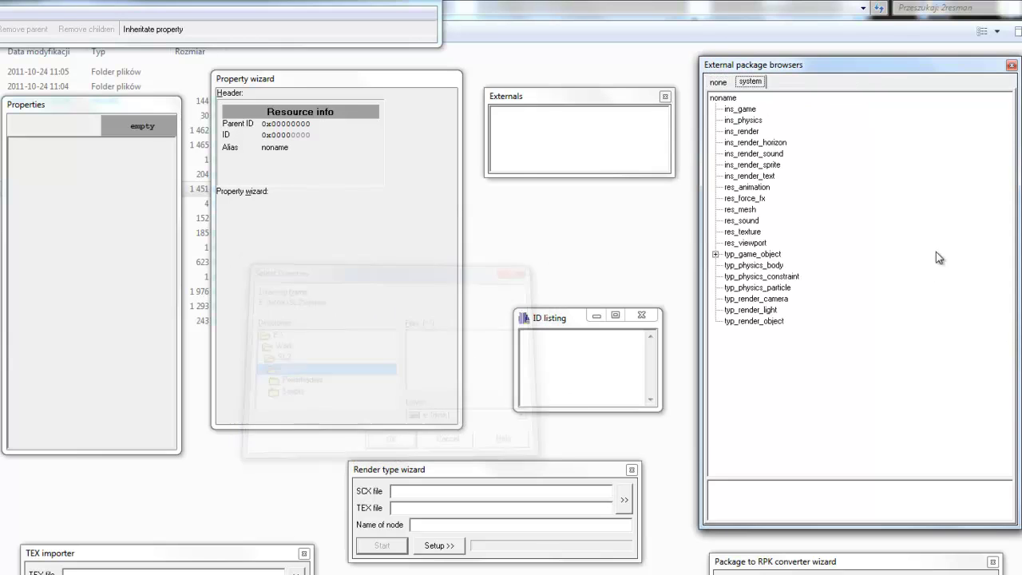
{"action": "left_click", "coordinate": [759, 166]}
{"action": "left_click", "coordinate": [754, 233]}
{"action": "left_click", "coordinate": [759, 167]}
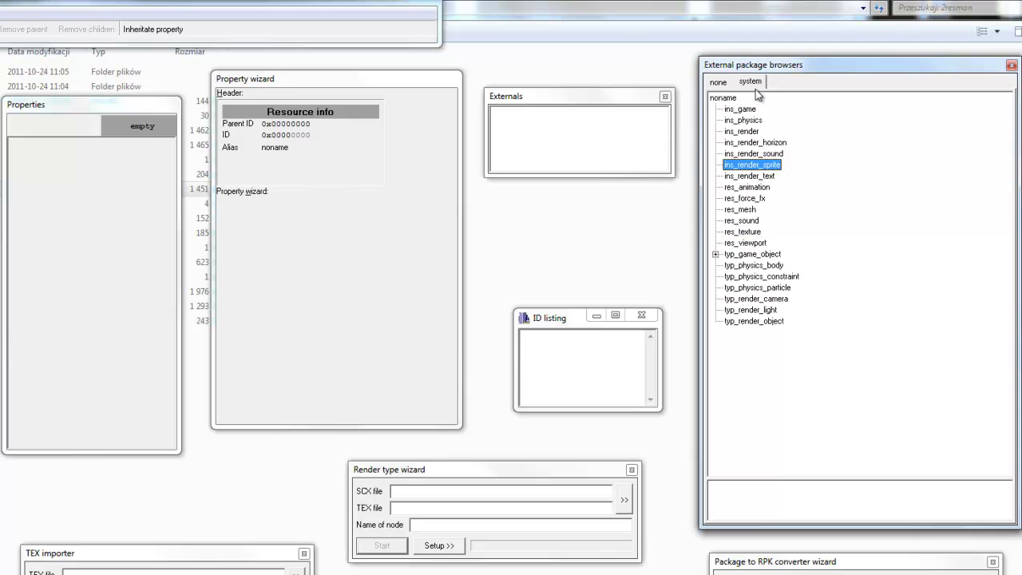
Load the parts directory from E:\Work\SL2 as another package in the External package browsers window
{"action": "right_click", "coordinate": [755, 88]}
{"action": "left_click", "coordinate": [778, 95]}
{"action": "left_click_drag", "start_coordinate": [390, 349], "coordinate": [391, 383]}
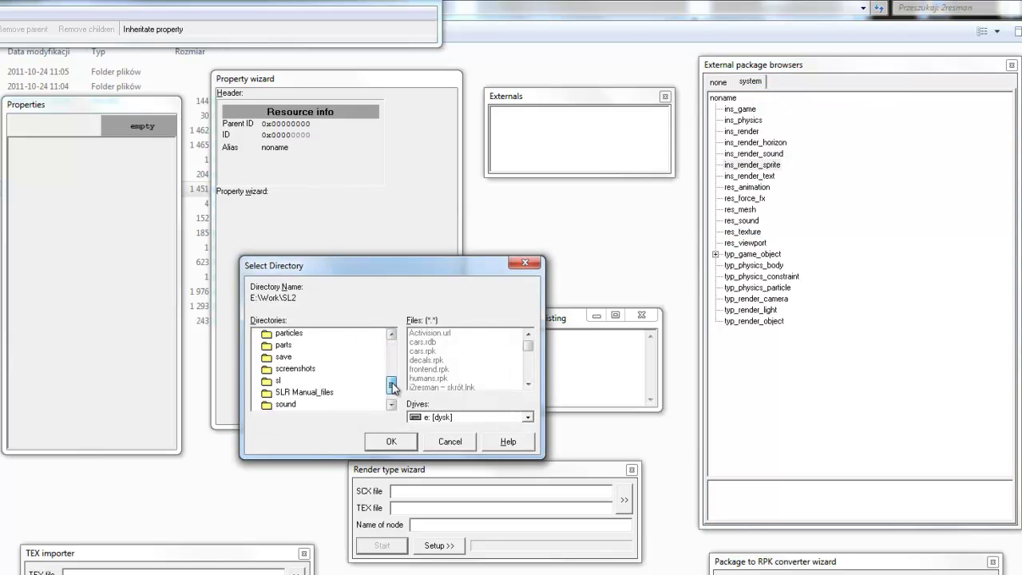
{"action": "double_click", "coordinate": [285, 346]}
{"action": "left_click", "coordinate": [392, 441]}
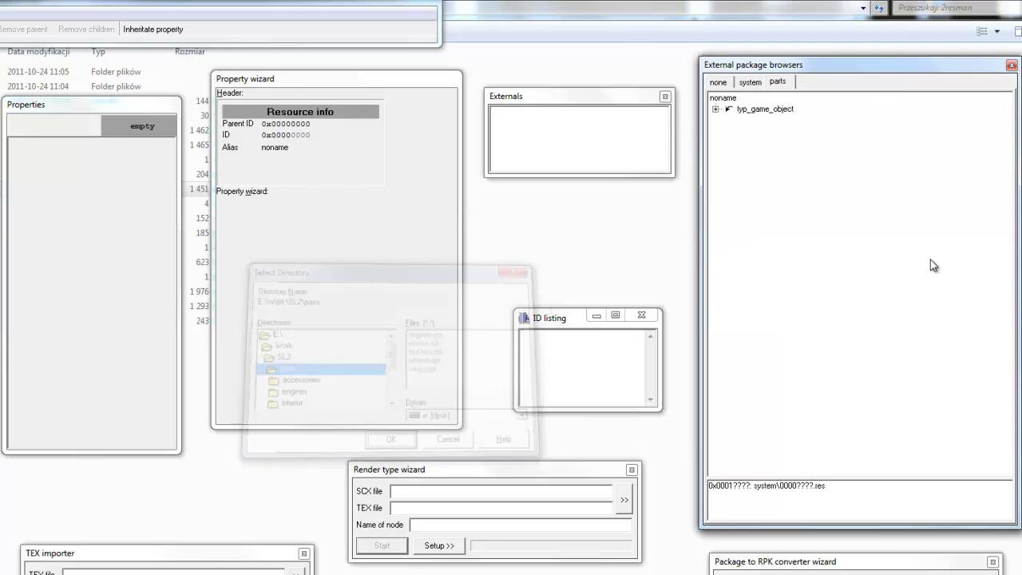
Expand the BODY, INTERIOR and RUNNING GEAR categories in the parts package tree to examine their subcategories
{"action": "left_click", "coordinate": [730, 120]}
{"action": "left_click", "coordinate": [744, 142]}
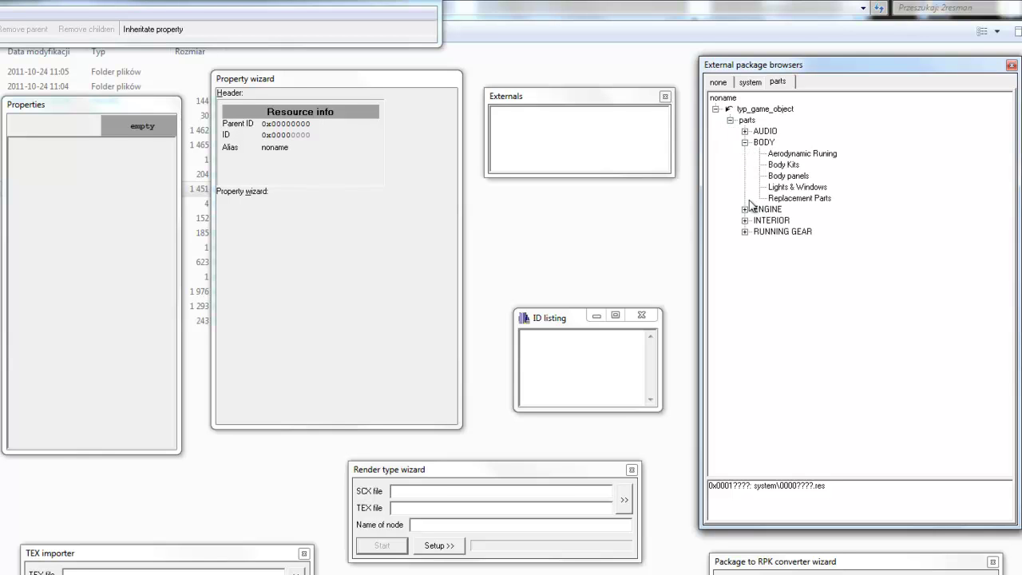
{"action": "left_click", "coordinate": [744, 220]}
{"action": "left_click", "coordinate": [782, 246]}
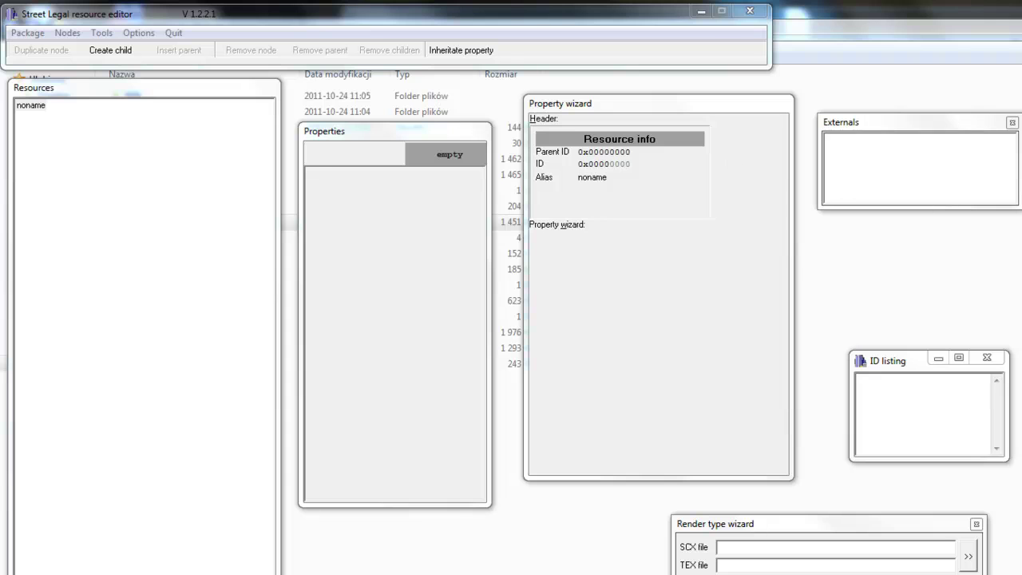
Open the Vehicle importer wizard, examine its vehicle definition, path and setup fields, and close it
{"action": "left_click", "coordinate": [101, 32]}
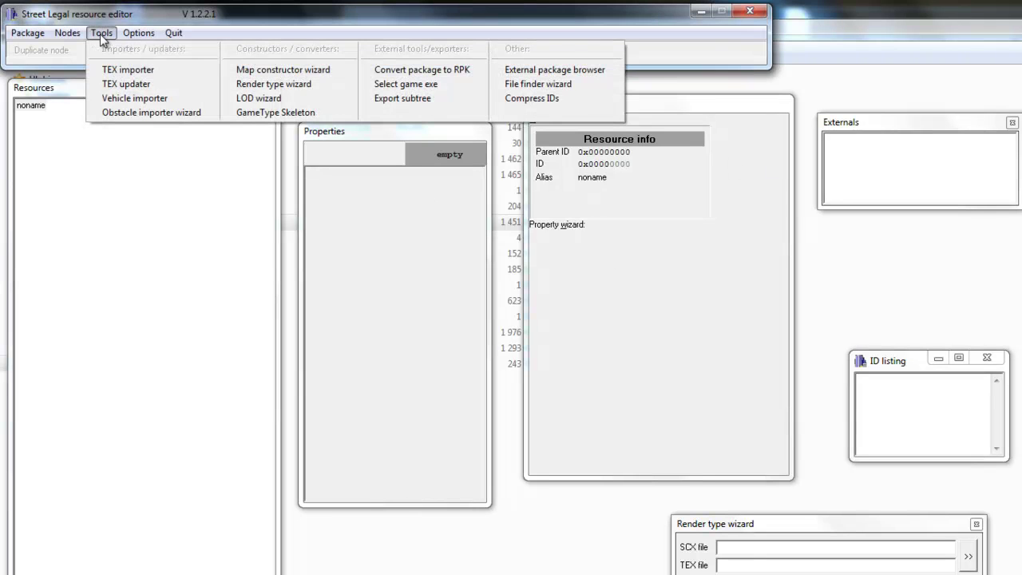
{"action": "left_click", "coordinate": [147, 98]}
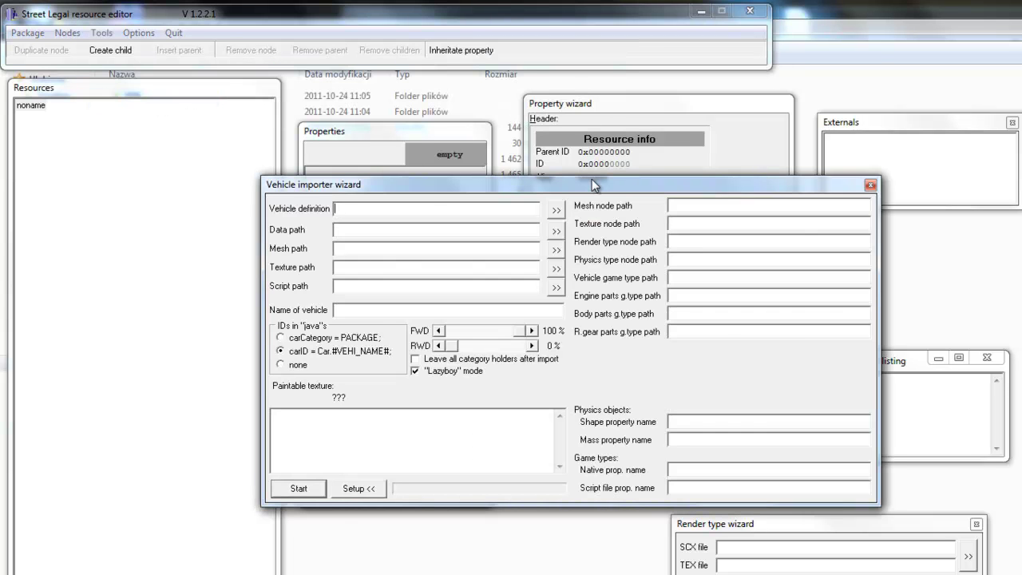
{"action": "left_click_drag", "start_coordinate": [591, 181], "coordinate": [783, 240]}
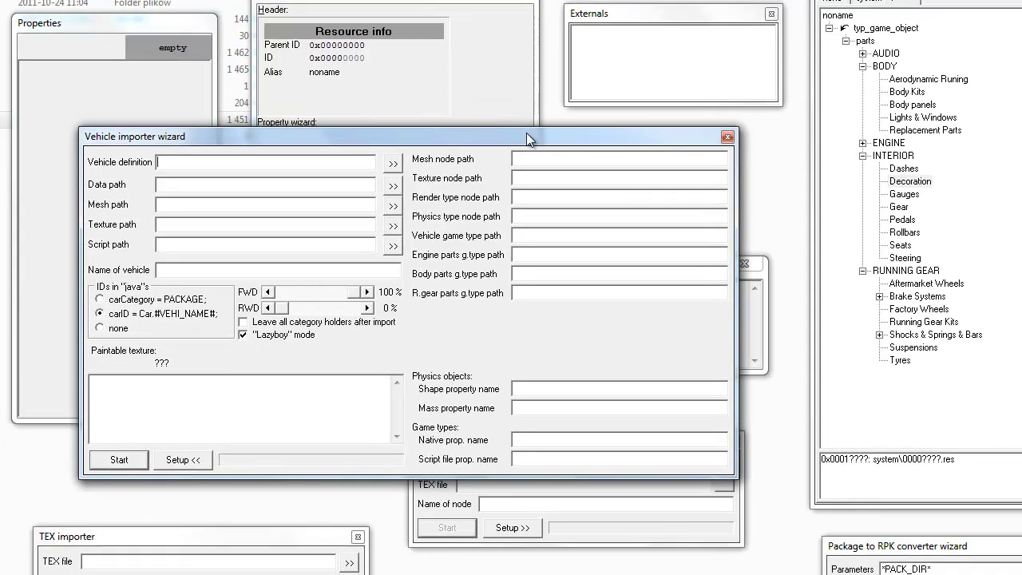
{"action": "left_click_drag", "start_coordinate": [526, 133], "coordinate": [546, 127]}
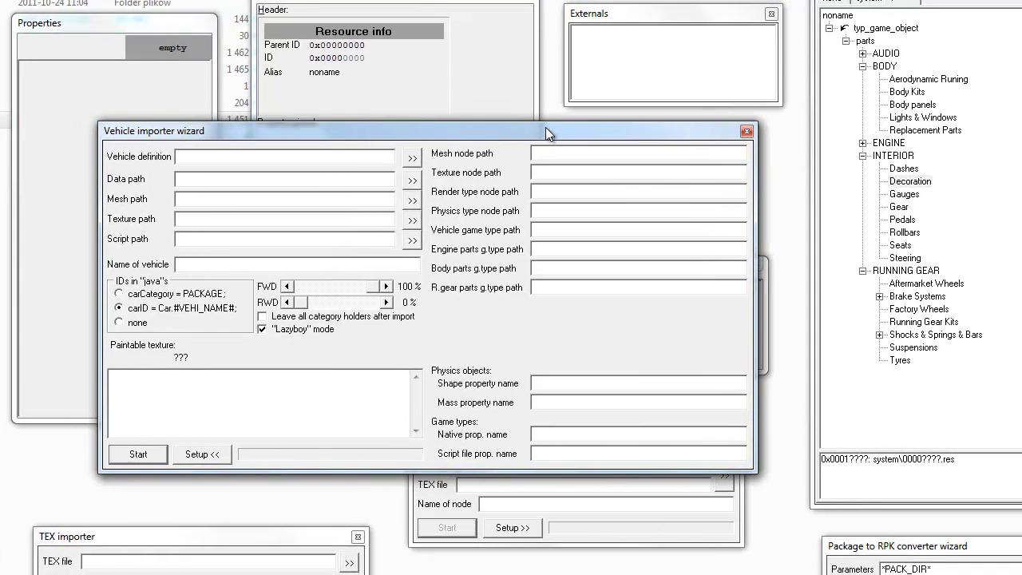
{"action": "left_click", "coordinate": [412, 160]}
{"action": "left_click_drag", "start_coordinate": [463, 133], "coordinate": [494, 138]}
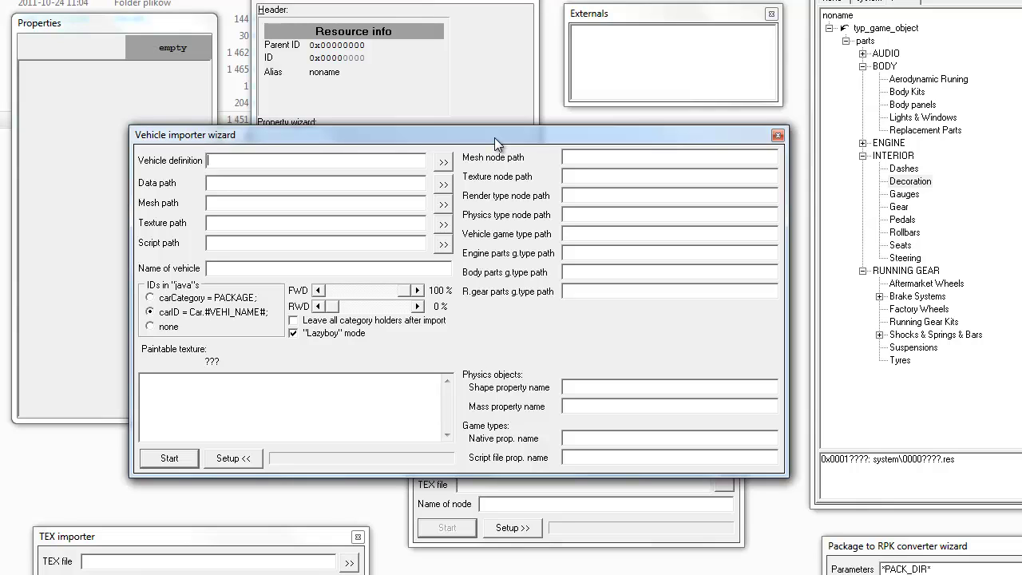
{"action": "mouse_move", "coordinate": [495, 137]}
{"action": "left_mouse_down"}
{"action": "mouse_move", "coordinate": [476, 148]}
{"action": "mouse_move", "coordinate": [484, 135]}
{"action": "mouse_move", "coordinate": [493, 144]}
{"action": "left_mouse_up"}
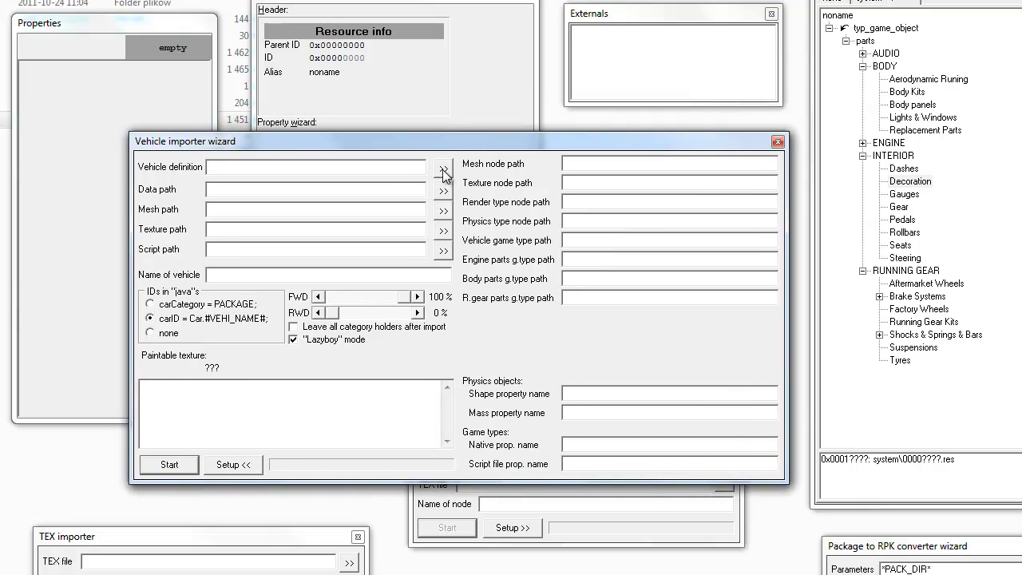
{"action": "left_click_drag", "start_coordinate": [543, 143], "coordinate": [507, 155]}
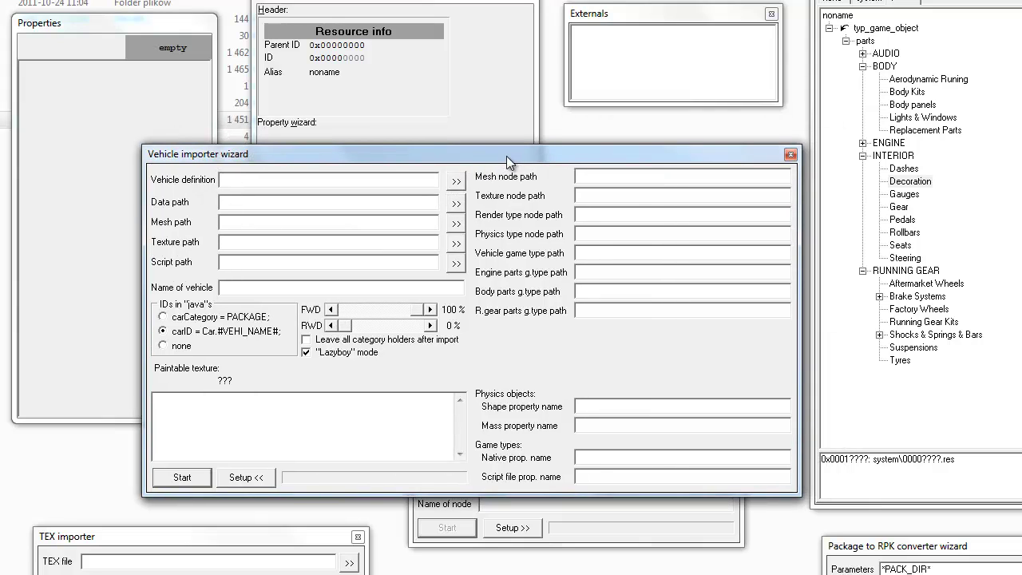
{"action": "left_click_drag", "start_coordinate": [483, 163], "coordinate": [501, 155]}
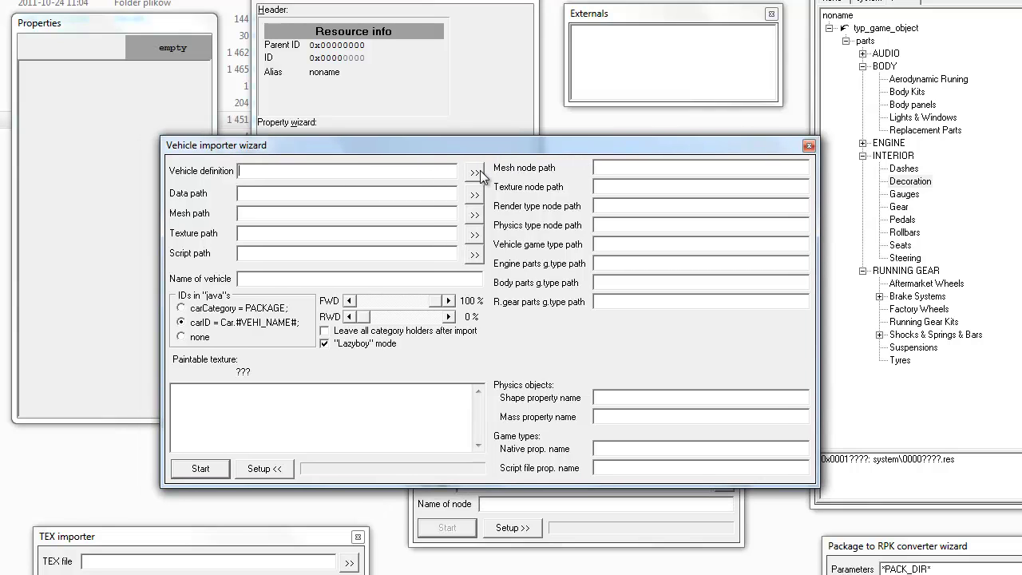
{"action": "left_click_drag", "start_coordinate": [503, 149], "coordinate": [553, 155]}
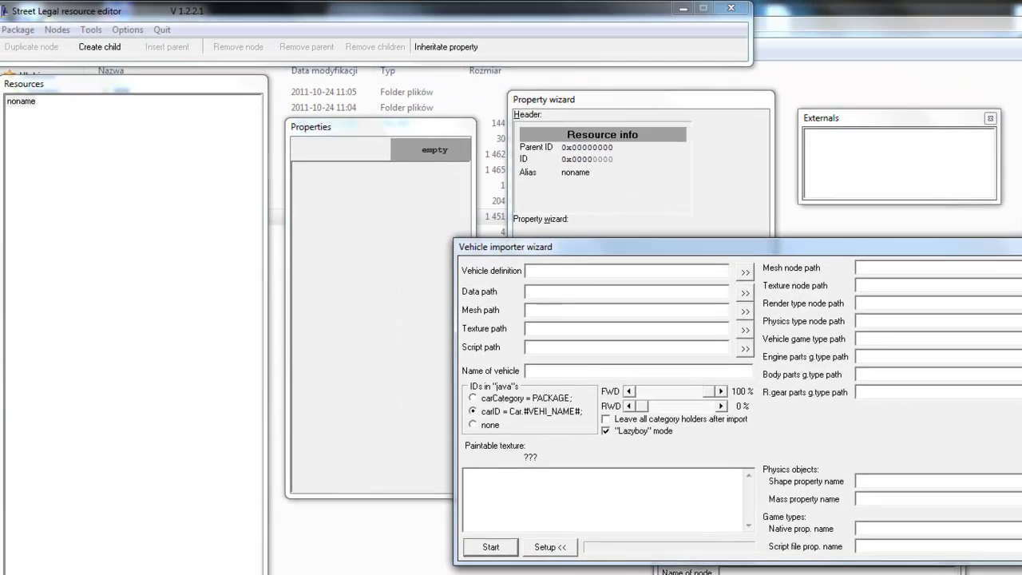
{"action": "key", "text": "alt+F4"}
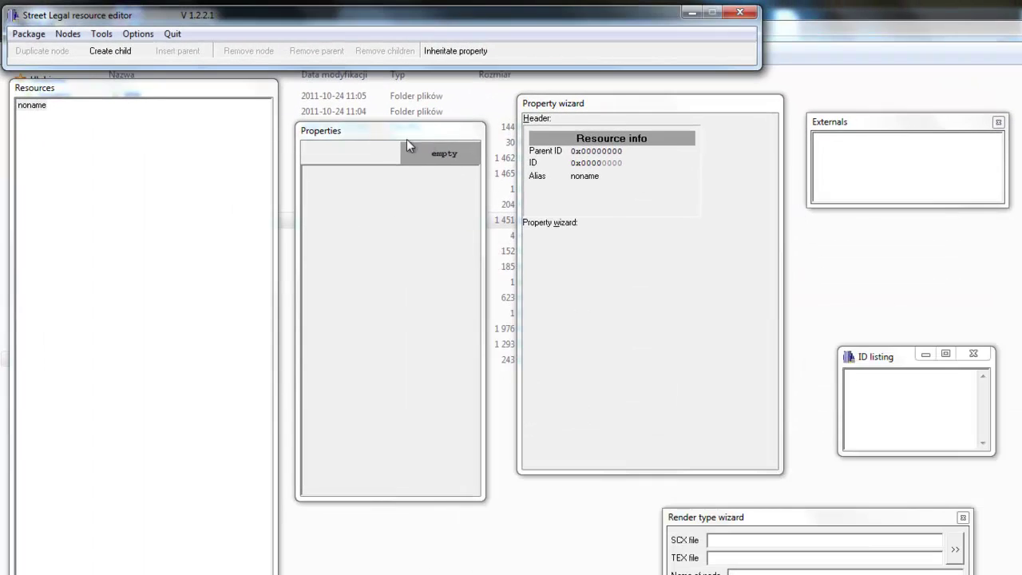
Shift the Properties window slightly upward and the Property wizard window slightly downward
{"action": "left_click_drag", "start_coordinate": [400, 134], "coordinate": [404, 137]}
{"action": "left_click_drag", "start_coordinate": [668, 108], "coordinate": [670, 131]}
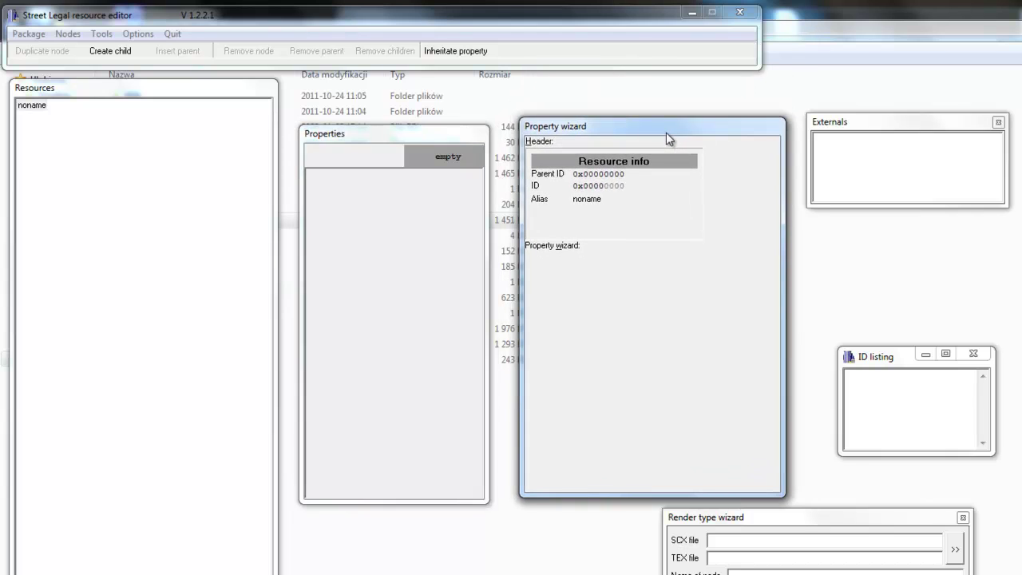
{"action": "left_click_drag", "start_coordinate": [399, 134], "coordinate": [398, 119]}
{"action": "left_click_drag", "start_coordinate": [571, 129], "coordinate": [568, 123]}
Open the Obstacle importer wizard, view its descriptor file and game instance options, and close it
{"action": "left_click", "coordinate": [98, 33]}
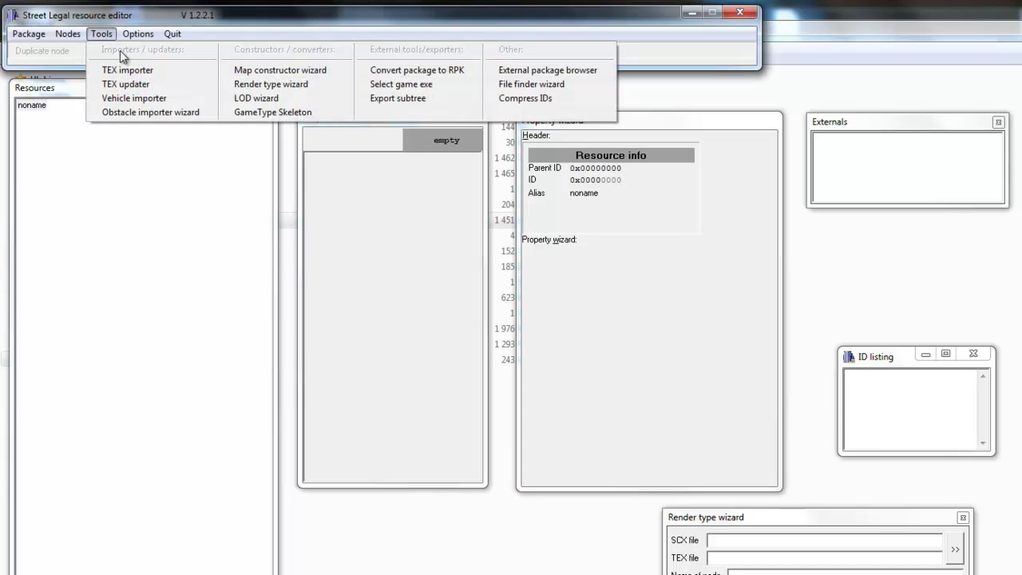
{"action": "left_click", "coordinate": [160, 113]}
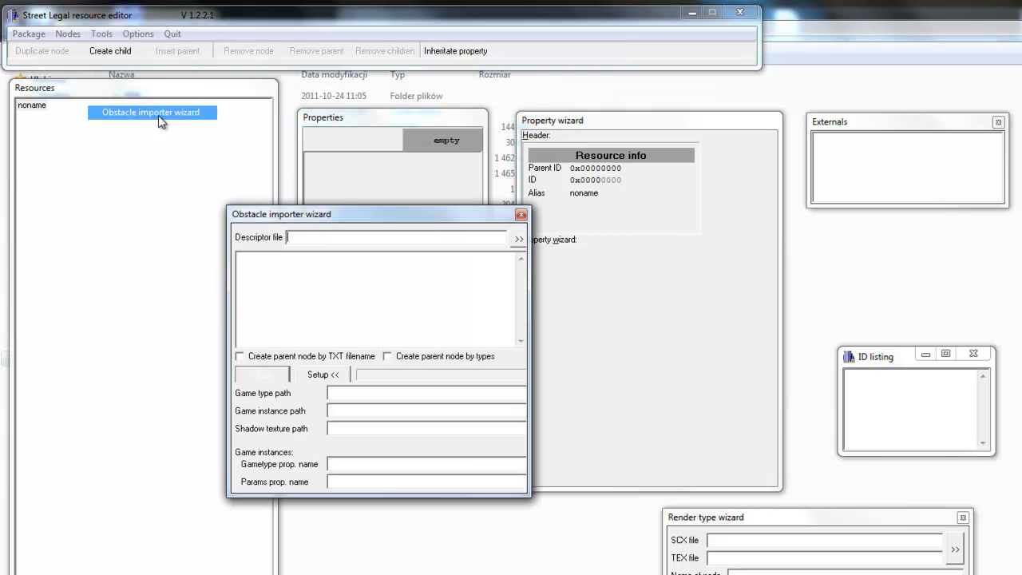
{"action": "left_click_drag", "start_coordinate": [315, 211], "coordinate": [654, 259]}
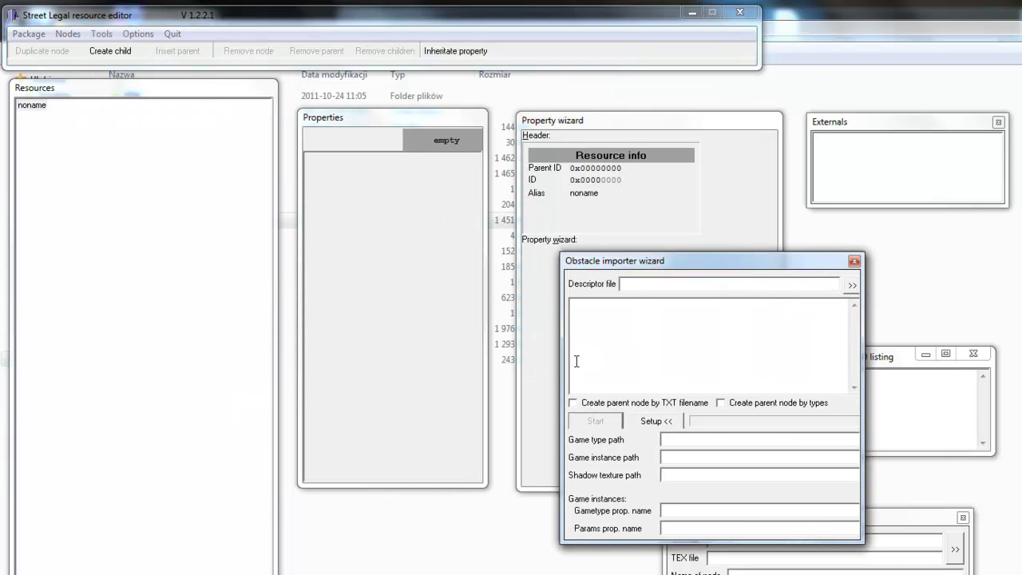
{"action": "left_click_drag", "start_coordinate": [728, 268], "coordinate": [742, 271]}
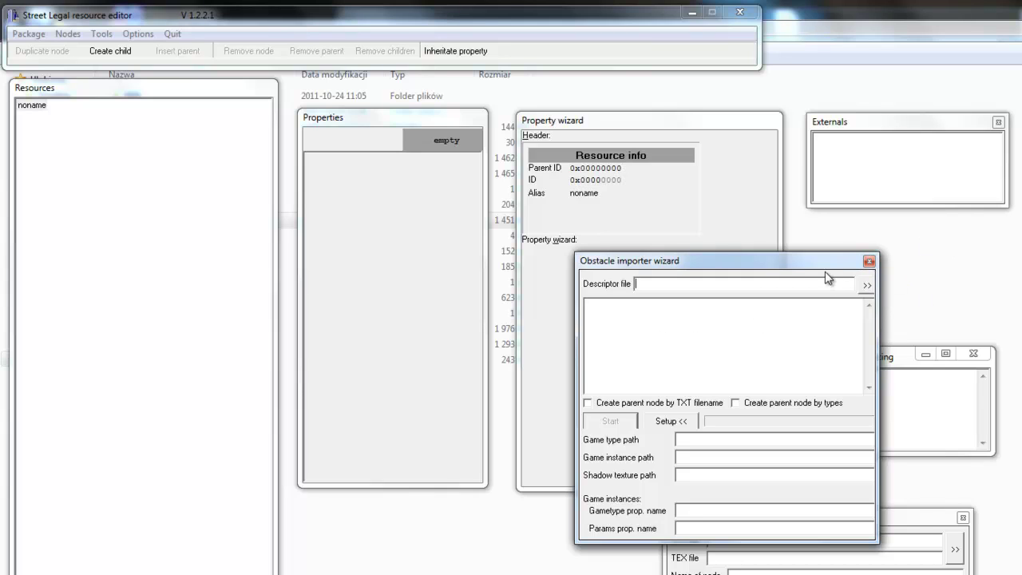
{"action": "left_click", "coordinate": [869, 263]}
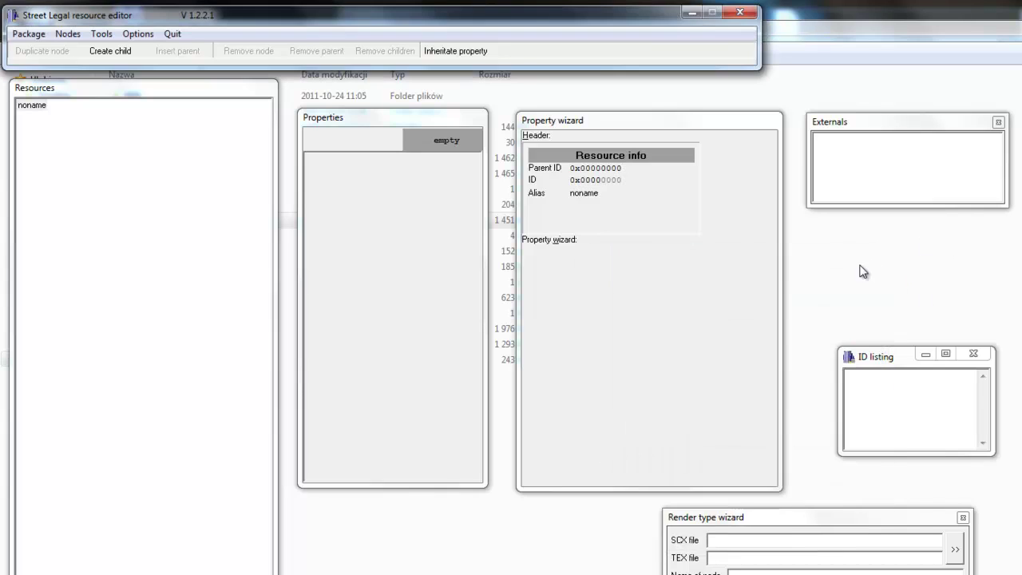
Open the Map constructor wizard, view its list controls and node path fields, and close it
{"action": "left_click", "coordinate": [103, 36]}
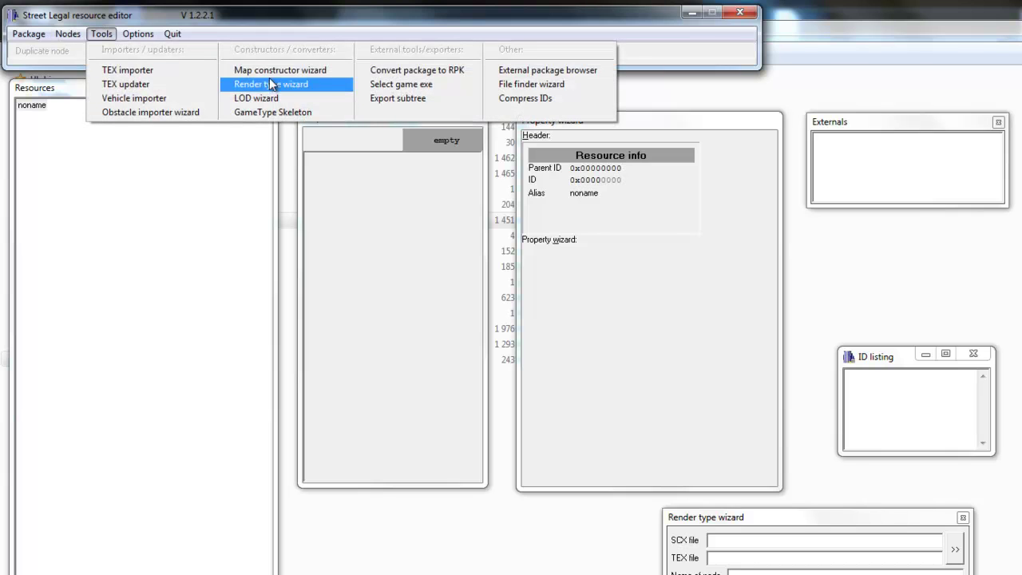
{"action": "left_click", "coordinate": [229, 70]}
{"action": "left_click_drag", "start_coordinate": [803, 169], "coordinate": [723, 276]}
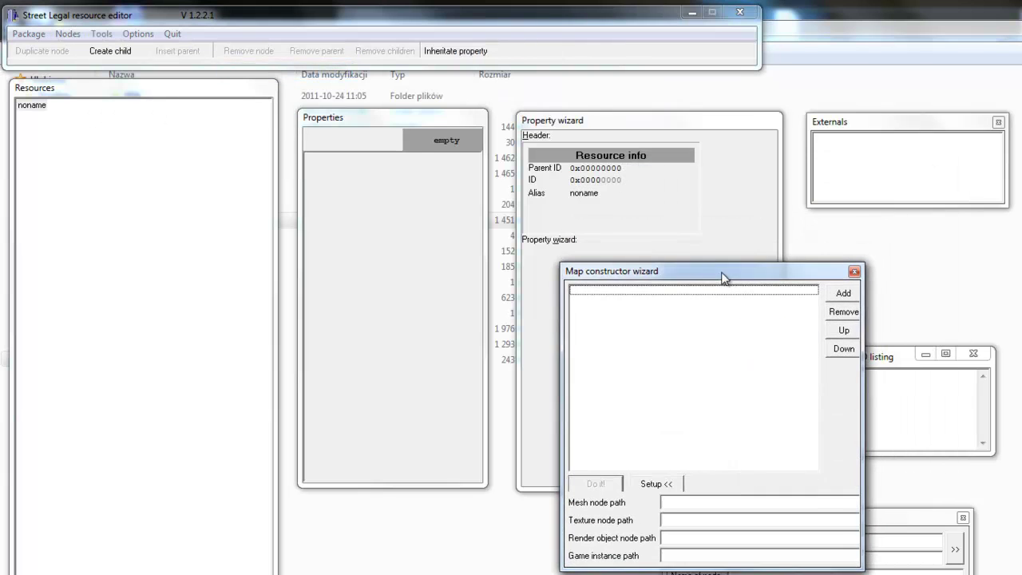
{"action": "left_click_drag", "start_coordinate": [812, 266], "coordinate": [794, 215]}
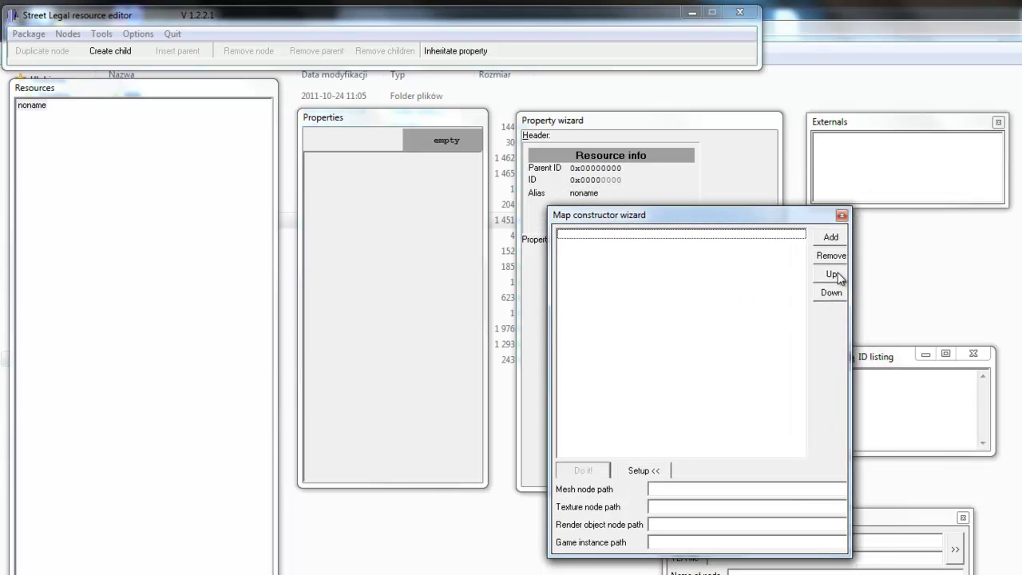
{"action": "left_click", "coordinate": [843, 216]}
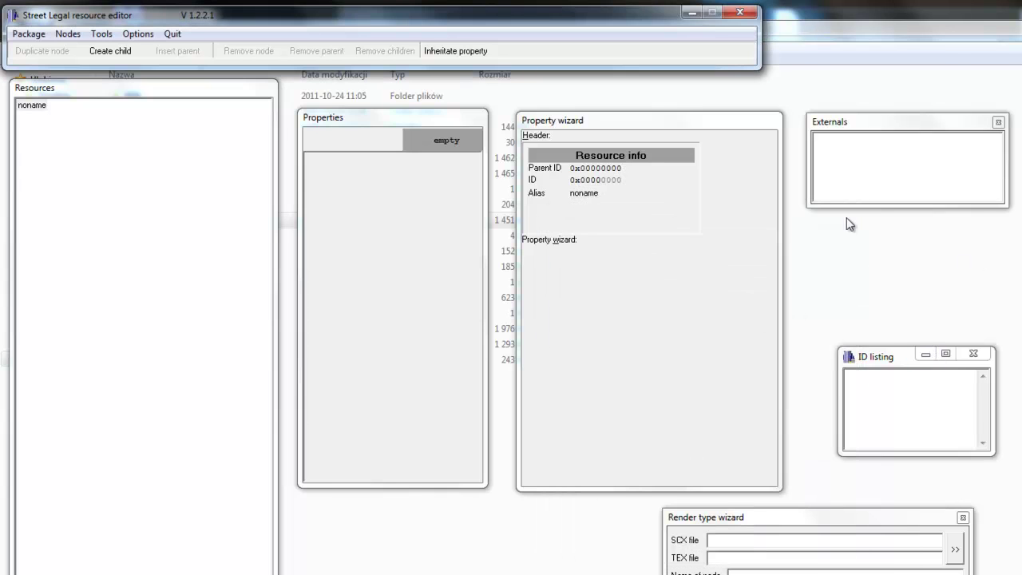
Bring up the Render type wizard, check its SCX file selection dialog without choosing a file, and reposition the wizard slightly
{"action": "left_click", "coordinate": [101, 35]}
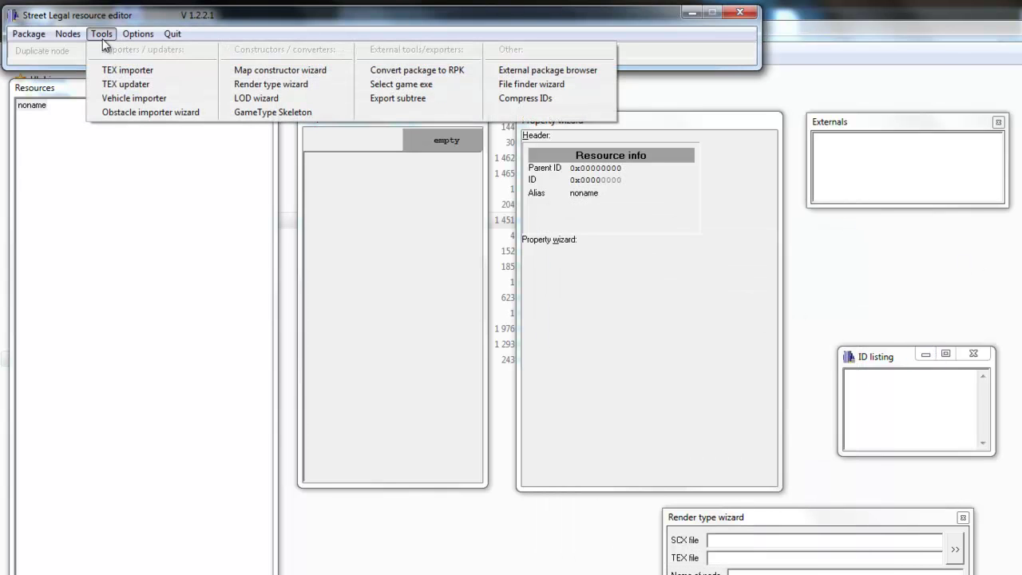
{"action": "left_click", "coordinate": [291, 87]}
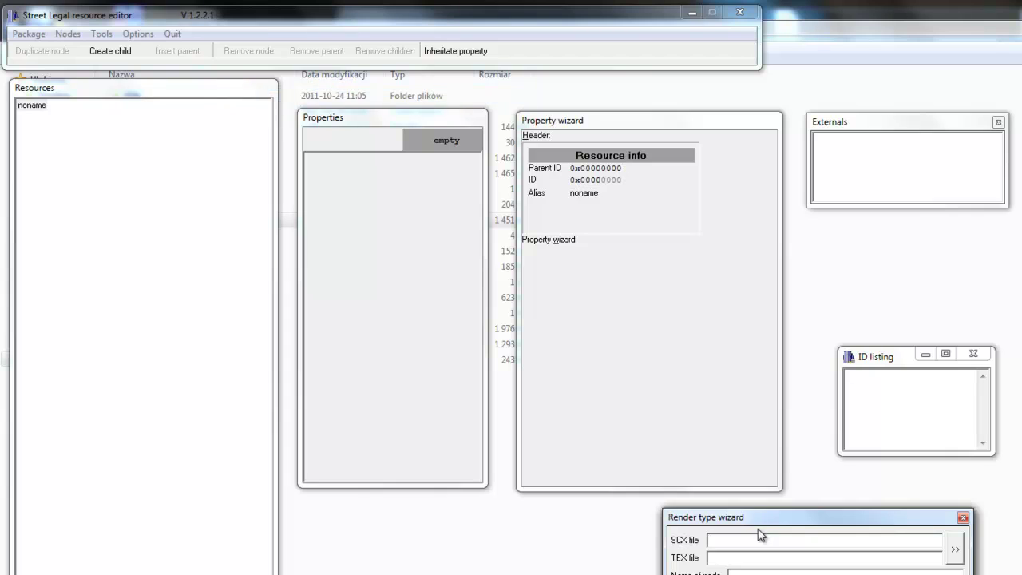
{"action": "left_click_drag", "start_coordinate": [770, 524], "coordinate": [773, 509]}
{"action": "left_click", "coordinate": [959, 543]}
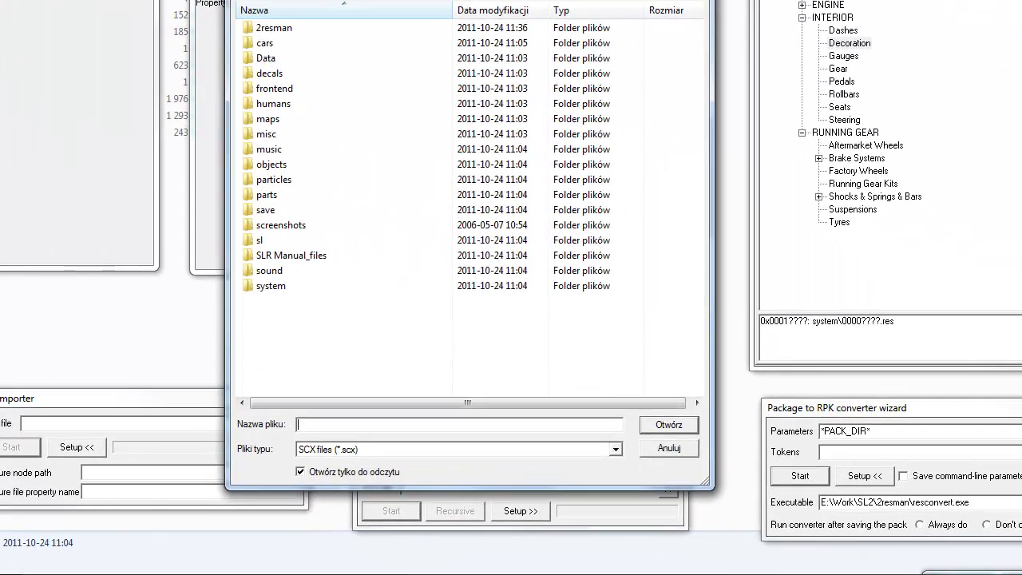
{"action": "left_click", "coordinate": [769, 24]}
{"action": "left_click_drag", "start_coordinate": [559, 286], "coordinate": [555, 317]}
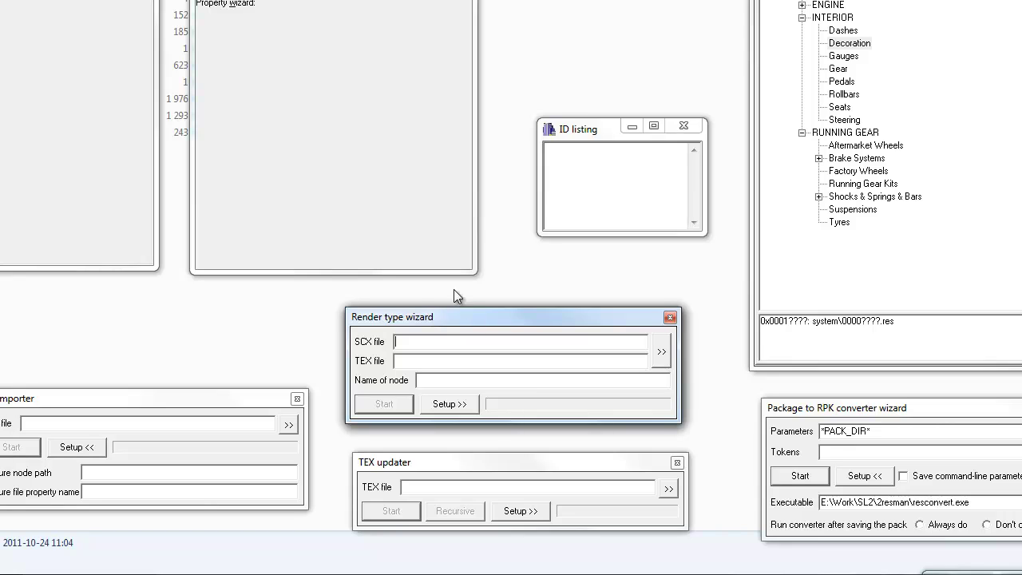
{"action": "left_click_drag", "start_coordinate": [453, 317], "coordinate": [452, 303]}
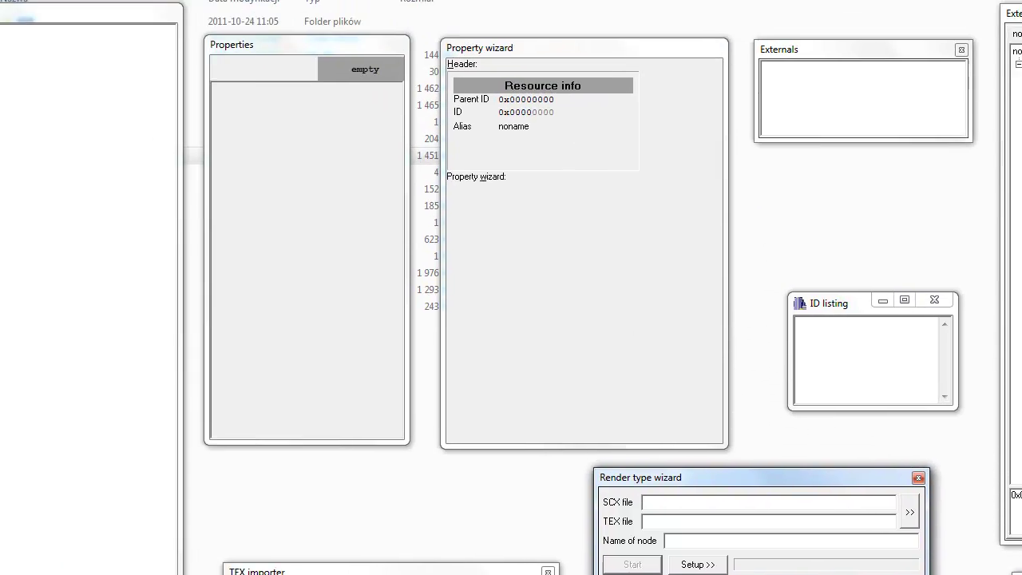
Open the LOD wizard, view its node list, detail value and node path fields, and close it
{"action": "left_click", "coordinate": [109, 37]}
{"action": "left_click", "coordinate": [430, 72]}
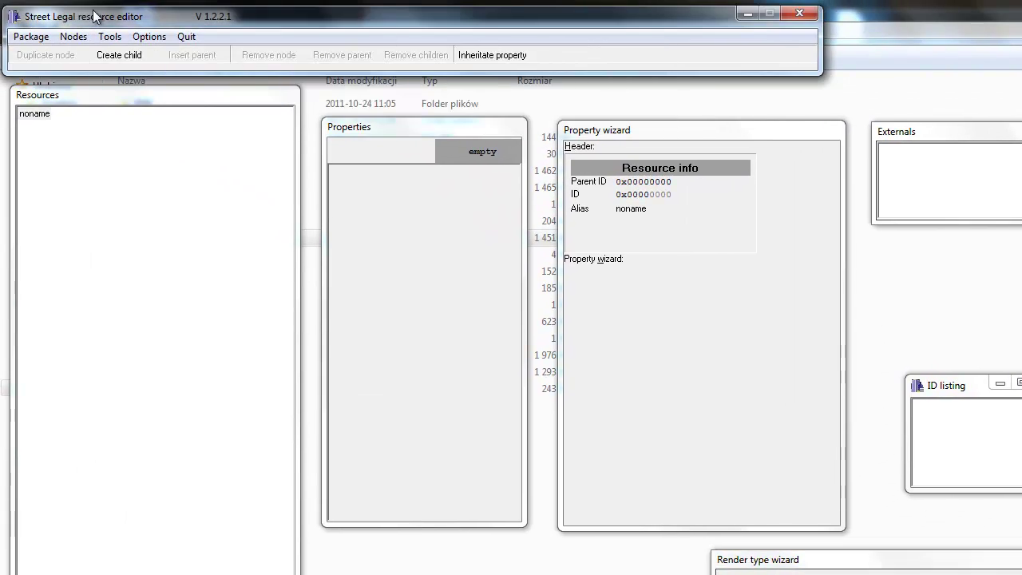
{"action": "left_click", "coordinate": [77, 38]}
{"action": "left_click", "coordinate": [318, 93]}
{"action": "left_click", "coordinate": [114, 38]}
{"action": "left_click", "coordinate": [277, 105]}
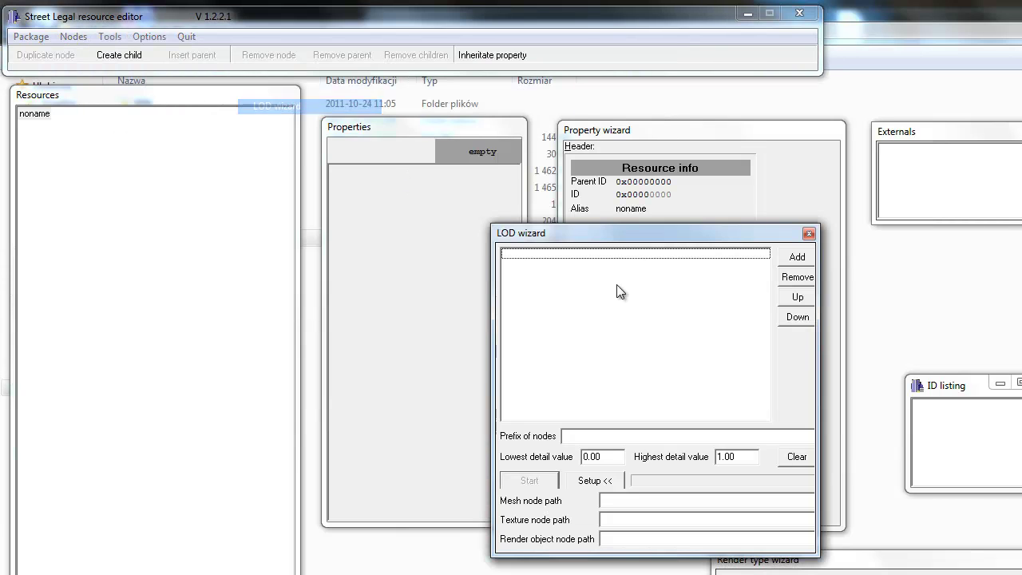
{"action": "left_click", "coordinate": [808, 234]}
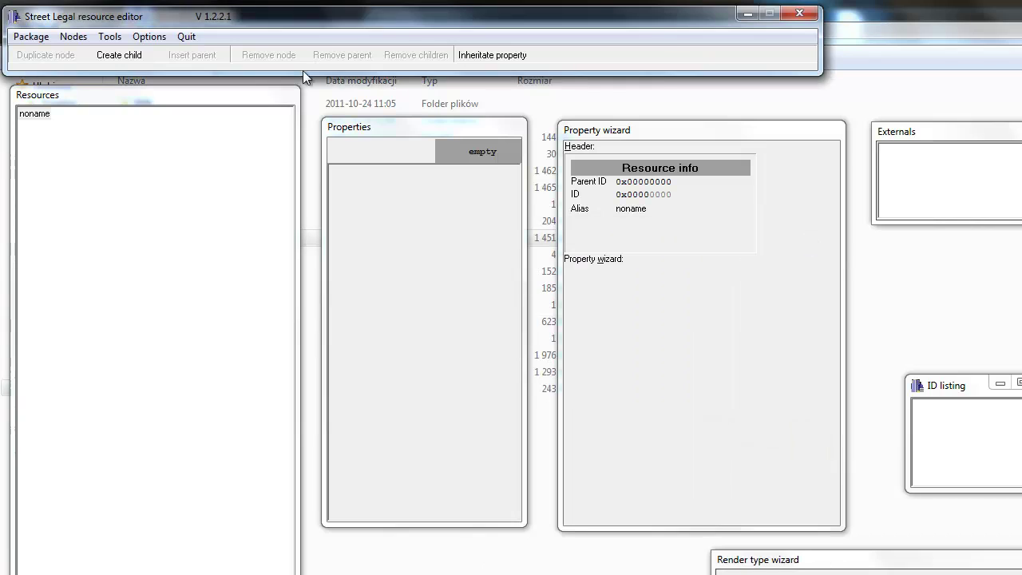
Open the GameType Skeleton tool, view its native and description pages, and close it
{"action": "left_click", "coordinate": [111, 37]}
{"action": "left_click", "coordinate": [111, 37]}
{"action": "left_click", "coordinate": [105, 35]}
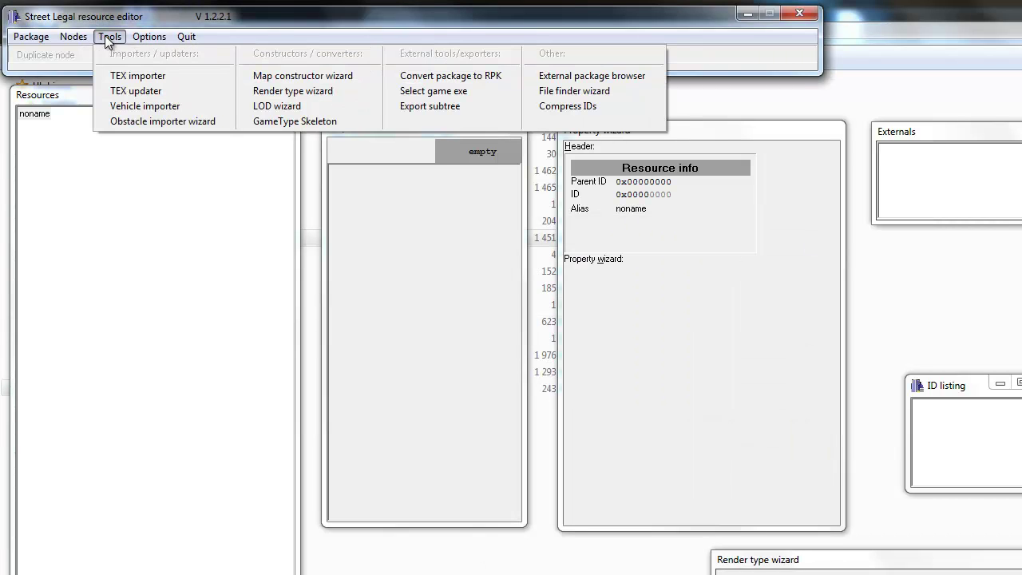
{"action": "left_click", "coordinate": [302, 121]}
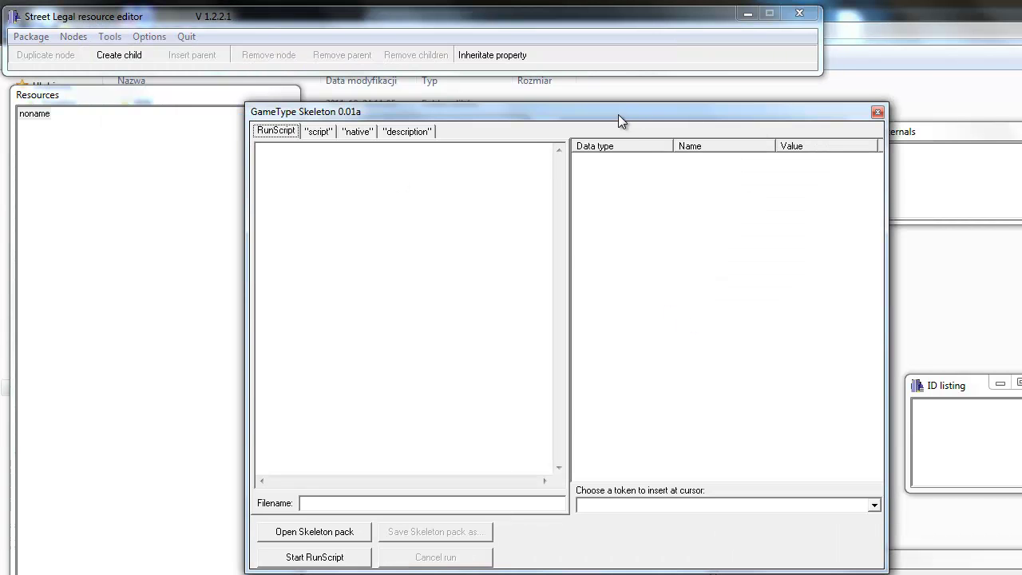
{"action": "left_click_drag", "start_coordinate": [619, 114], "coordinate": [742, 154]}
{"action": "left_click", "coordinate": [480, 171]}
{"action": "left_click", "coordinate": [531, 170]}
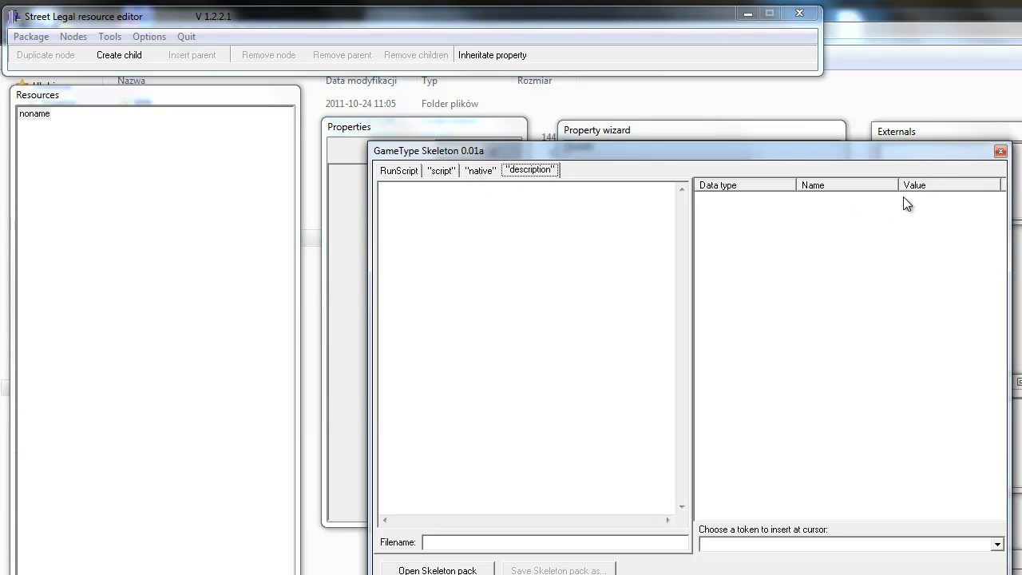
{"action": "left_click", "coordinate": [1001, 151]}
Open the Package to RPK converter wizard, try its run-after-saving choices, and leave the option on Ask me
{"action": "left_click", "coordinate": [110, 37]}
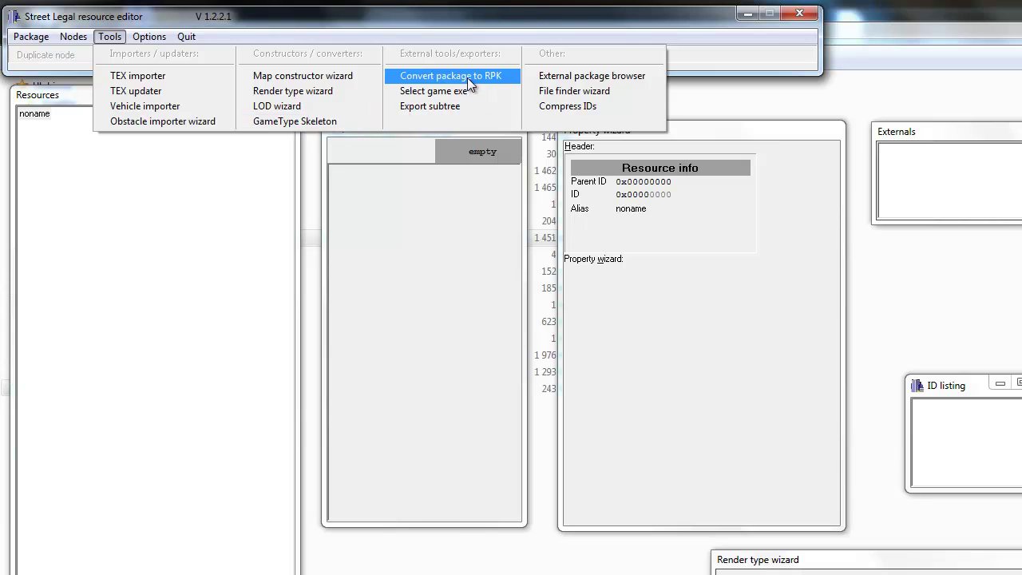
{"action": "left_click", "coordinate": [467, 78]}
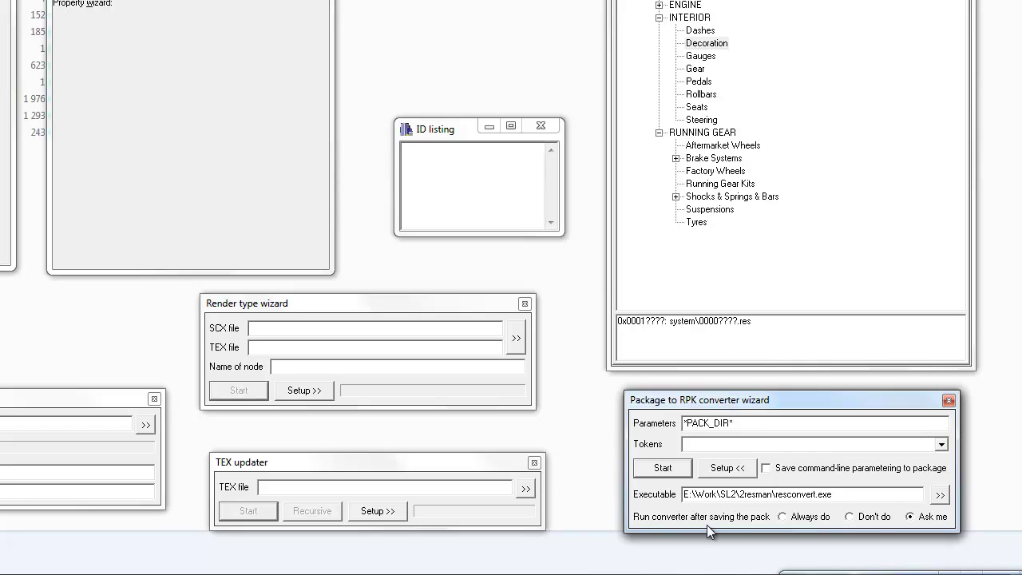
{"action": "left_click", "coordinate": [793, 519]}
{"action": "left_click", "coordinate": [873, 520]}
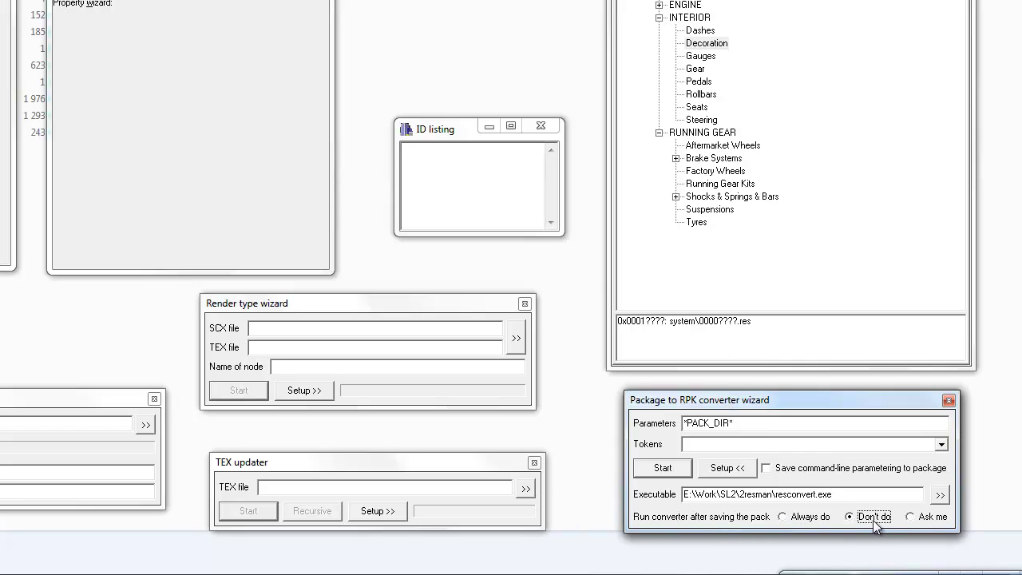
{"action": "left_click", "coordinate": [927, 521]}
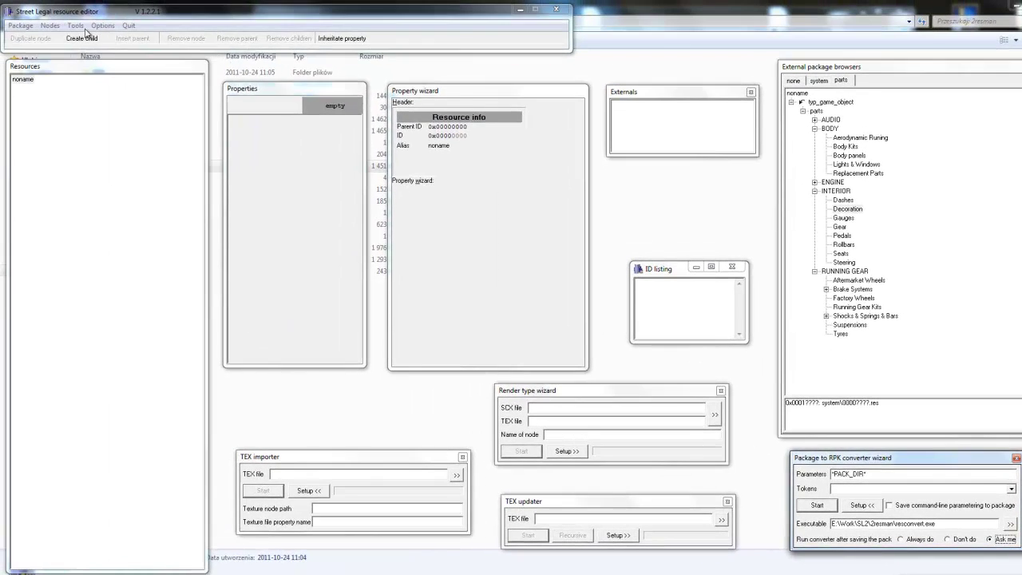
Bring up the game executable selection and dismiss it without choosing a file
{"action": "left_click", "coordinate": [76, 26]}
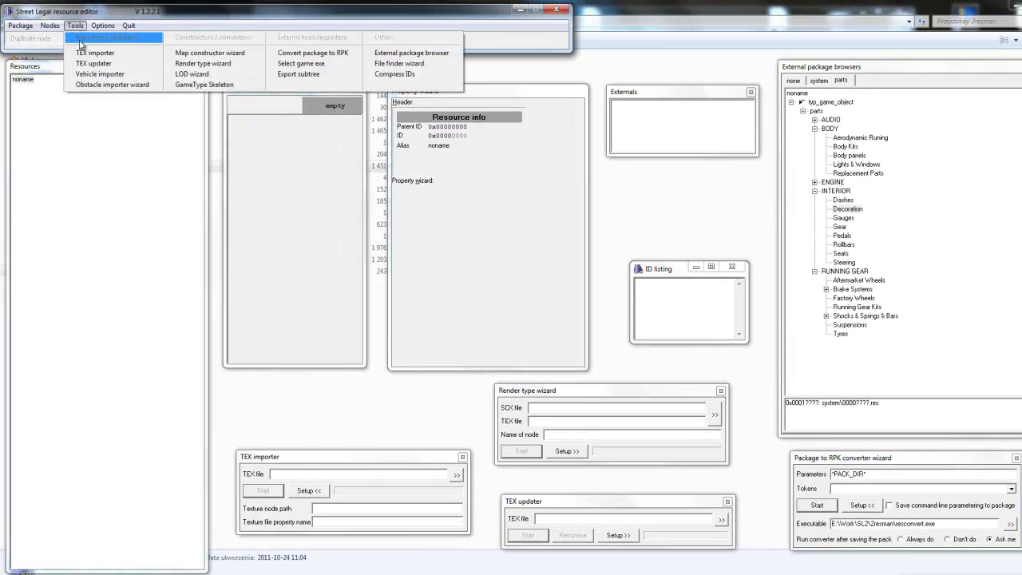
{"action": "left_click", "coordinate": [292, 71]}
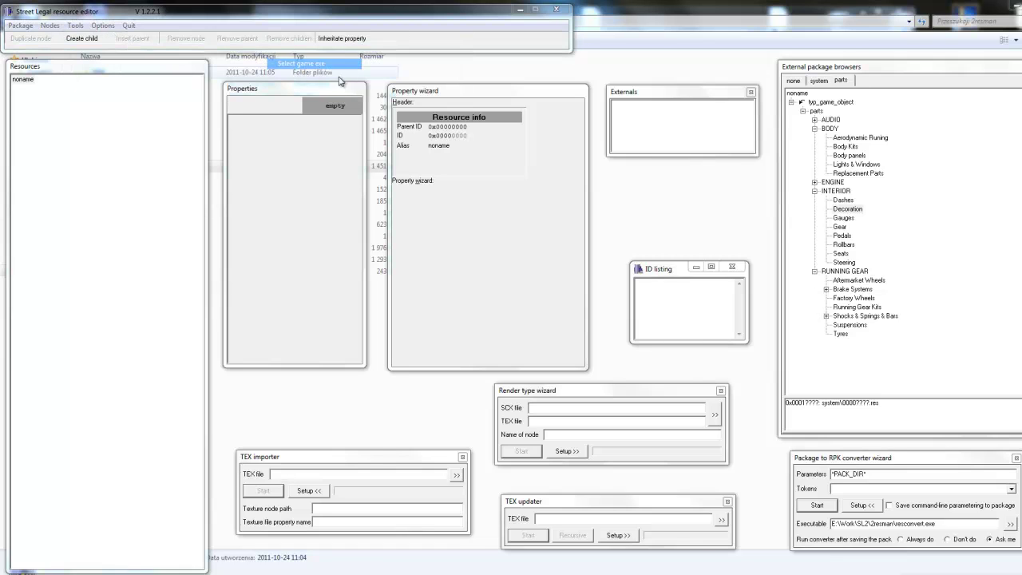
{"action": "left_click", "coordinate": [738, 151]}
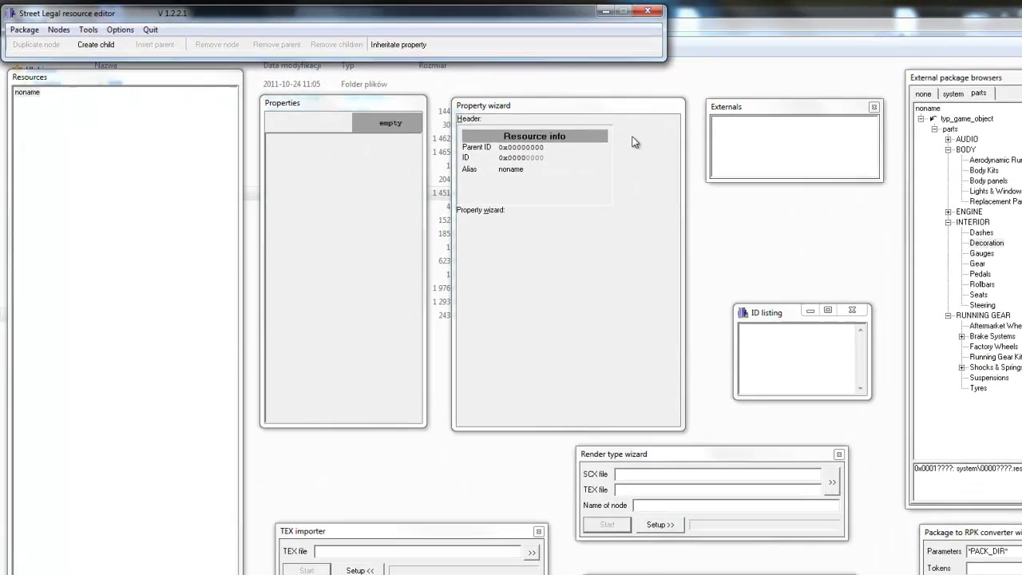
Open the Export subtree tool, view its format string codes, and close it without exporting
{"action": "left_click", "coordinate": [75, 26]}
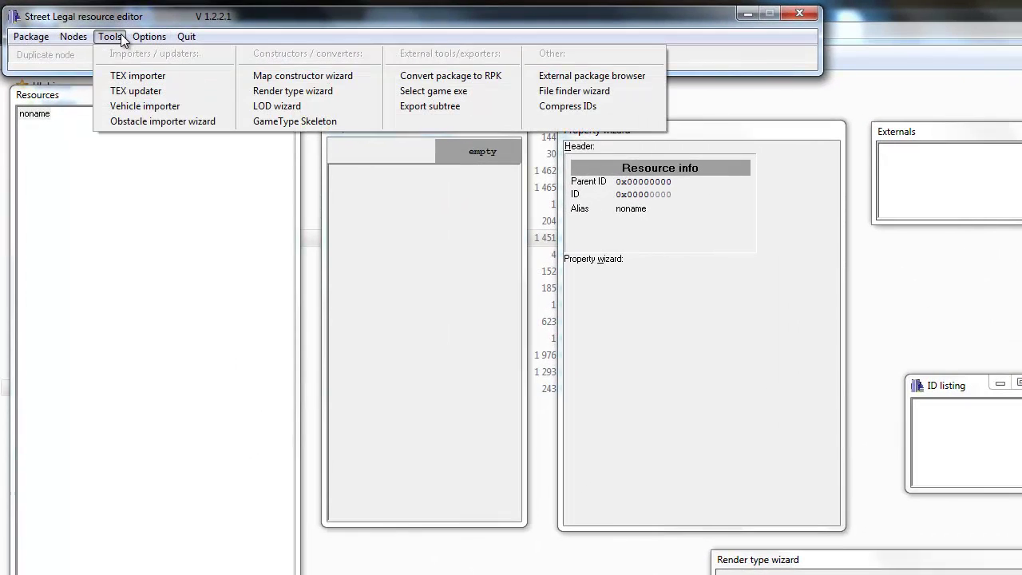
{"action": "left_click", "coordinate": [439, 107]}
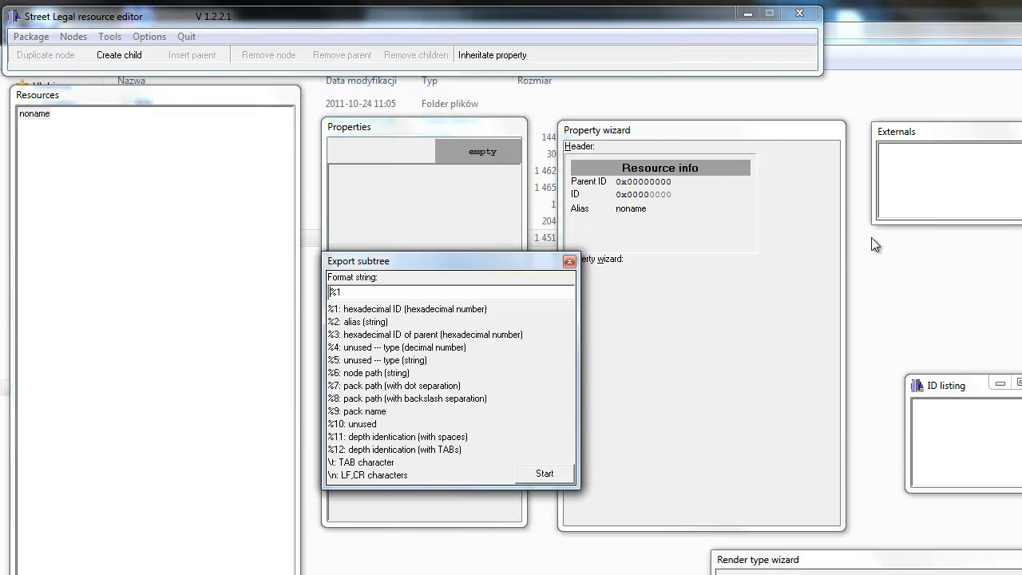
{"action": "left_click", "coordinate": [569, 262]}
Reload the External package browser and compare the contents of its system and parts packages
{"action": "left_click", "coordinate": [110, 36]}
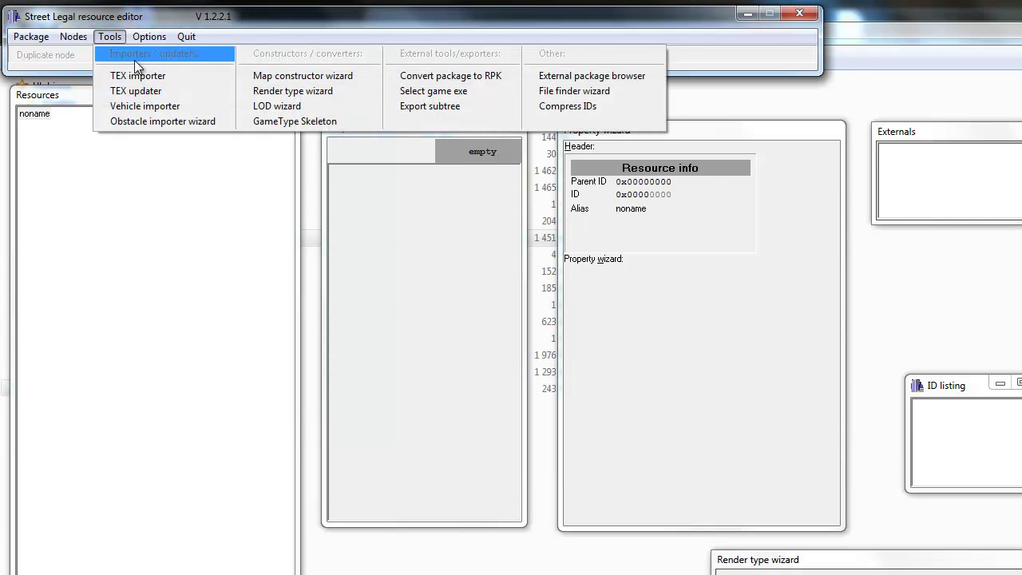
{"action": "left_click", "coordinate": [588, 76]}
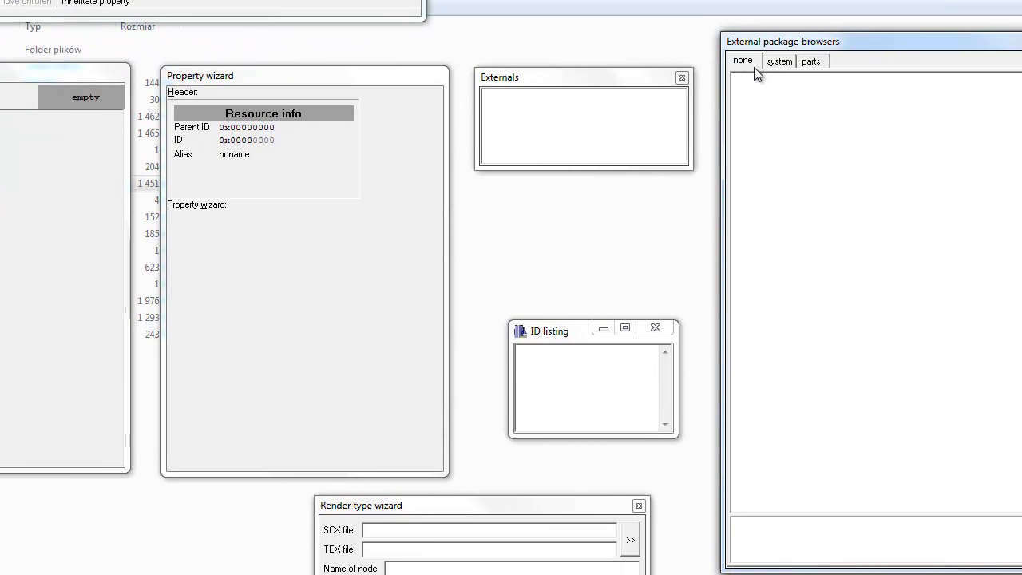
{"action": "left_click", "coordinate": [781, 62]}
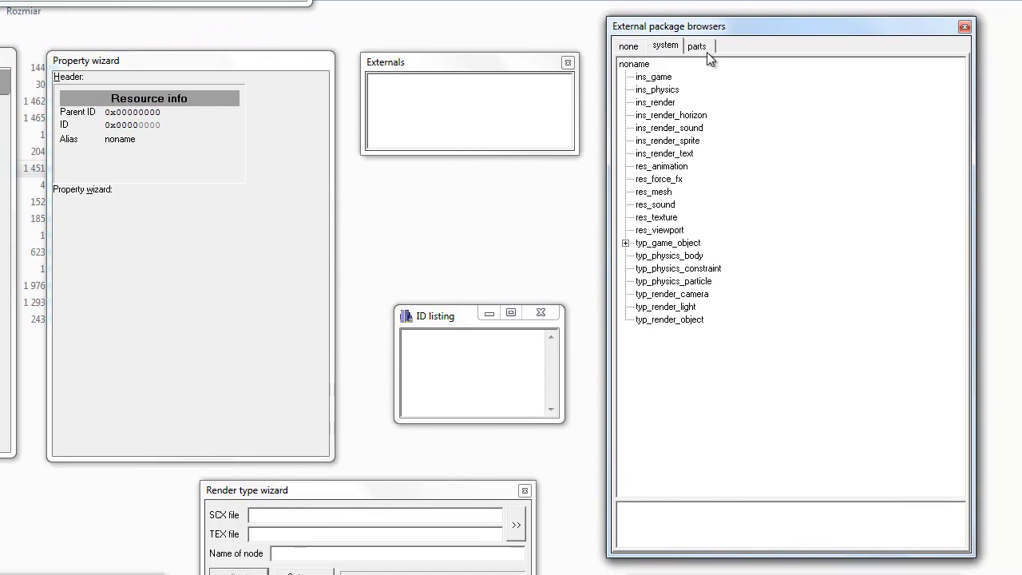
{"action": "left_click", "coordinate": [703, 49]}
{"action": "left_click", "coordinate": [671, 46]}
{"action": "left_click", "coordinate": [695, 48]}
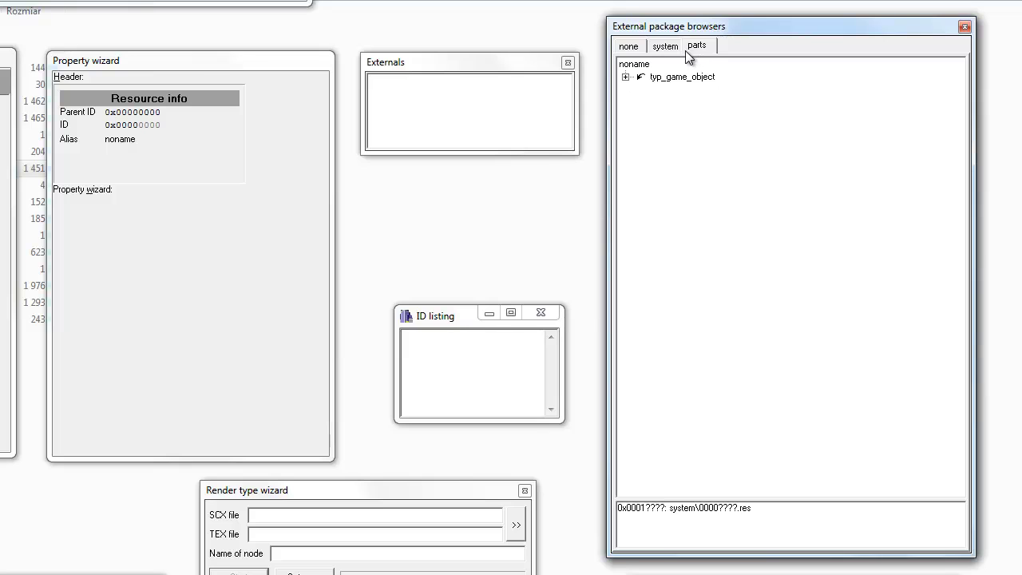
Expand the parts package tree down to the AUDIO, BODY and ENGINE categories
{"action": "left_click", "coordinate": [642, 90]}
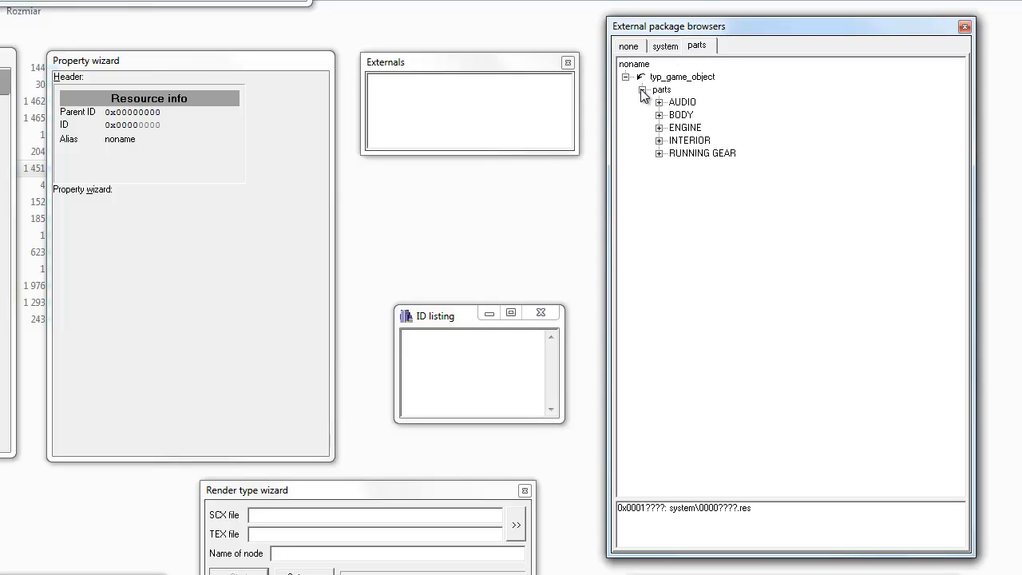
{"action": "left_click", "coordinate": [659, 102]}
{"action": "left_click", "coordinate": [696, 142]}
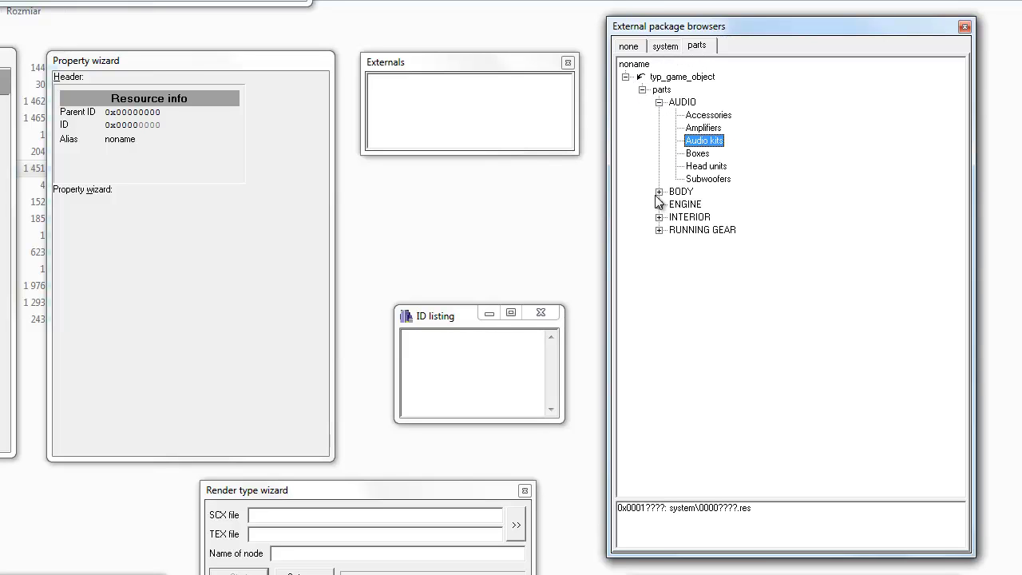
{"action": "left_click", "coordinate": [659, 191]}
{"action": "left_click", "coordinate": [659, 269]}
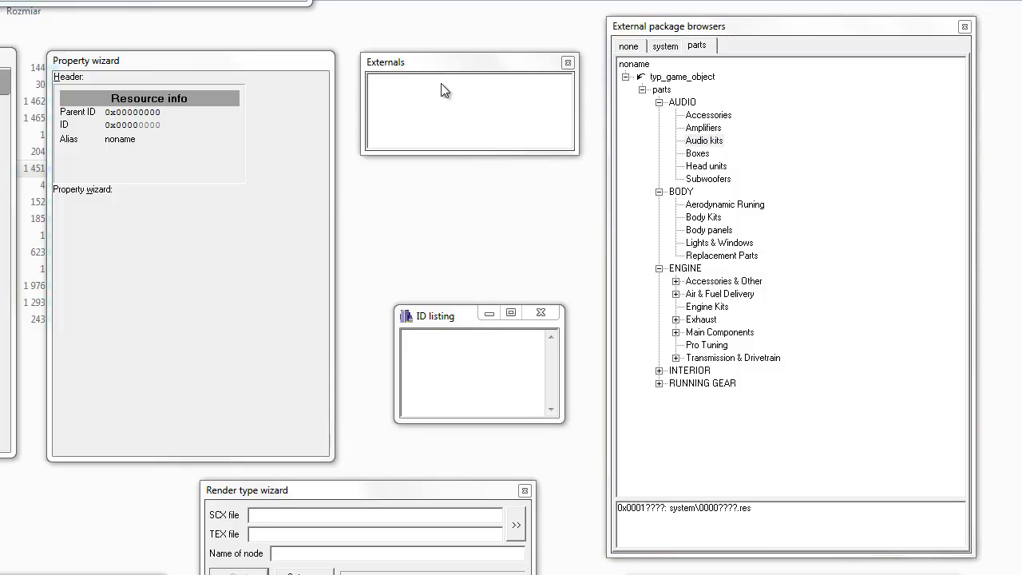
Examine the Air & Fuel Delivery and Accessories & Other subcategories under ENGINE, and collapse both again
{"action": "left_click", "coordinate": [676, 294]}
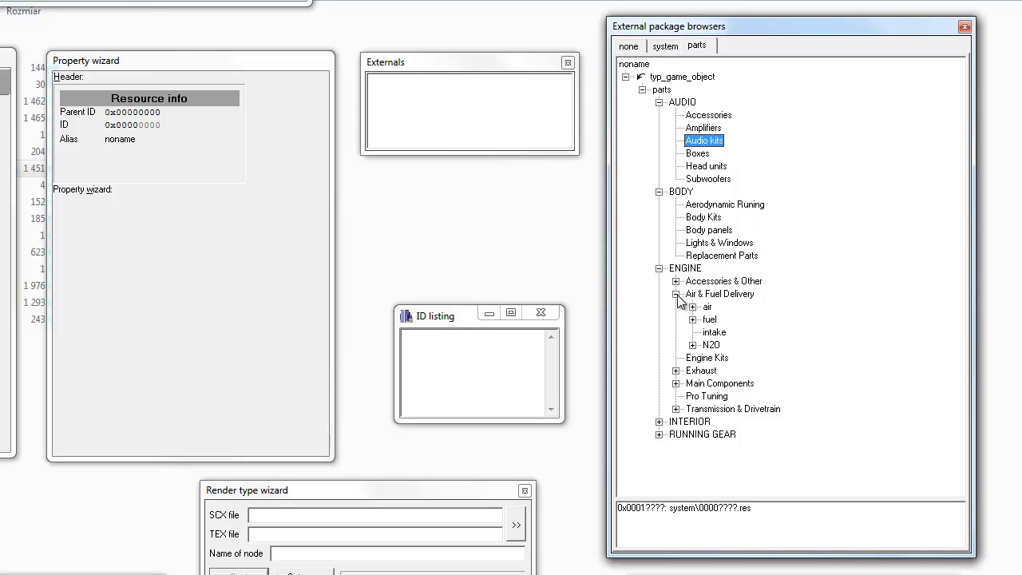
{"action": "left_click", "coordinate": [692, 320]}
{"action": "left_click", "coordinate": [693, 320]}
{"action": "left_click", "coordinate": [676, 294]}
{"action": "left_click", "coordinate": [676, 281]}
{"action": "left_click", "coordinate": [676, 281]}
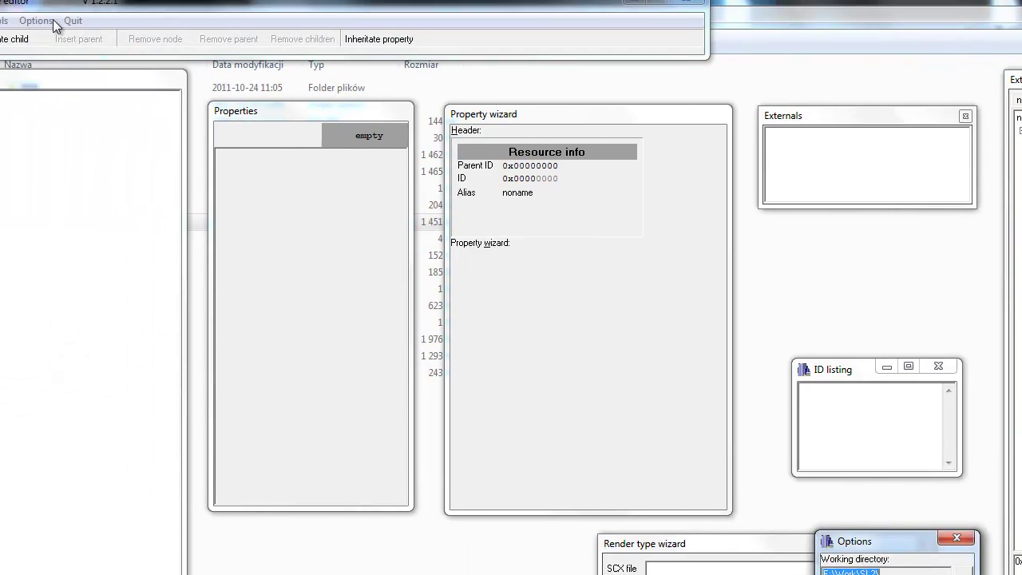
Run Compress IDs to show its confirmation prompt and decline packing the IDs
{"action": "left_click", "coordinate": [116, 37]}
{"action": "left_click", "coordinate": [296, 87]}
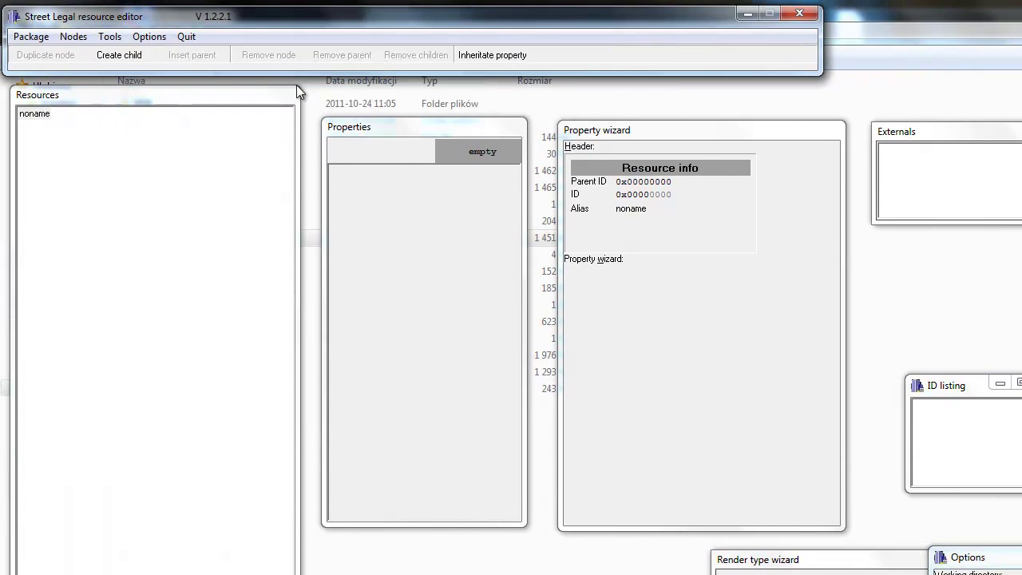
{"action": "left_click", "coordinate": [110, 36]}
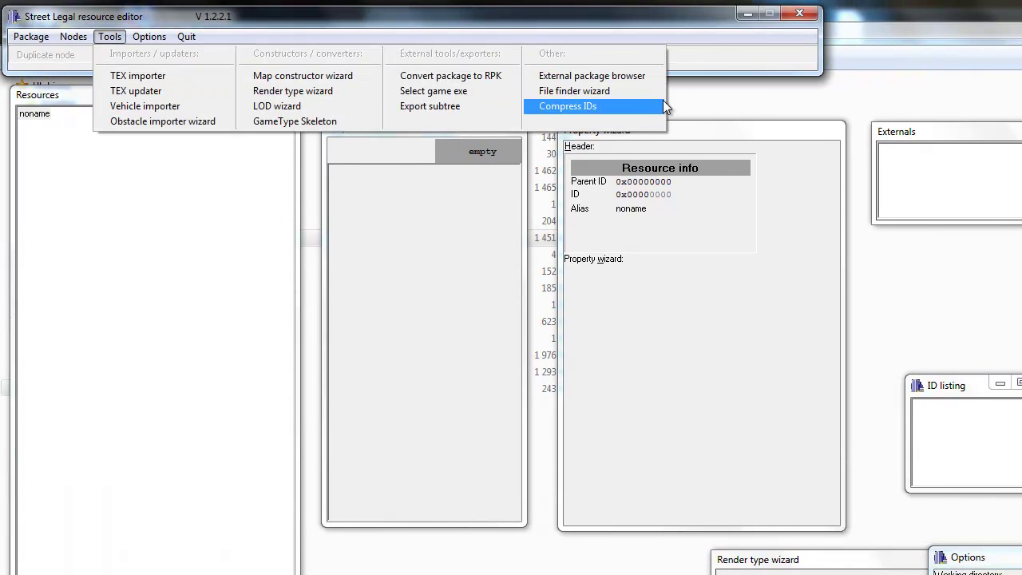
{"action": "left_click", "coordinate": [590, 108]}
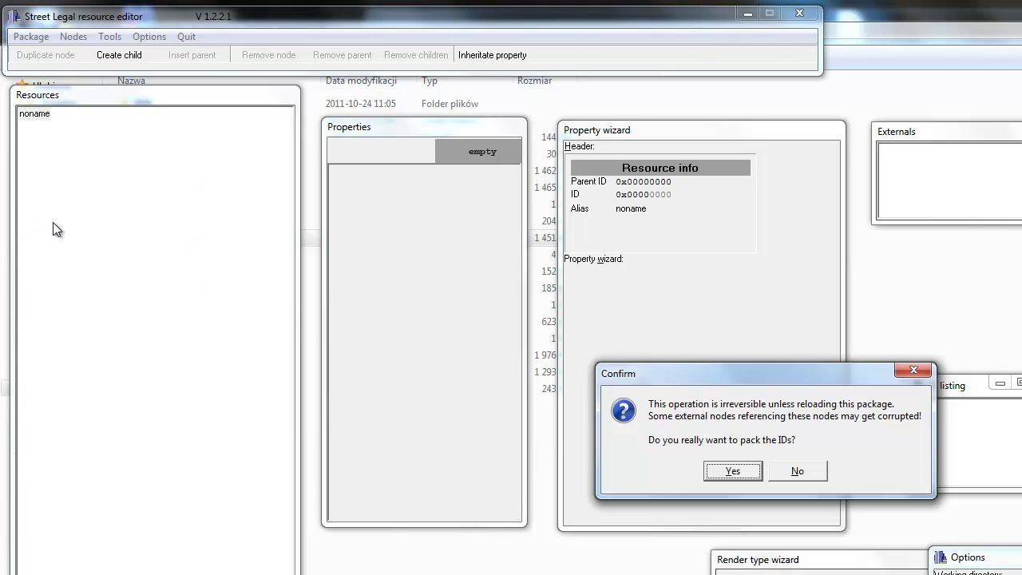
{"action": "mouse_move", "coordinate": [780, 385]}
{"action": "left_mouse_down"}
{"action": "mouse_move", "coordinate": [765, 355]}
{"action": "mouse_move", "coordinate": [772, 371]}
{"action": "left_mouse_up"}
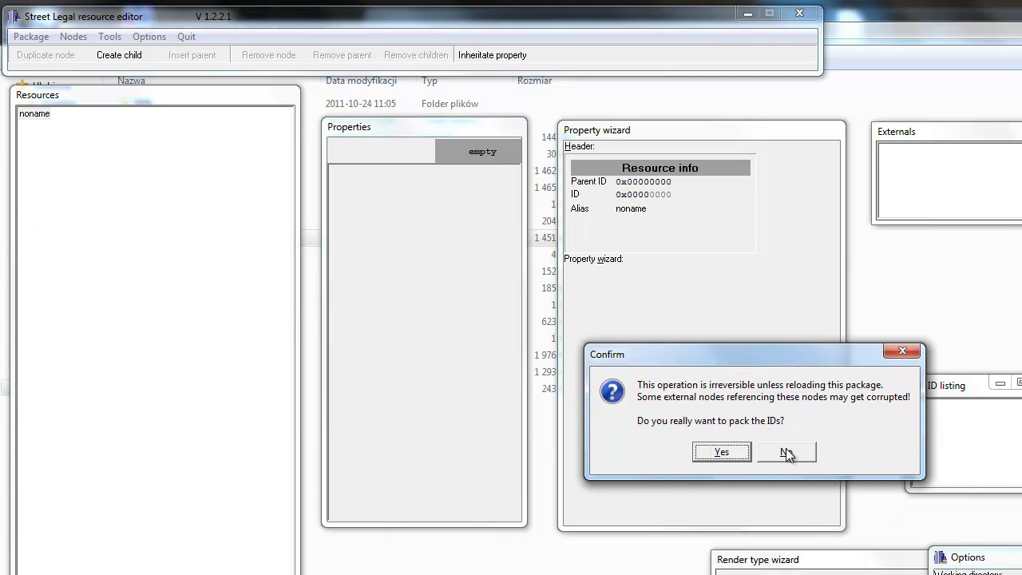
{"action": "left_click", "coordinate": [790, 448]}
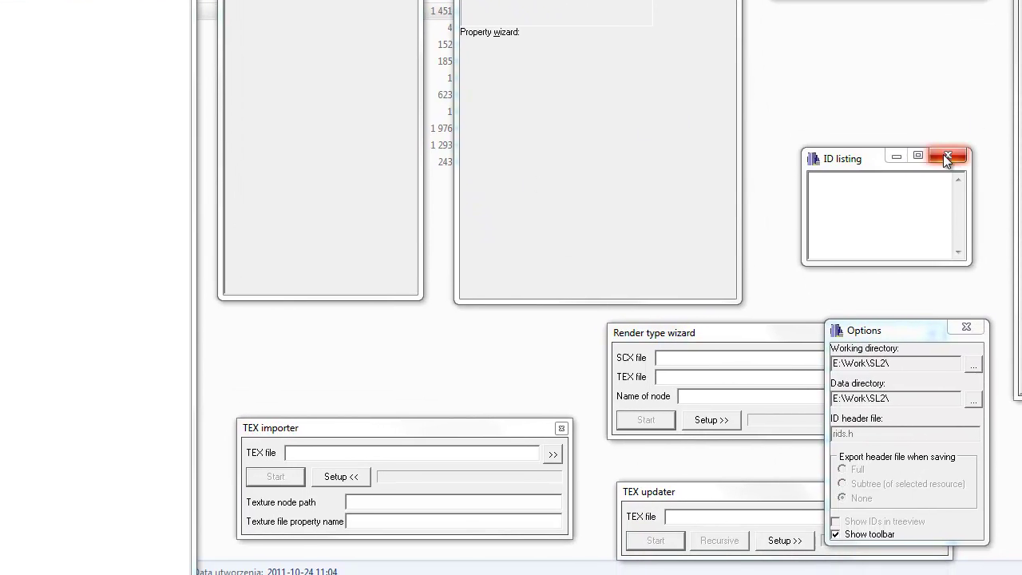
Move the ID listing window slightly upward, and shift the Options window clear of the wizards before closing it
{"action": "left_click_drag", "start_coordinate": [847, 159], "coordinate": [839, 106]}
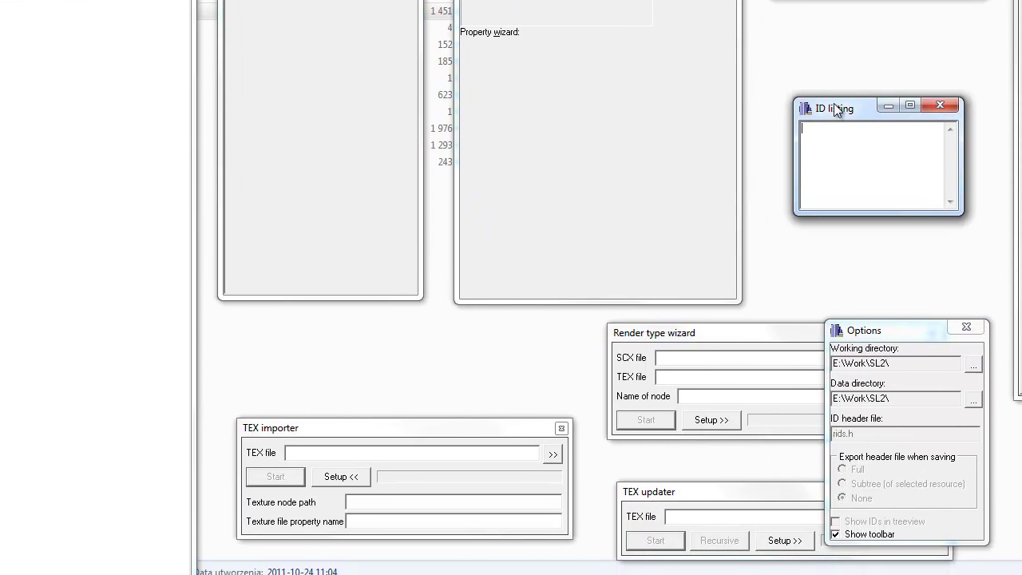
{"action": "left_click_drag", "start_coordinate": [880, 326], "coordinate": [535, 114]}
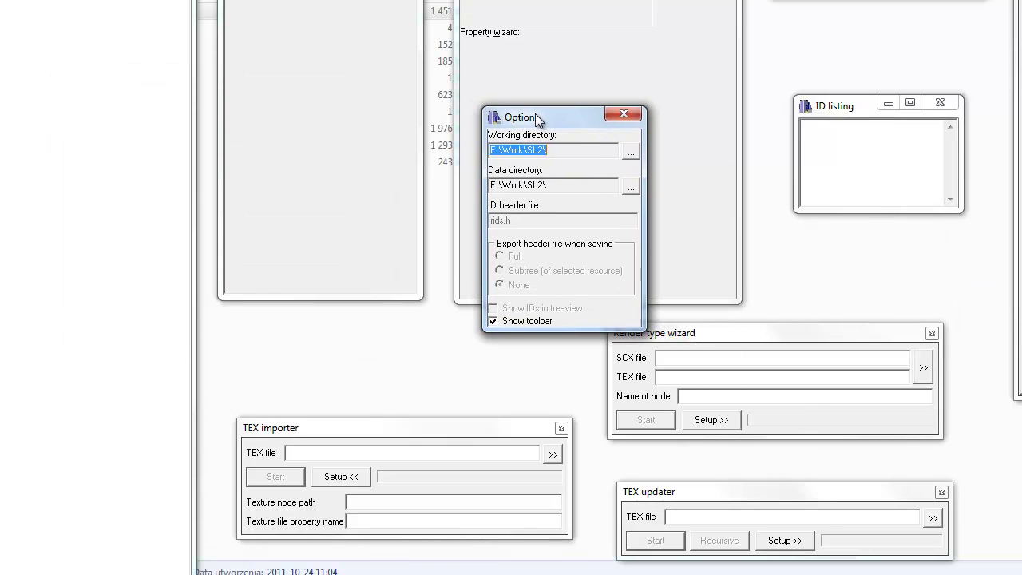
{"action": "left_click", "coordinate": [634, 117]}
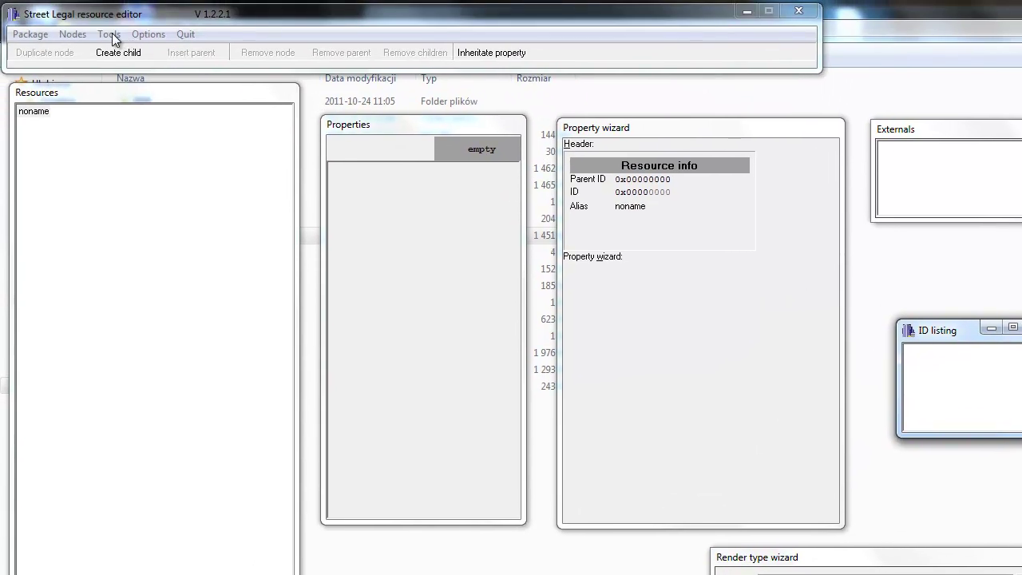
Reopen the Options window and place it over the Property wizard window to show its directory settings
{"action": "left_click", "coordinate": [111, 38]}
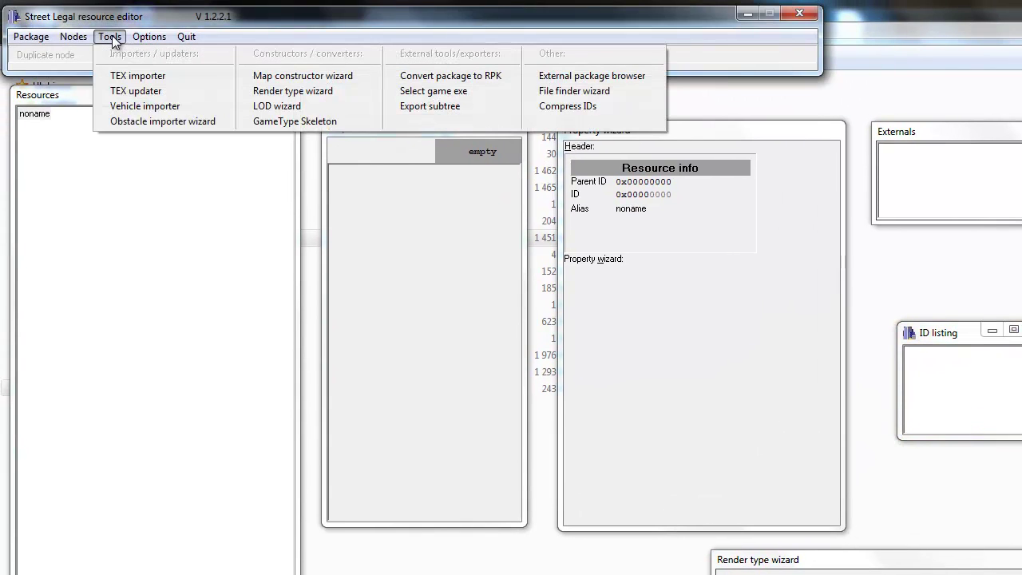
{"action": "left_click", "coordinate": [147, 35]}
{"action": "left_click_drag", "start_coordinate": [626, 531], "coordinate": [667, 302]}
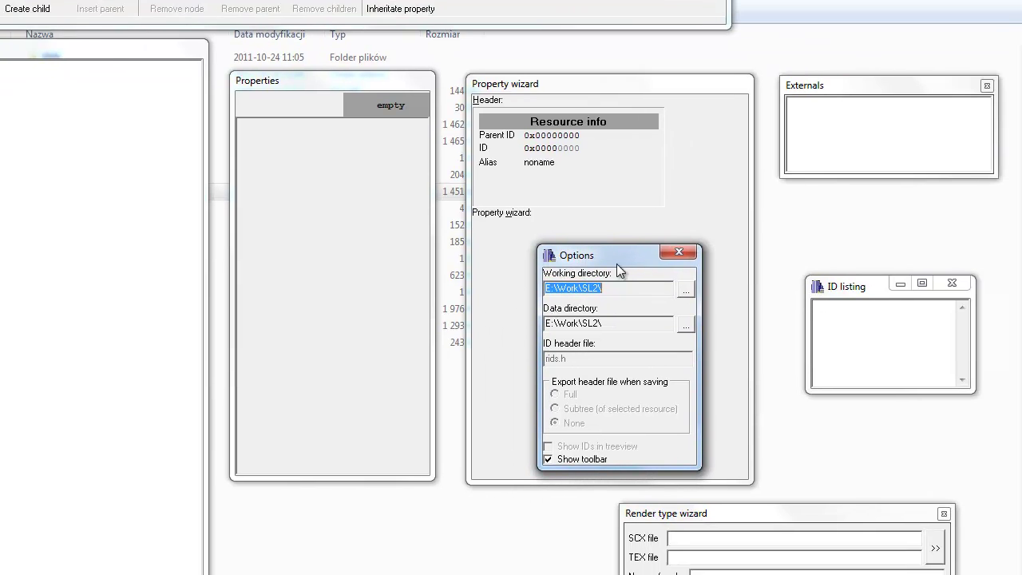
{"action": "left_click_drag", "start_coordinate": [703, 306], "coordinate": [747, 300]}
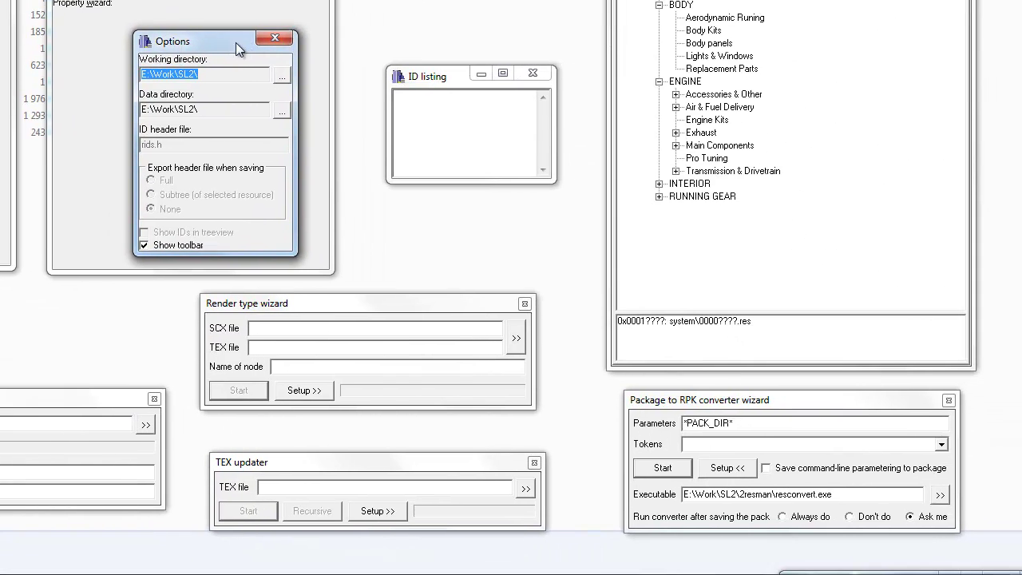
Nudge the Options window and close it, and shift the Package to RPK converter wizard slightly
{"action": "left_click_drag", "start_coordinate": [236, 42], "coordinate": [234, 42]}
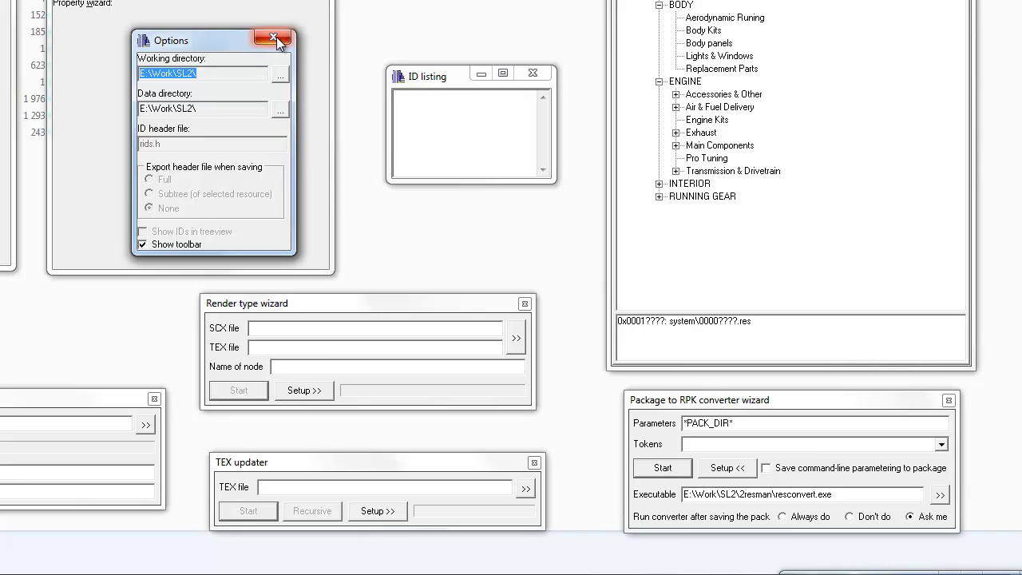
{"action": "left_click", "coordinate": [274, 37]}
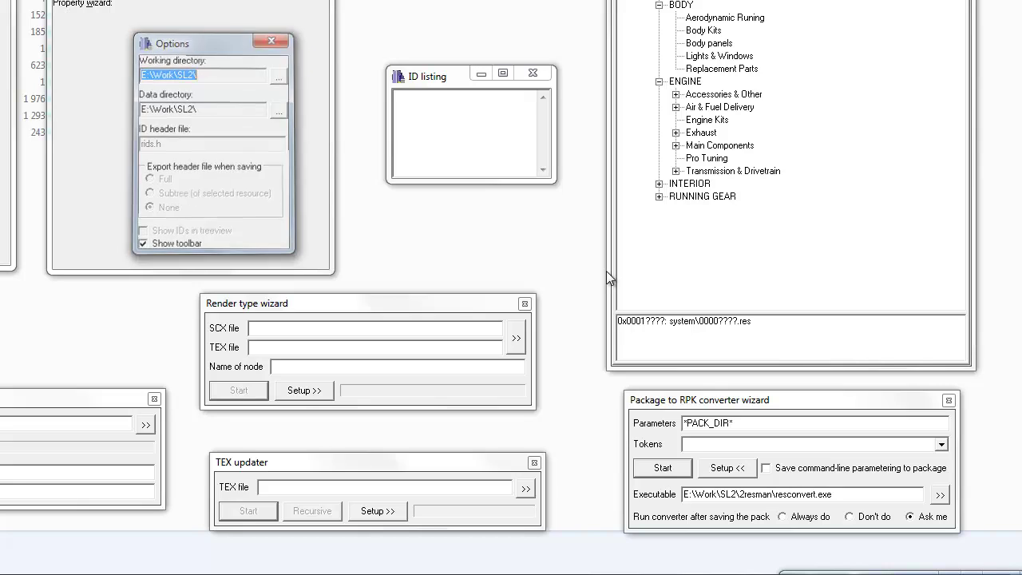
{"action": "left_click_drag", "start_coordinate": [735, 399], "coordinate": [697, 404]}
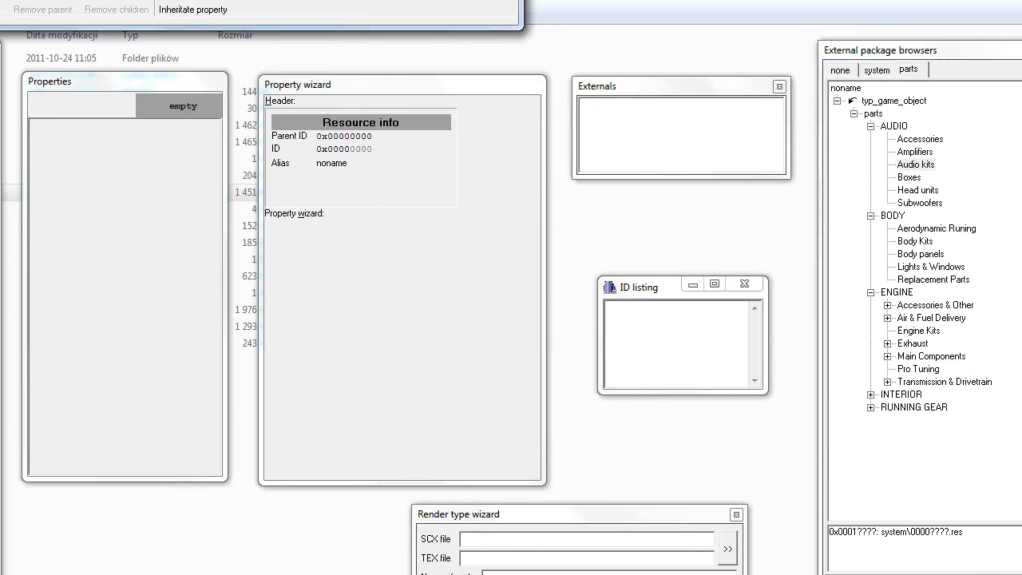
Move the directory selection dialog and open the Audi_B2 package from E:\Work\SL2\cars\racers
{"action": "left_click_drag", "start_coordinate": [486, 281], "coordinate": [547, 175]}
{"action": "scroll", "coordinate": [510, 292], "scroll_direction": "down", "scroll_amount": 1}
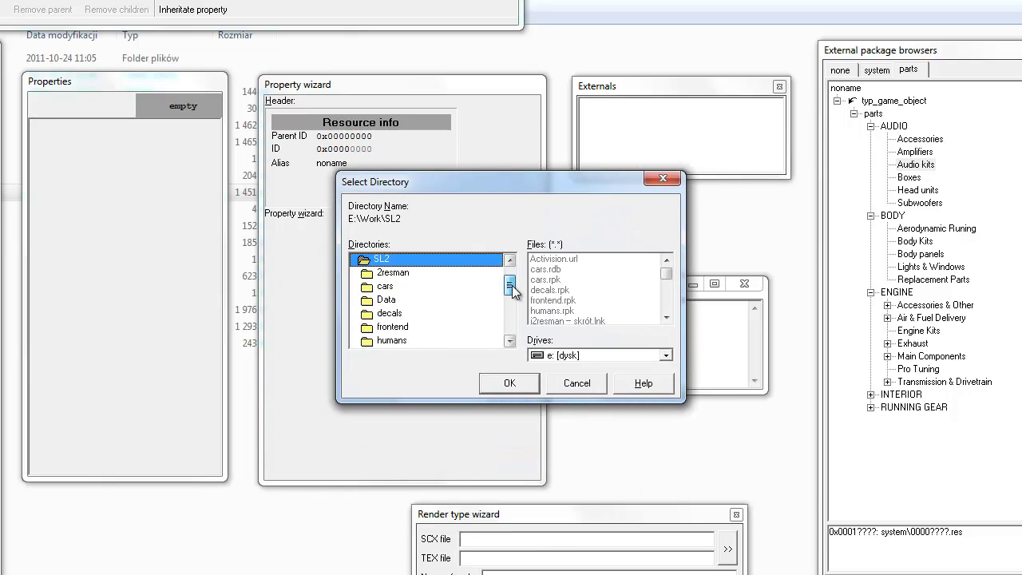
{"action": "double_click", "coordinate": [398, 287]}
{"action": "scroll", "coordinate": [472, 290], "scroll_direction": "down", "scroll_amount": 1}
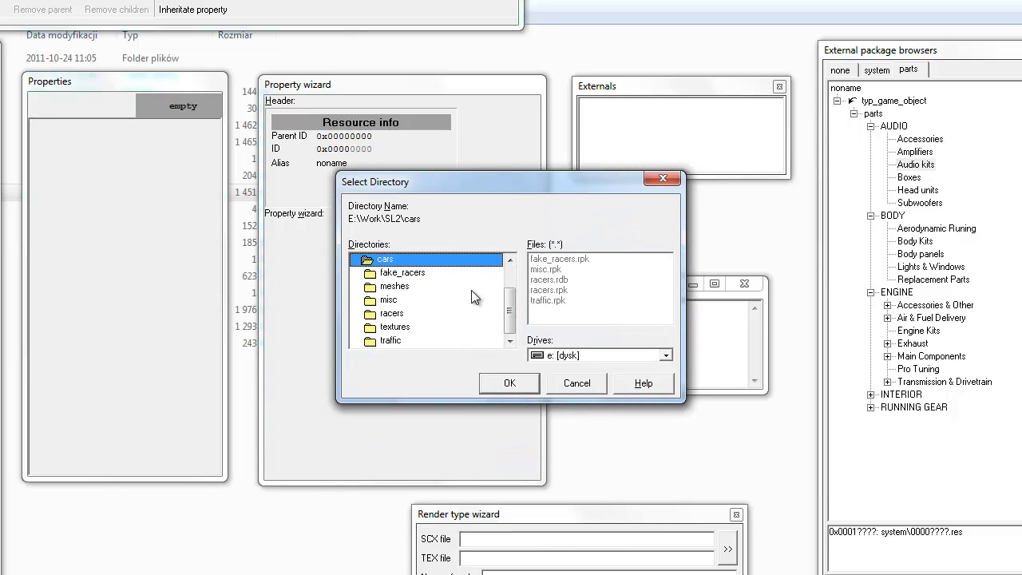
{"action": "double_click", "coordinate": [393, 313]}
{"action": "left_click_drag", "start_coordinate": [513, 276], "coordinate": [512, 291]}
{"action": "double_click", "coordinate": [414, 289]}
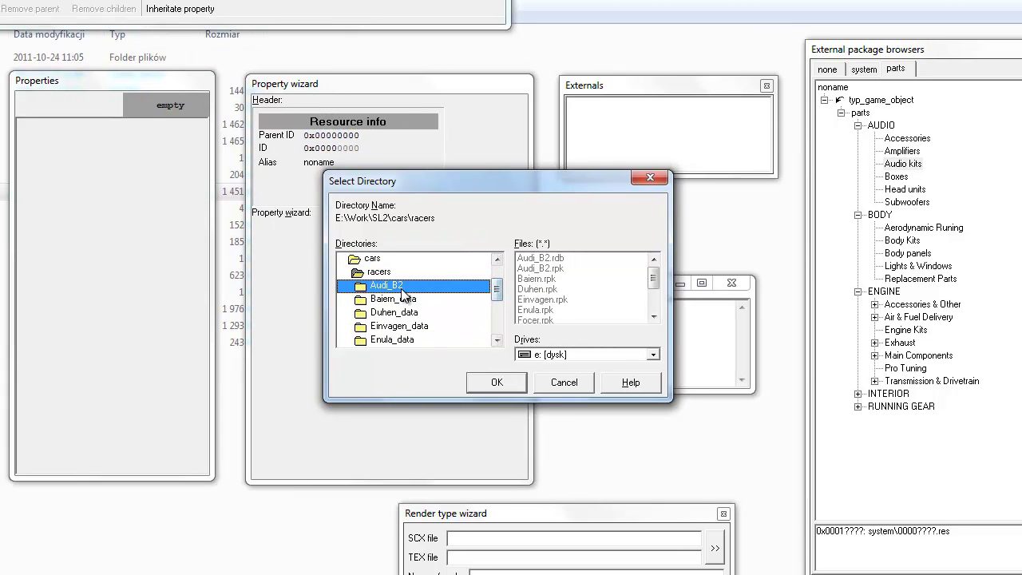
{"action": "left_click", "coordinate": [501, 383]}
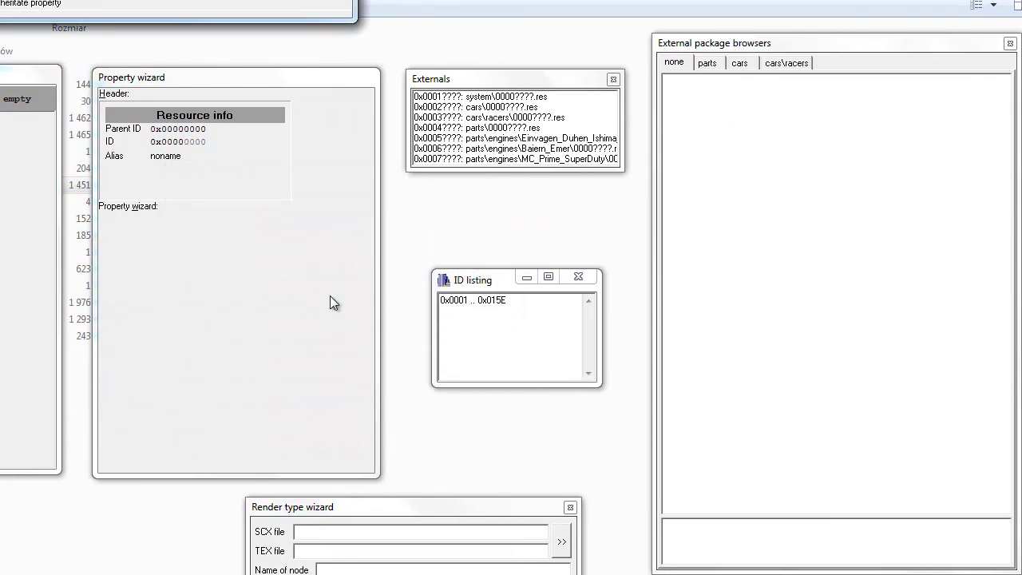
View the parts, cars\racers and cars packages in the External package browsers window
{"action": "left_click", "coordinate": [687, 66]}
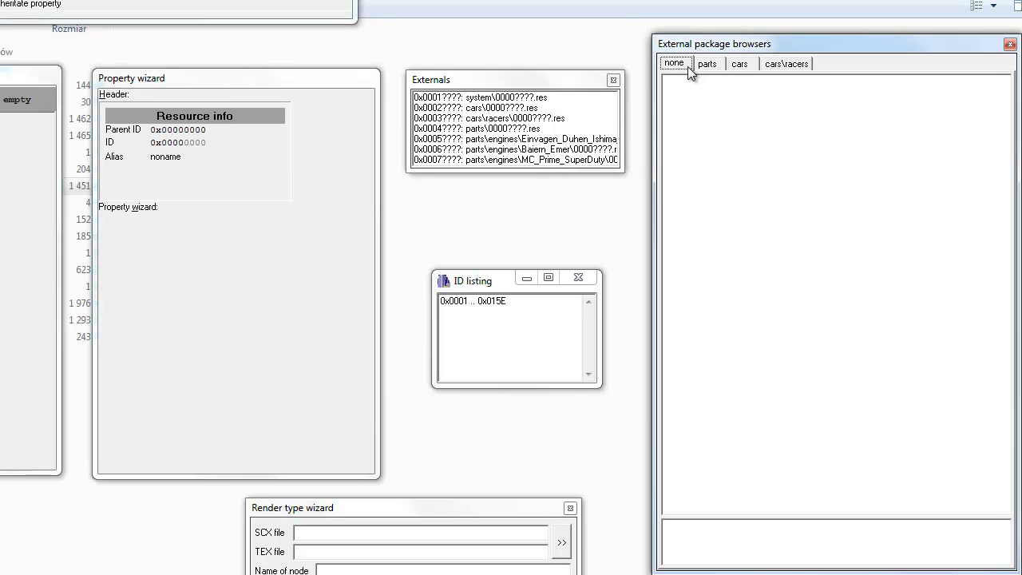
{"action": "left_click", "coordinate": [714, 63]}
{"action": "left_click", "coordinate": [774, 64]}
{"action": "left_click", "coordinate": [712, 61]}
{"action": "left_click", "coordinate": [703, 116]}
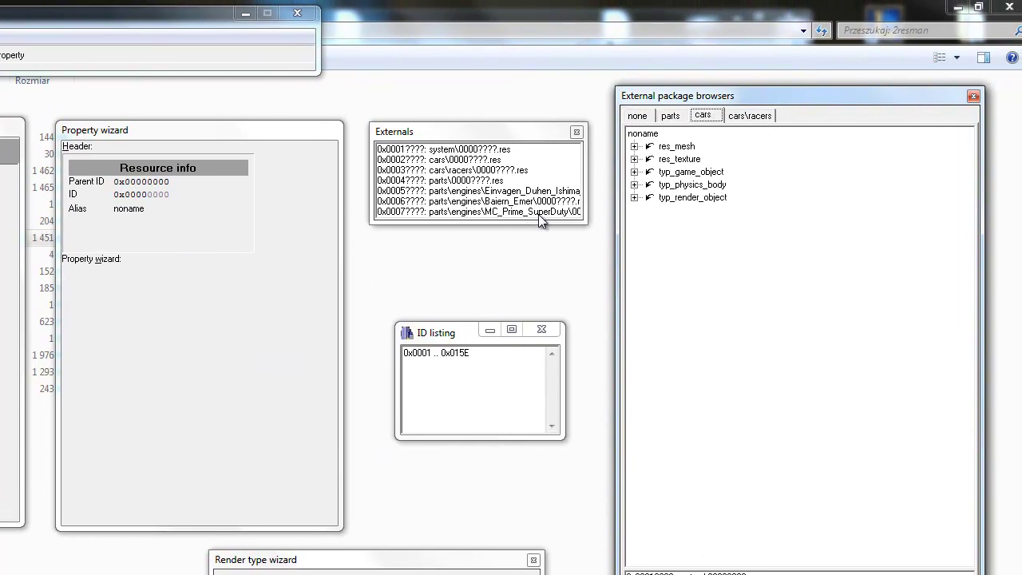
Make the Externals window taller, shift it slightly, and highlight the three parts\engines entries in its list
{"action": "left_click_drag", "start_coordinate": [538, 224], "coordinate": [539, 264]}
{"action": "left_click", "coordinate": [520, 201]}
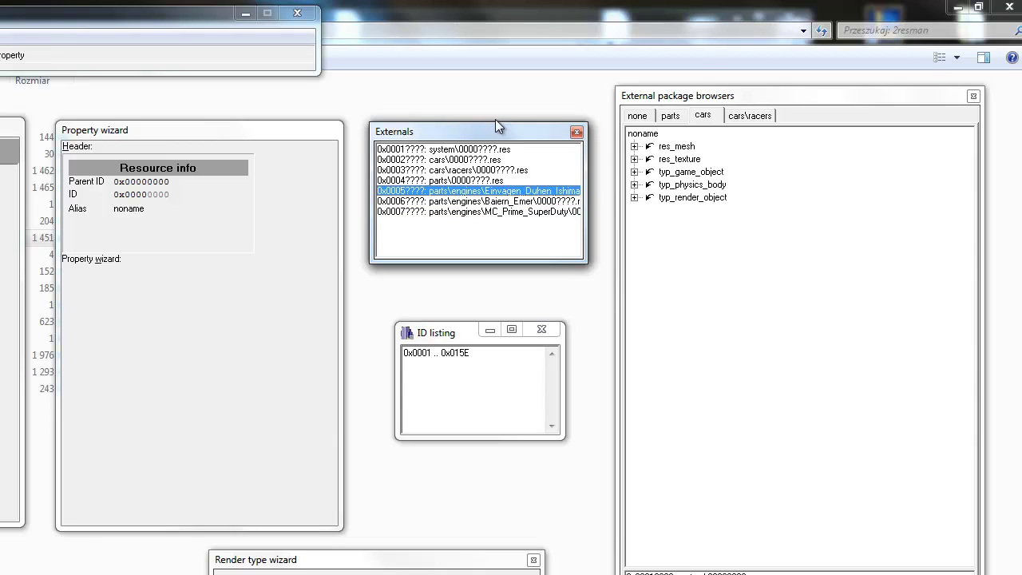
{"action": "left_click_drag", "start_coordinate": [495, 126], "coordinate": [486, 119]}
{"action": "left_click", "coordinate": [477, 207]}
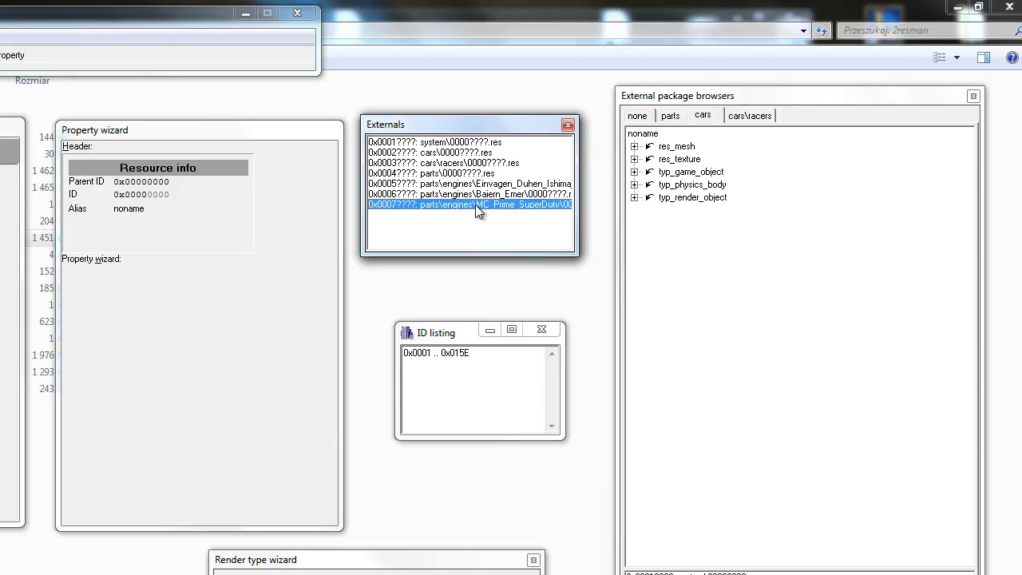
{"action": "left_click", "coordinate": [510, 185]}
{"action": "left_click", "coordinate": [383, 196]}
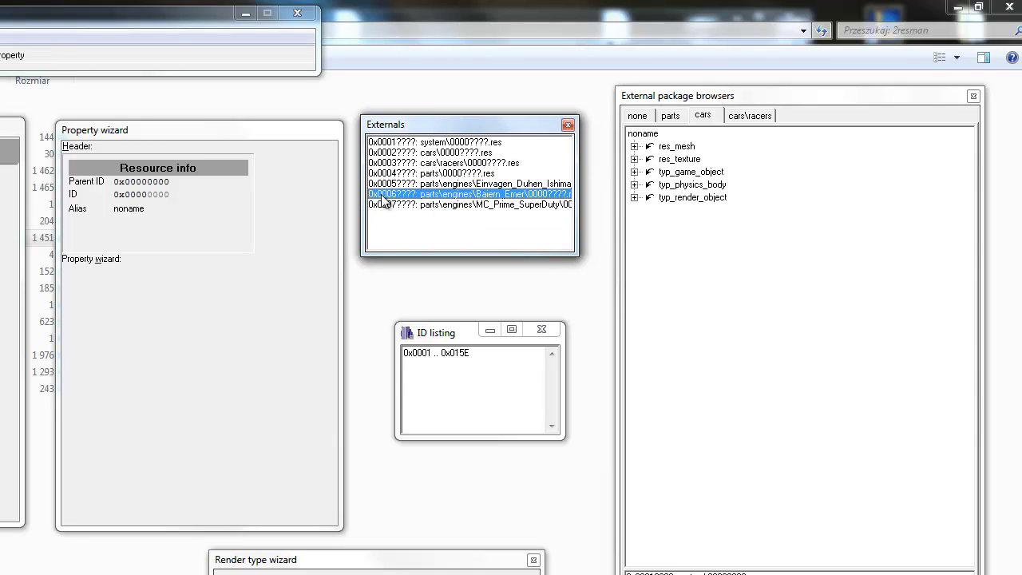
{"action": "left_click", "coordinate": [503, 205]}
{"action": "left_click", "coordinate": [504, 194]}
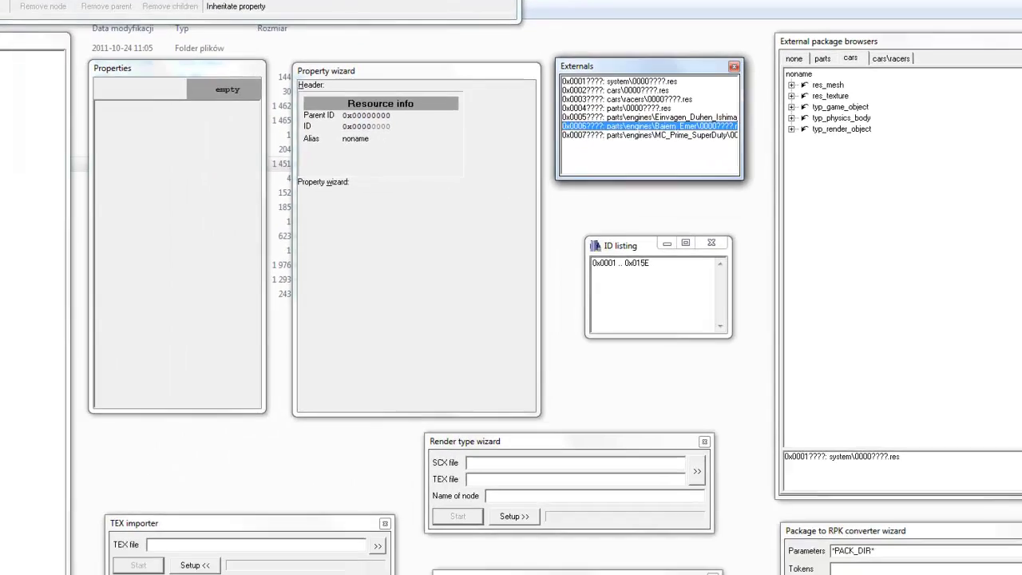
Expand typ_physics_body, Audi_B2 and click in the resource tree to show the click physics entries
{"action": "left_click", "coordinate": [21, 33]}
{"action": "left_click", "coordinate": [32, 42]}
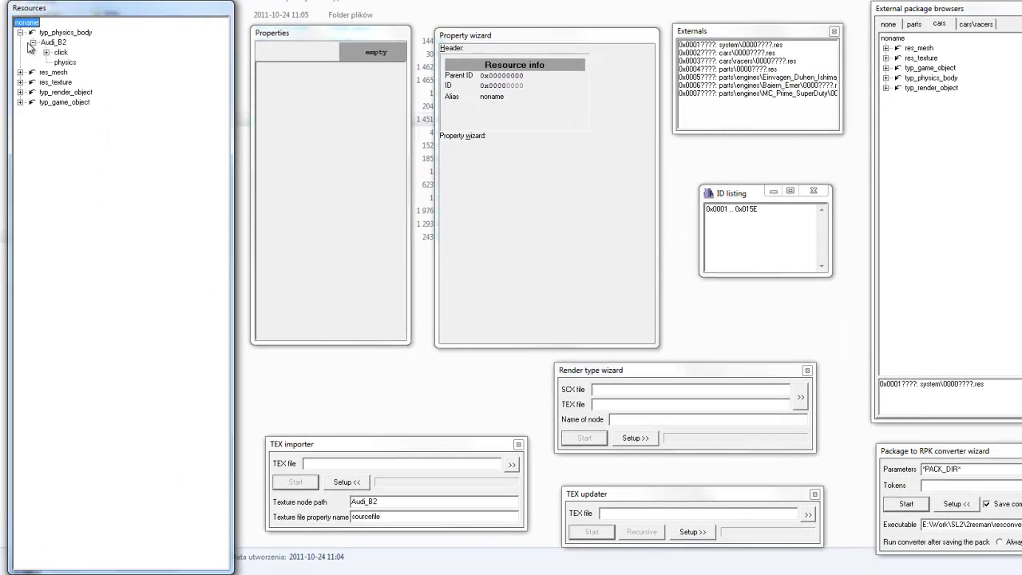
{"action": "left_click", "coordinate": [46, 52]}
{"action": "scroll", "coordinate": [83, 63], "scroll_direction": "up", "scroll_amount": 2}
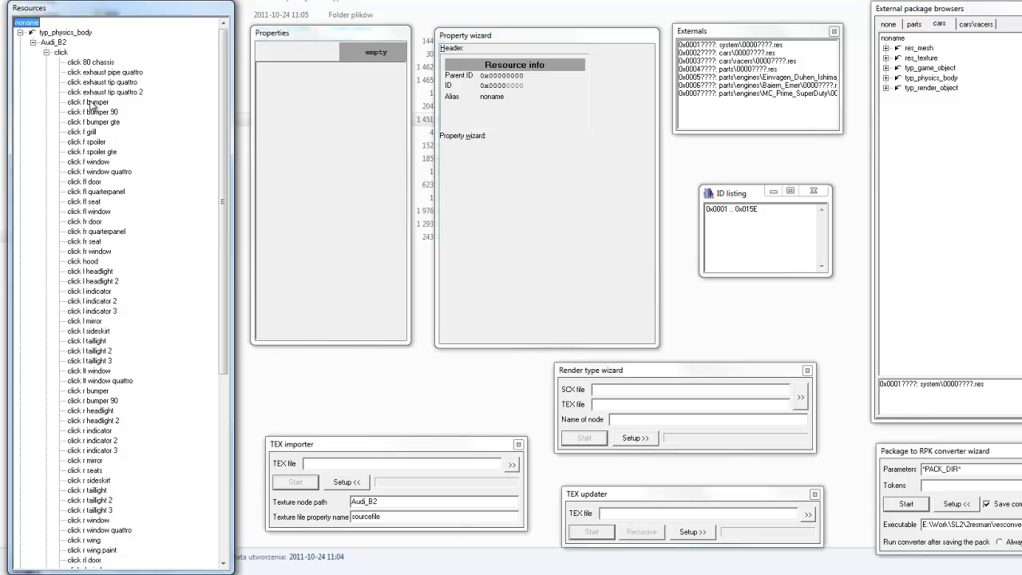
Inspect the properties of several click entries, including click f bumper, click lt window and click trunk 80 gte
{"action": "left_click", "coordinate": [89, 102]}
{"action": "scroll", "coordinate": [206, 103], "scroll_direction": "down", "scroll_amount": 10}
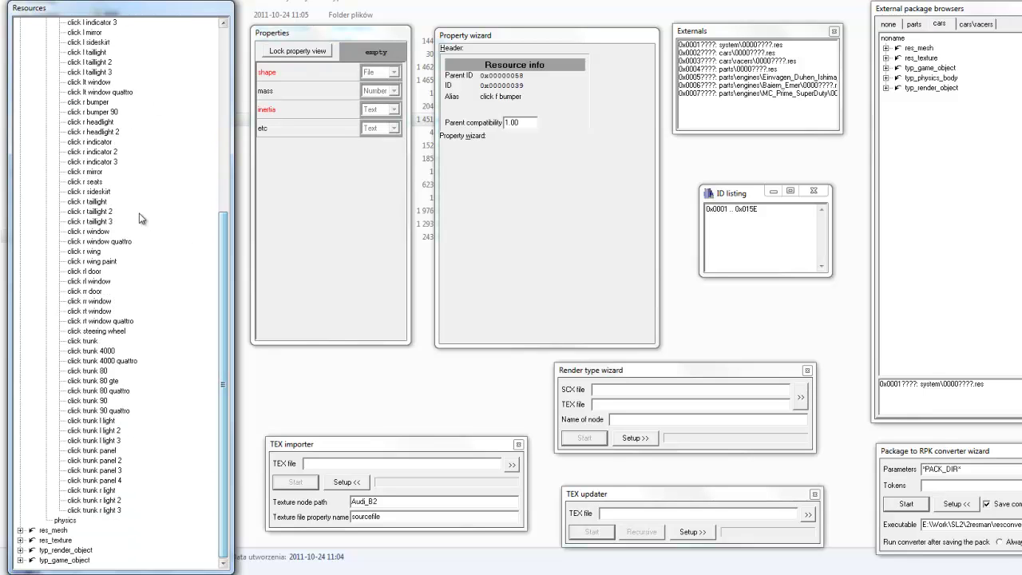
{"action": "left_click", "coordinate": [94, 132]}
{"action": "left_click", "coordinate": [99, 84]}
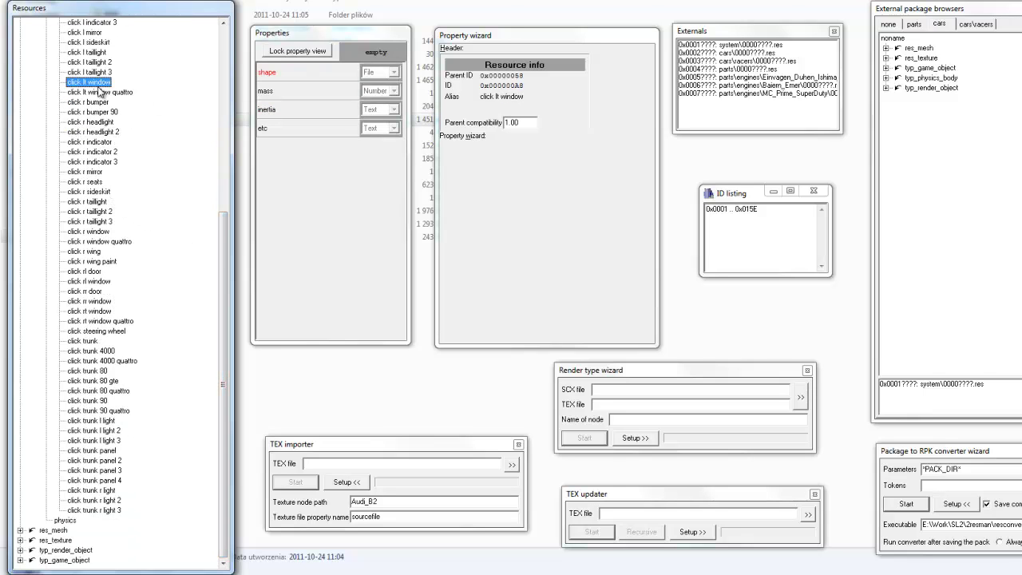
{"action": "left_click", "coordinate": [94, 262]}
{"action": "left_click", "coordinate": [99, 381]}
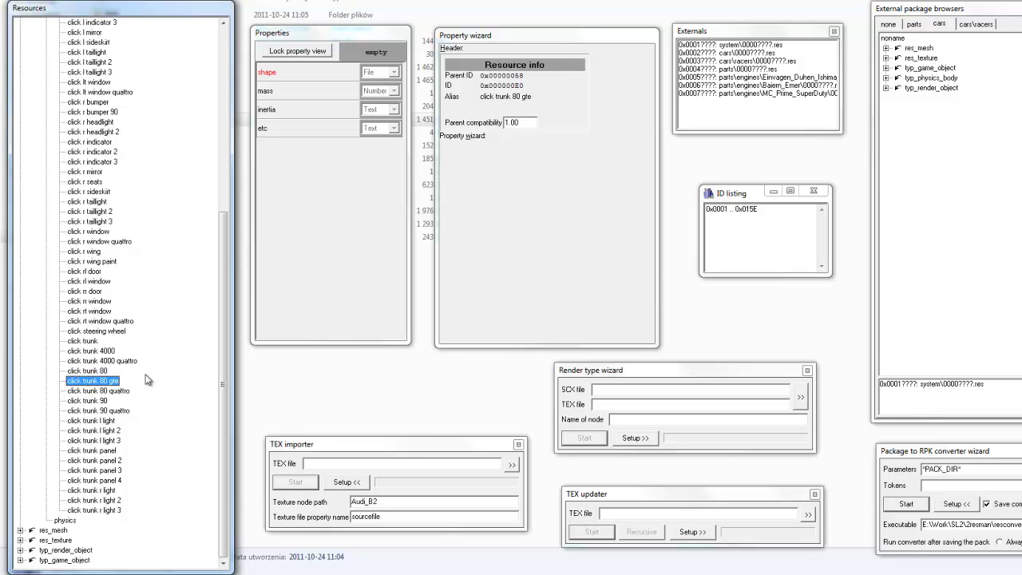
Collapse the click branch, inspect the physics entry, and collapse Audi_B2 under typ_physics_body
{"action": "left_click_drag", "start_coordinate": [219, 315], "coordinate": [225, 110]}
{"action": "left_click", "coordinate": [45, 53]}
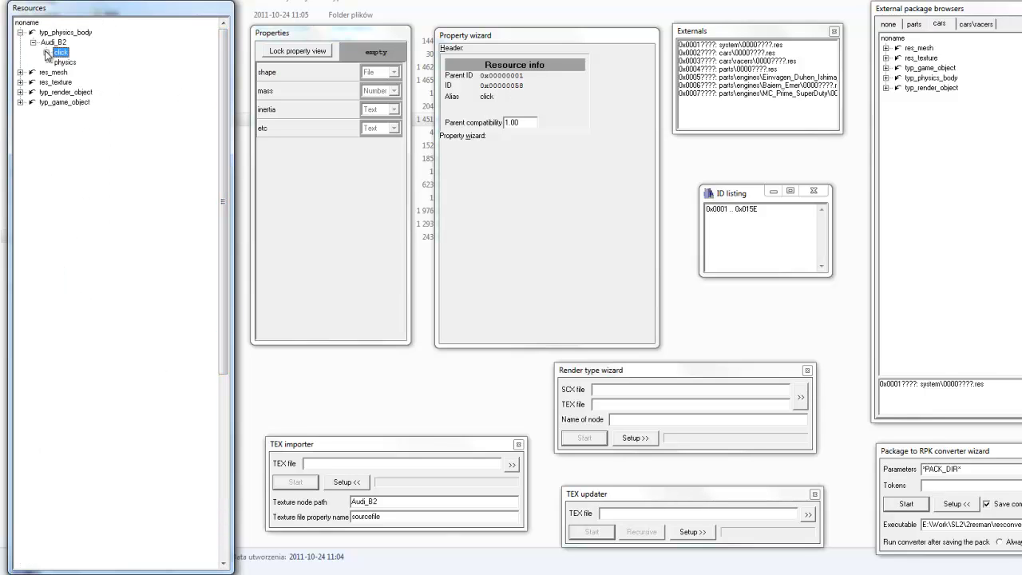
{"action": "left_click", "coordinate": [62, 63]}
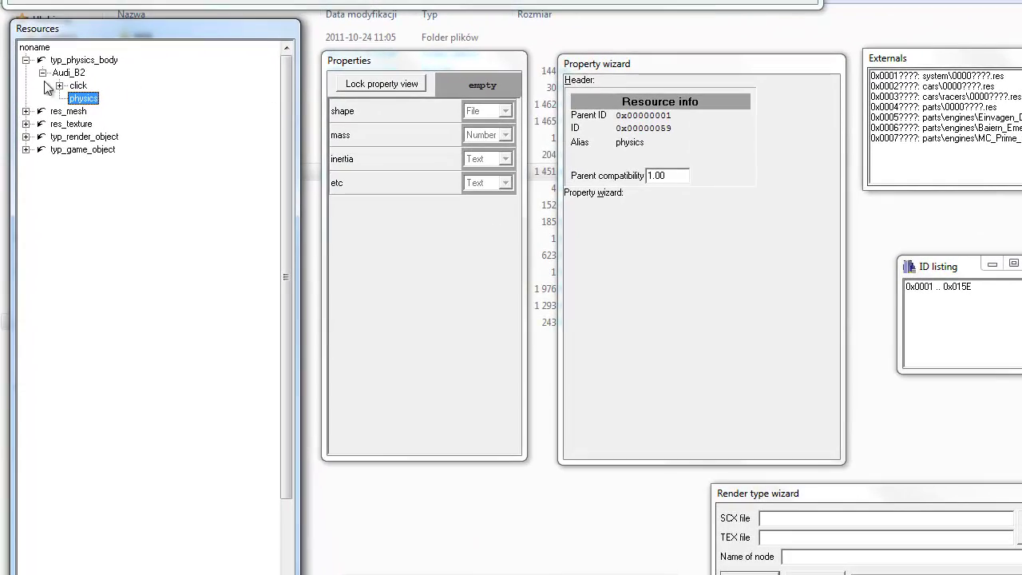
{"action": "left_click", "coordinate": [41, 70]}
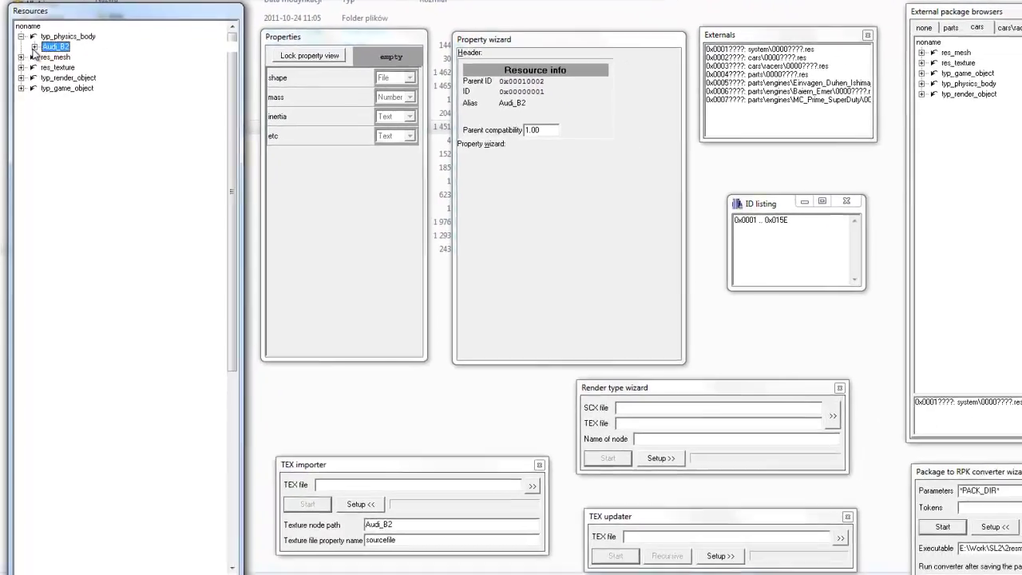
Expand res_mesh and its Audi_B2 branch, and inspect mesh entries such as 80_chassis, f_bumper_gte and lt_window_quattro
{"action": "left_click", "coordinate": [25, 107]}
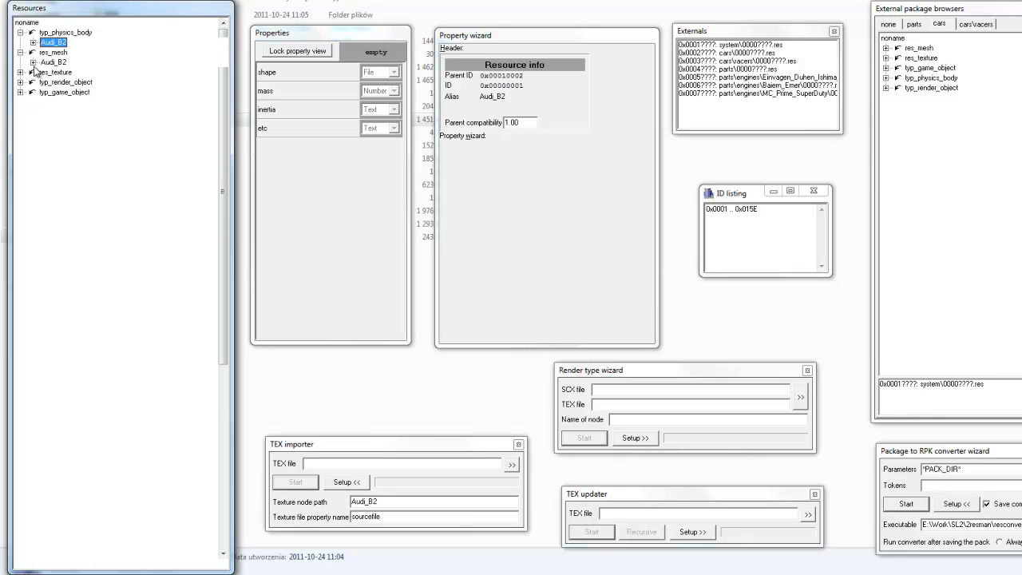
{"action": "left_click", "coordinate": [33, 63]}
{"action": "left_click", "coordinate": [62, 72]}
{"action": "left_click", "coordinate": [72, 122]}
{"action": "scroll", "coordinate": [74, 127], "scroll_direction": "down", "scroll_amount": 3}
{"action": "left_click", "coordinate": [80, 171]}
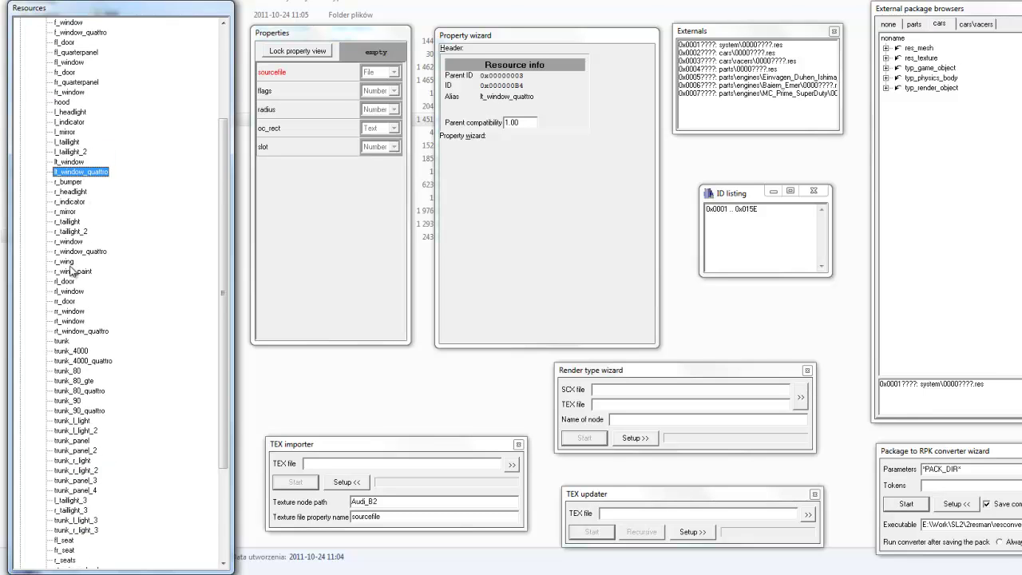
Inspect further Audi_B2 meshes, including r_wing, fl_seat, trunk_panel_3 and rr_door, and collapse res_mesh
{"action": "left_click", "coordinate": [69, 263]}
{"action": "scroll", "coordinate": [74, 295], "scroll_direction": "down", "scroll_amount": 4}
{"action": "left_click", "coordinate": [78, 312]}
{"action": "scroll", "coordinate": [80, 315], "scroll_direction": "down", "scroll_amount": 1}
{"action": "left_click", "coordinate": [62, 400]}
{"action": "left_click", "coordinate": [79, 344]}
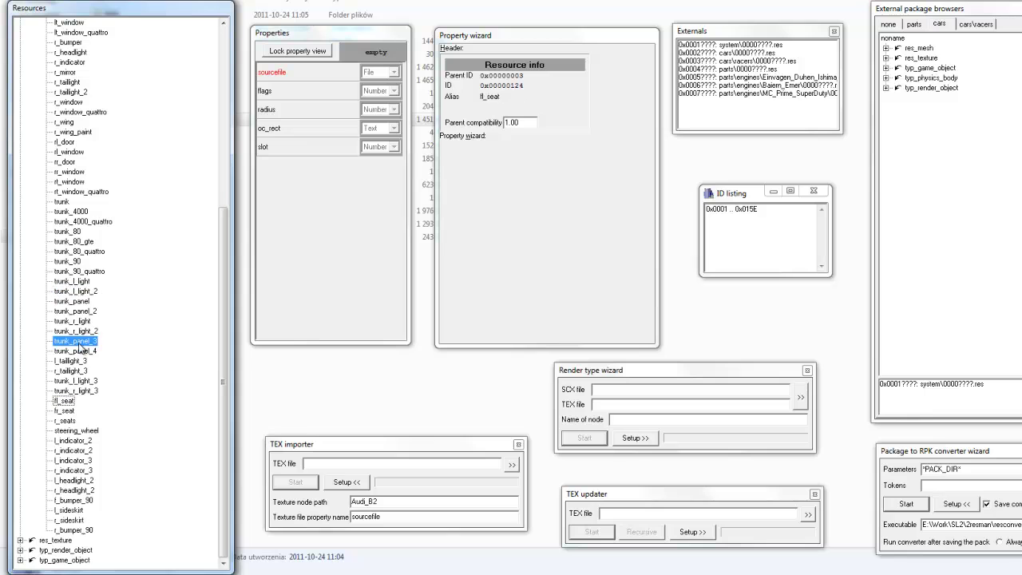
{"action": "left_click", "coordinate": [76, 211]}
{"action": "left_click", "coordinate": [75, 162]}
{"action": "scroll", "coordinate": [119, 215], "scroll_direction": "up", "scroll_amount": 9}
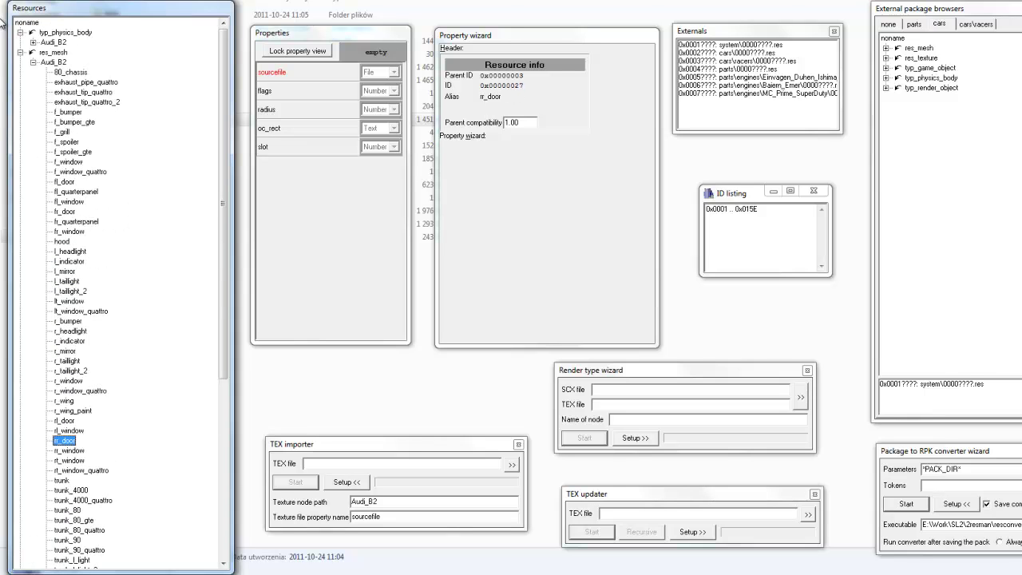
{"action": "left_click", "coordinate": [20, 52]}
Expand Audi_B2 under res_texture, inspect textures such as 80_chassis_int.dds, audi_windows.dds and 80_quarterpanel_int.dds, and collapse it
{"action": "left_click", "coordinate": [22, 61]}
{"action": "left_click", "coordinate": [32, 72]}
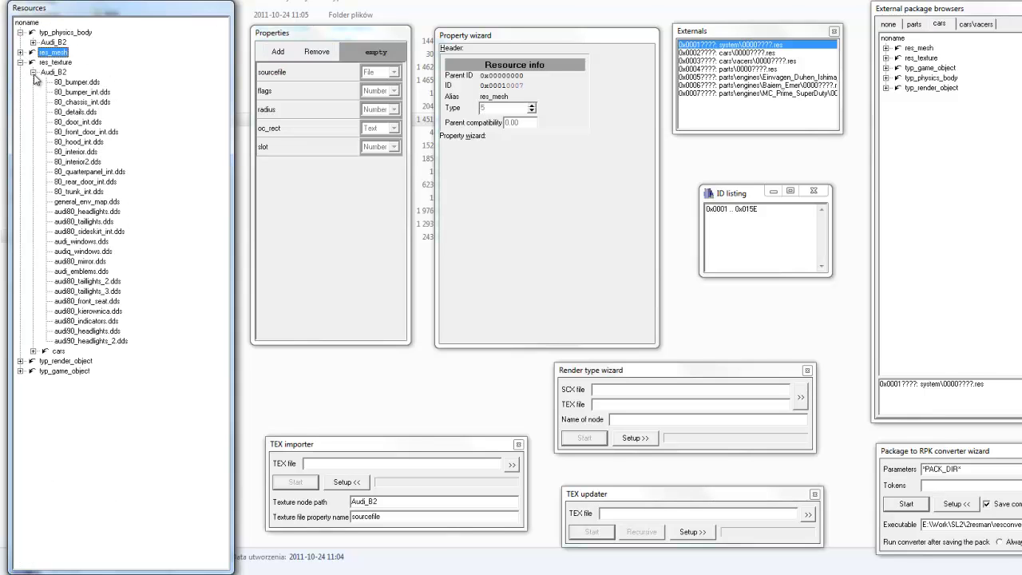
{"action": "left_click", "coordinate": [95, 103]}
{"action": "left_click", "coordinate": [78, 243]}
{"action": "left_click", "coordinate": [85, 173]}
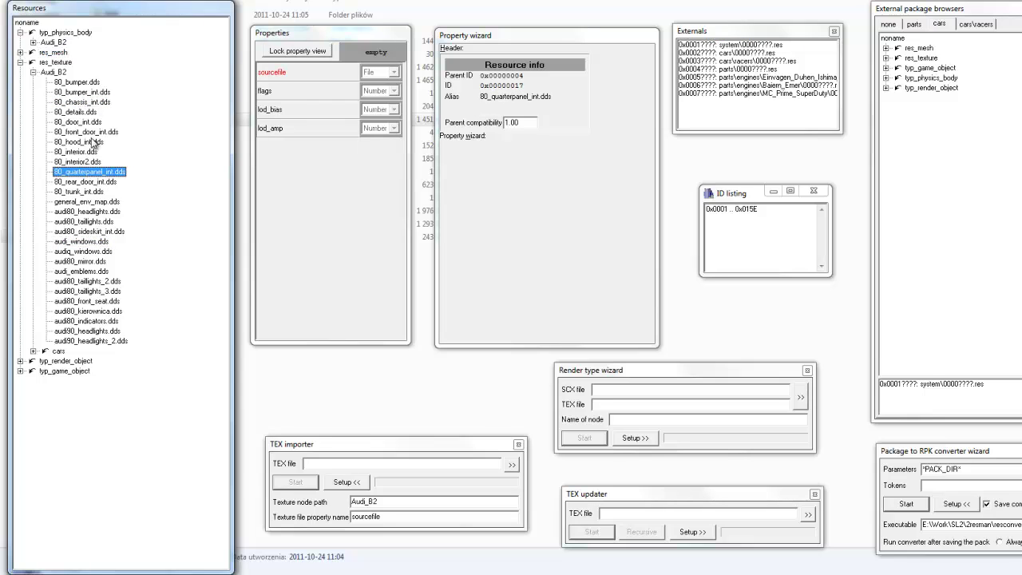
{"action": "left_click", "coordinate": [92, 141]}
{"action": "left_click", "coordinate": [33, 72]}
Expand the cars branch under res_texture, inspect the default color white and running_gear_exhaust references, and collapse res_texture
{"action": "left_click", "coordinate": [33, 82]}
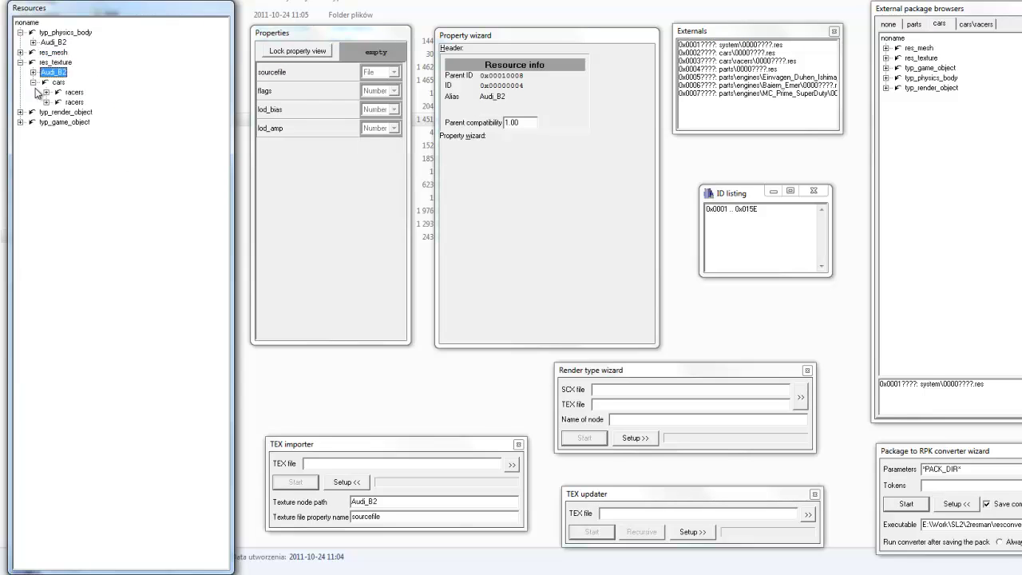
{"action": "left_click", "coordinate": [46, 101]}
{"action": "left_click", "coordinate": [46, 92]}
{"action": "left_click", "coordinate": [58, 103]}
{"action": "left_click", "coordinate": [112, 112]}
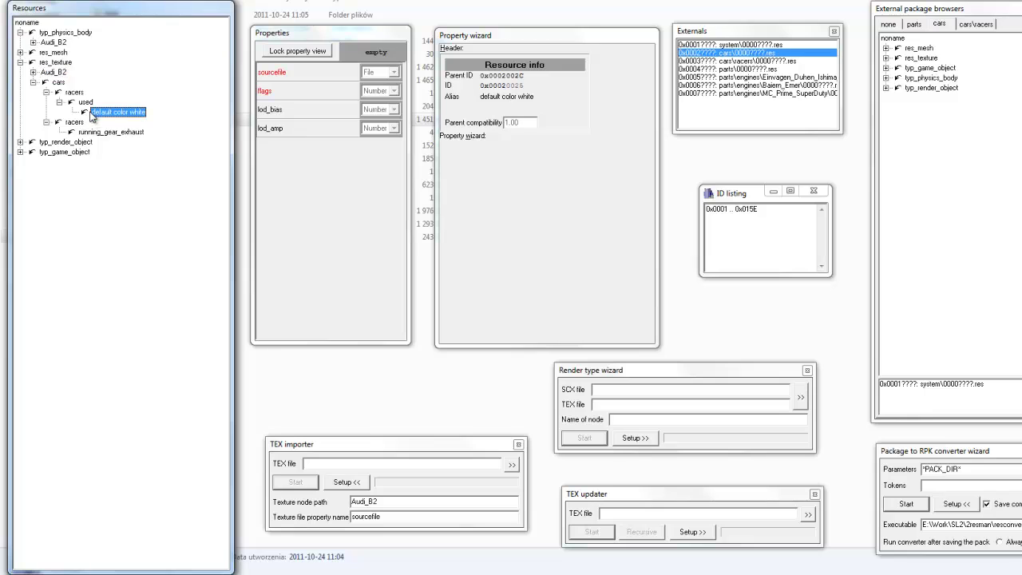
{"action": "left_click", "coordinate": [139, 132]}
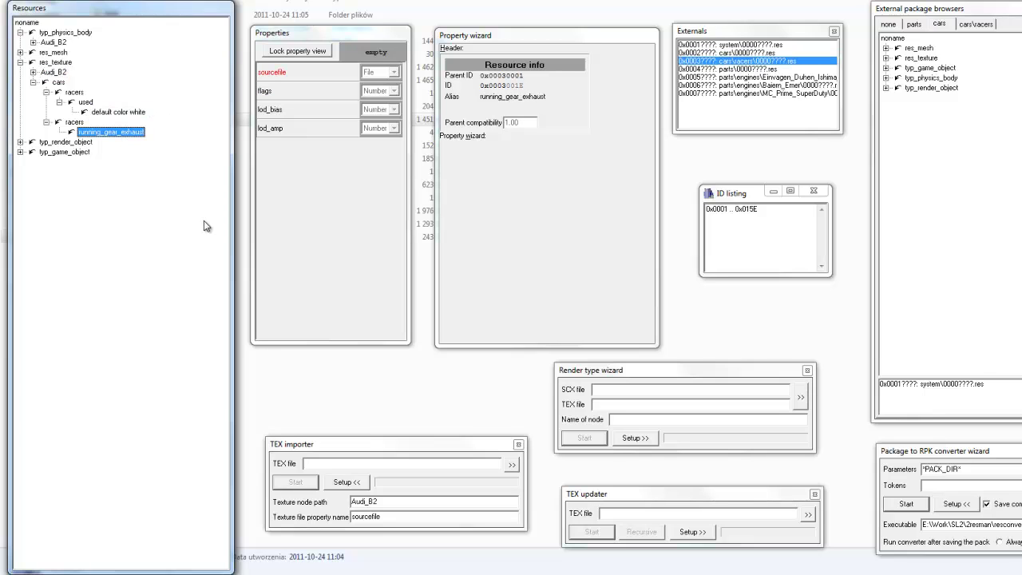
{"action": "left_click", "coordinate": [20, 61]}
Expand Audi_B2 under typ_render_object and inspect render entries such as f_spoiler, hood and rt_window
{"action": "left_click", "coordinate": [20, 72]}
{"action": "left_click", "coordinate": [32, 83]}
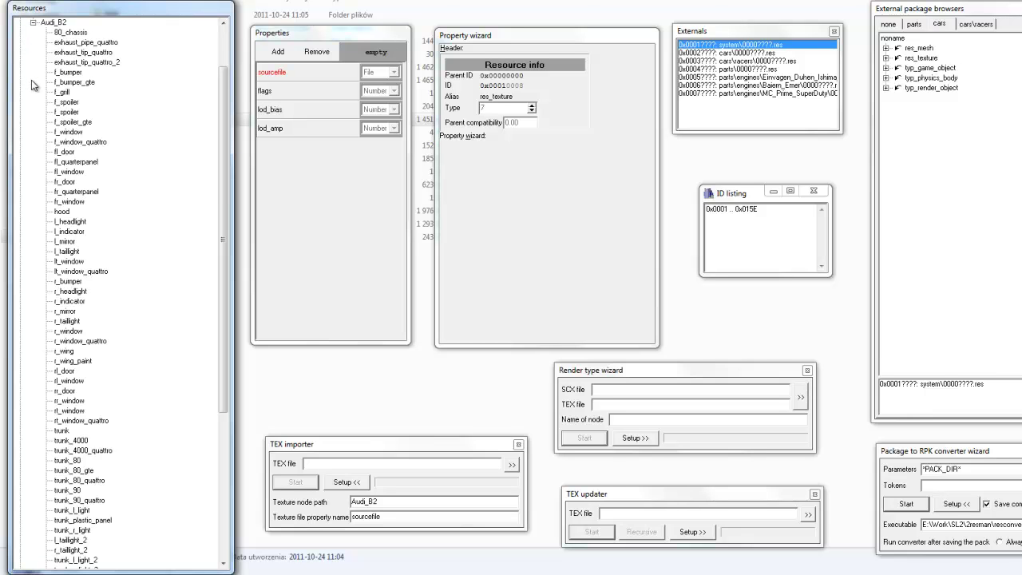
{"action": "left_click", "coordinate": [88, 112]}
{"action": "left_click", "coordinate": [76, 212]}
{"action": "left_click", "coordinate": [61, 270]}
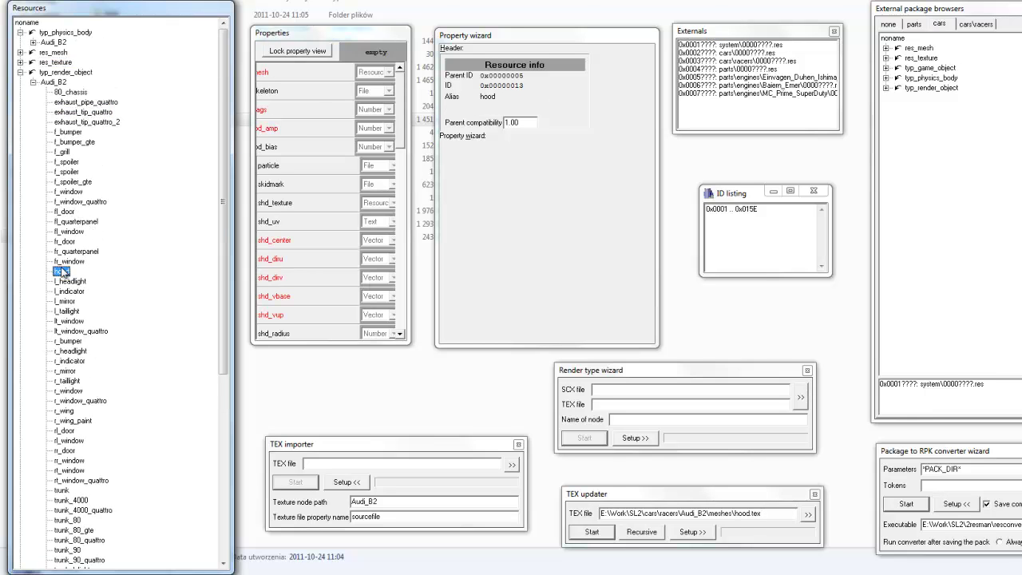
{"action": "scroll", "coordinate": [62, 272], "scroll_direction": "down", "scroll_amount": 4}
{"action": "left_click", "coordinate": [65, 282]}
{"action": "scroll", "coordinate": [66, 283], "scroll_direction": "down", "scroll_amount": 4}
{"action": "left_click", "coordinate": [69, 231]}
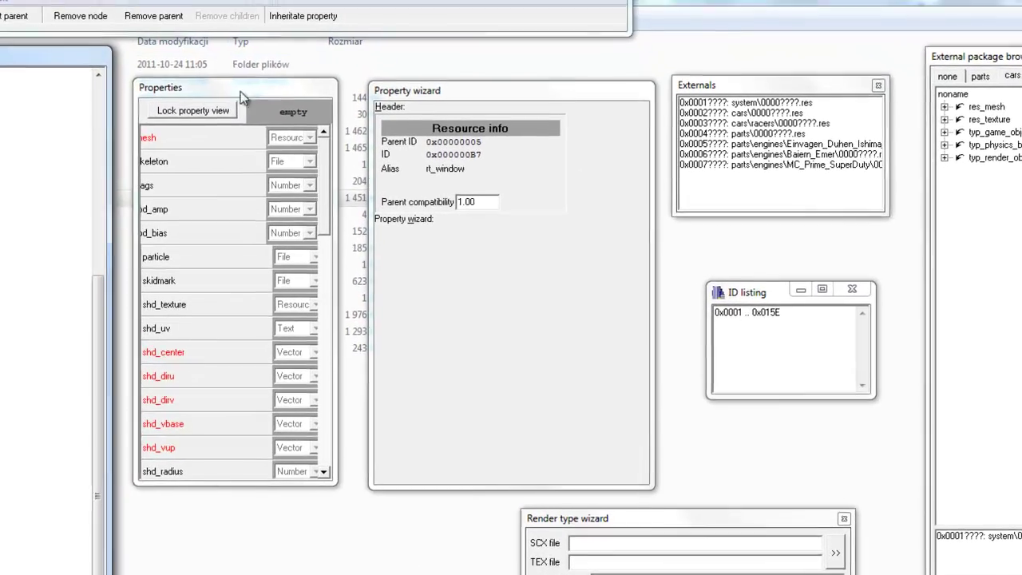
Shift the Properties window slightly, show rt_window's mesh property in the Property wizard, and highlight the resource and mesh IDs
{"action": "left_click_drag", "start_coordinate": [336, 35], "coordinate": [342, 32]}
{"action": "left_click", "coordinate": [292, 71]}
{"action": "left_click", "coordinate": [551, 327]}
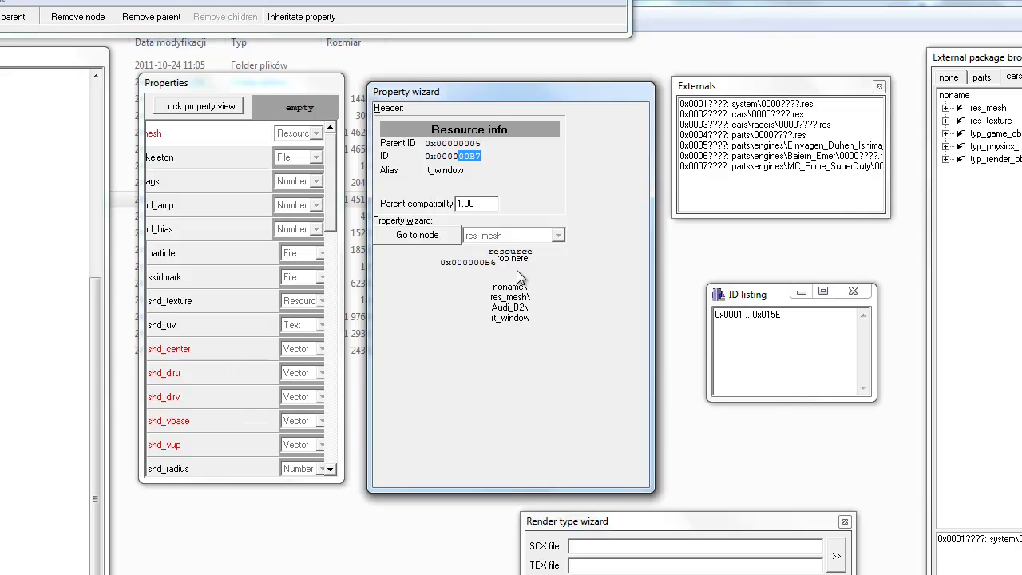
{"action": "left_click", "coordinate": [575, 287]}
{"action": "left_click_drag", "start_coordinate": [464, 156], "coordinate": [495, 155]}
{"action": "left_click", "coordinate": [486, 262]}
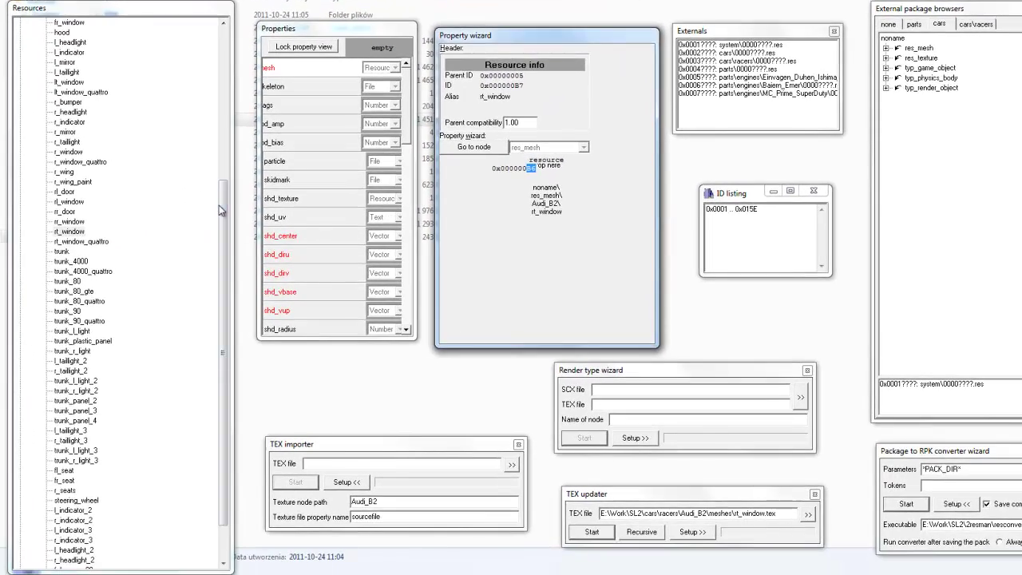
Collapse Audi_B2 and typ_render_object, and expand typ_game_object to reveal its cars, racers and parts branches
{"action": "left_click_drag", "start_coordinate": [96, 311], "coordinate": [98, 116]}
{"action": "left_click", "coordinate": [32, 83]}
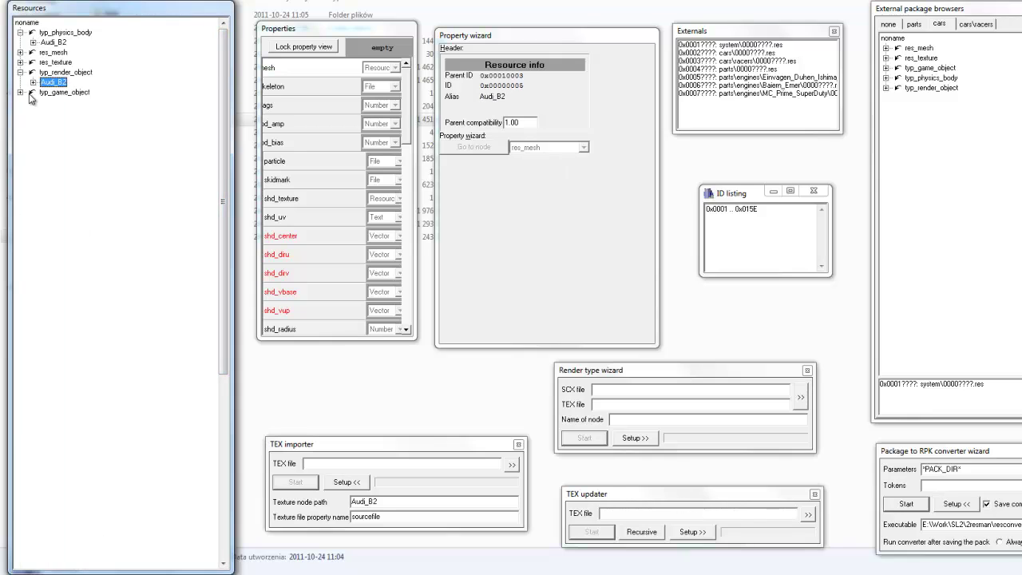
{"action": "left_click", "coordinate": [19, 72]}
{"action": "left_click", "coordinate": [20, 82]}
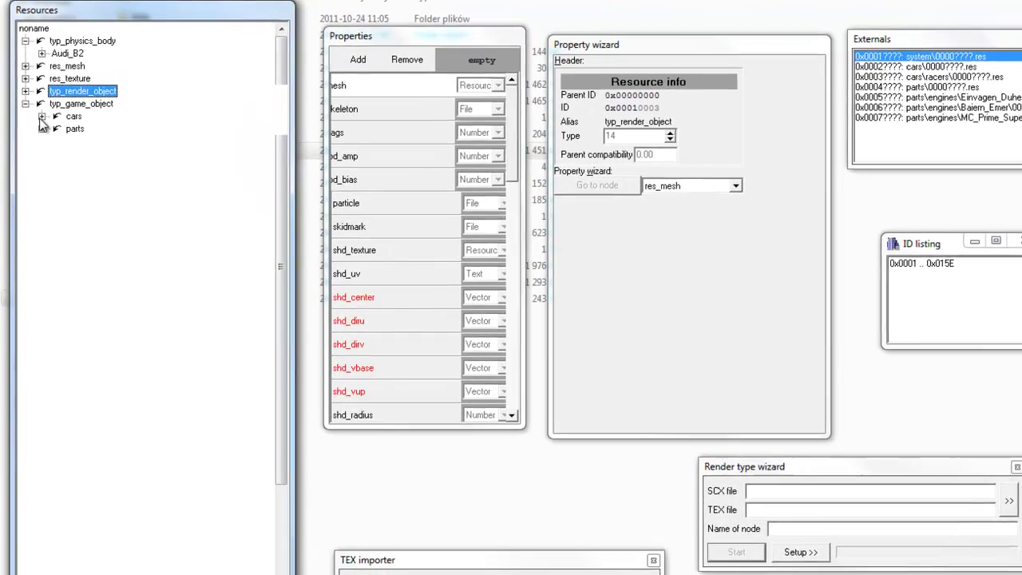
{"action": "left_click", "coordinate": [42, 116]}
{"action": "left_click", "coordinate": [41, 142]}
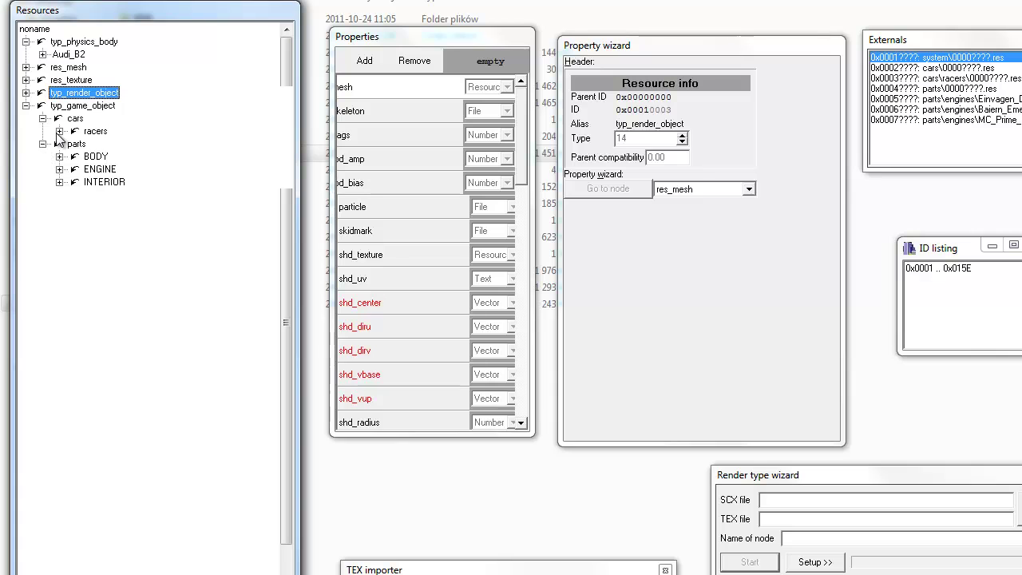
{"action": "left_click", "coordinate": [59, 131]}
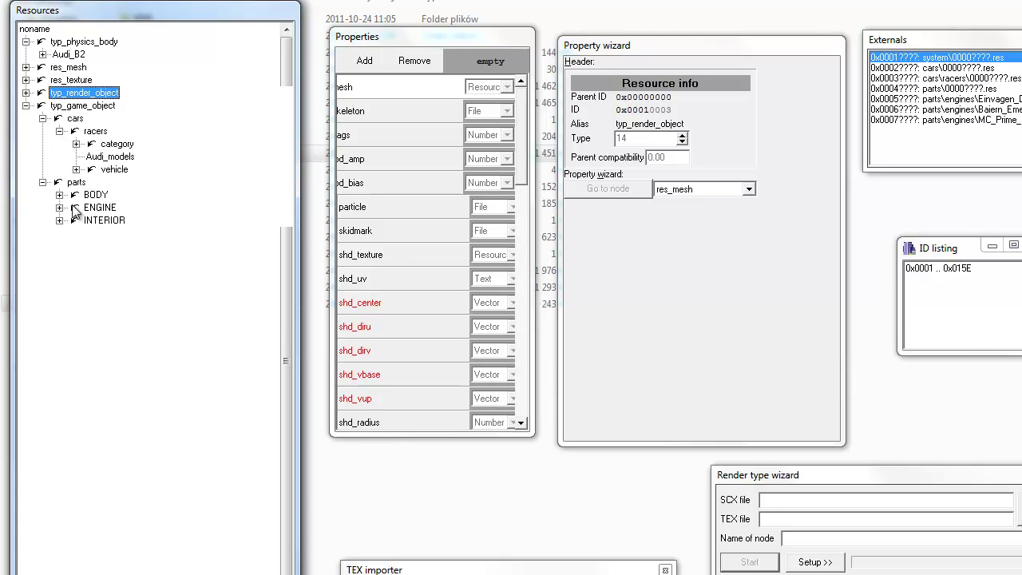
Expand category under racers and inspect Audi_90's native and script properties, highlighting the native config path
{"action": "left_click", "coordinate": [116, 144]}
{"action": "left_click", "coordinate": [76, 144]}
{"action": "left_click", "coordinate": [132, 170]}
{"action": "left_click", "coordinate": [122, 222]}
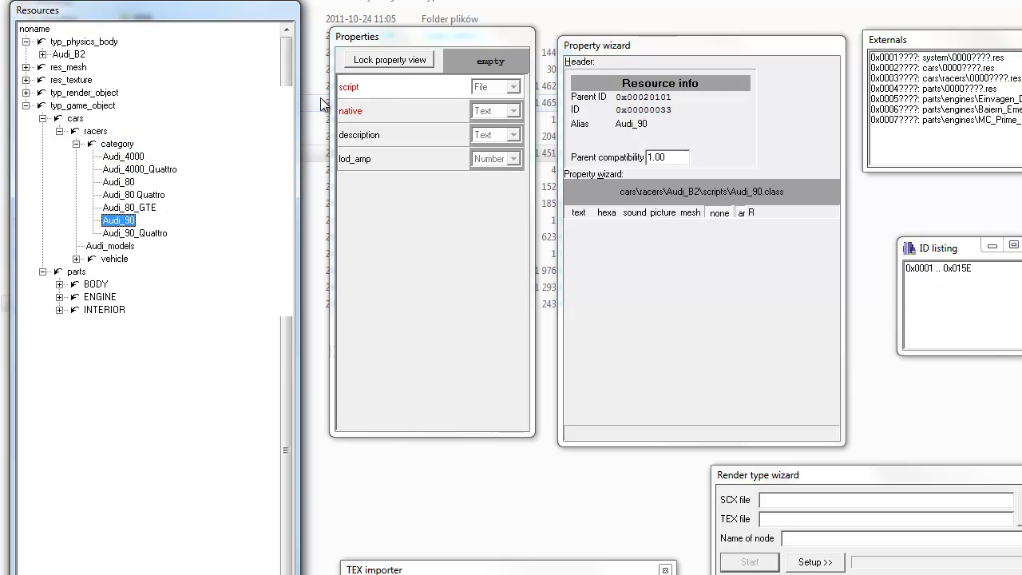
{"action": "left_click", "coordinate": [377, 116]}
{"action": "left_click_drag", "start_coordinate": [765, 187], "coordinate": [567, 187]}
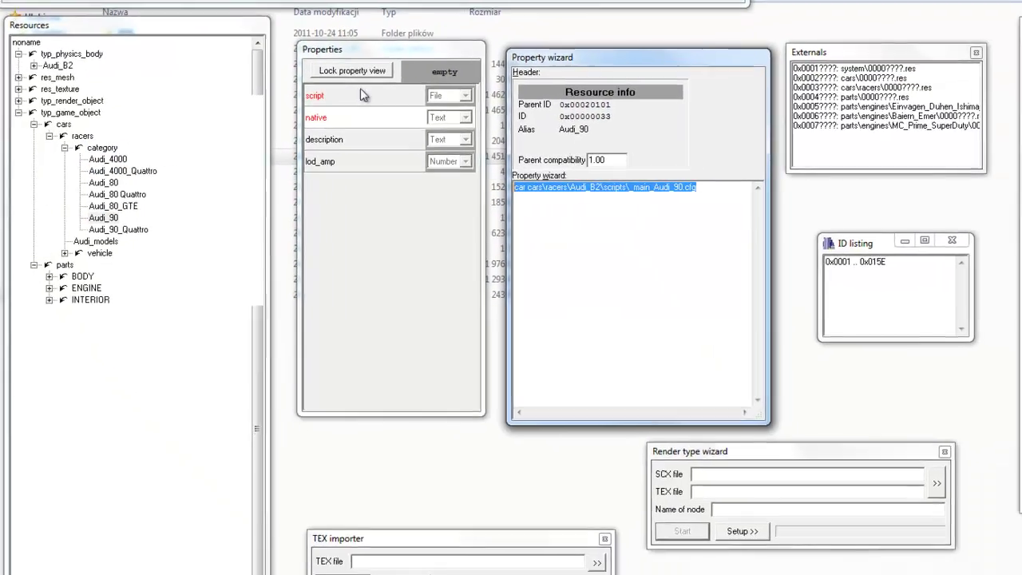
{"action": "left_click", "coordinate": [402, 88]}
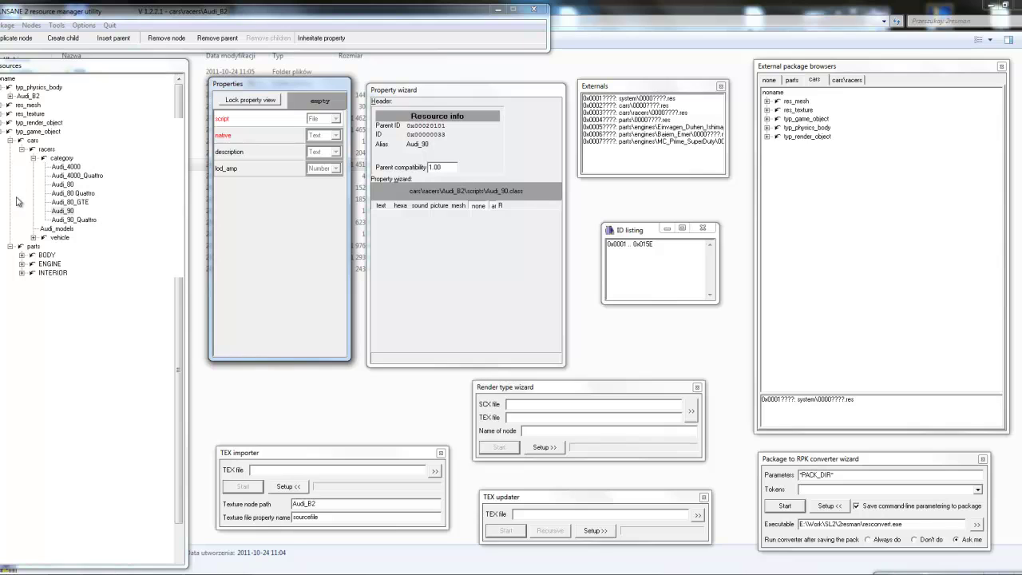
Collapse category, expand vehicle to inspect Audi_VT's script reference, and collapse racers
{"action": "left_click", "coordinate": [32, 158]}
{"action": "left_click", "coordinate": [33, 175]}
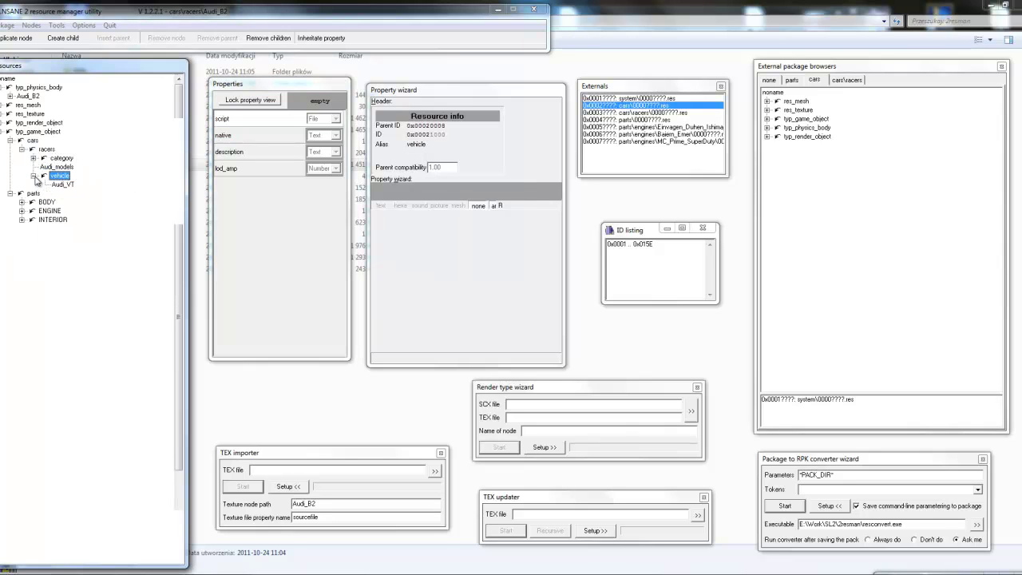
{"action": "left_click", "coordinate": [63, 185]}
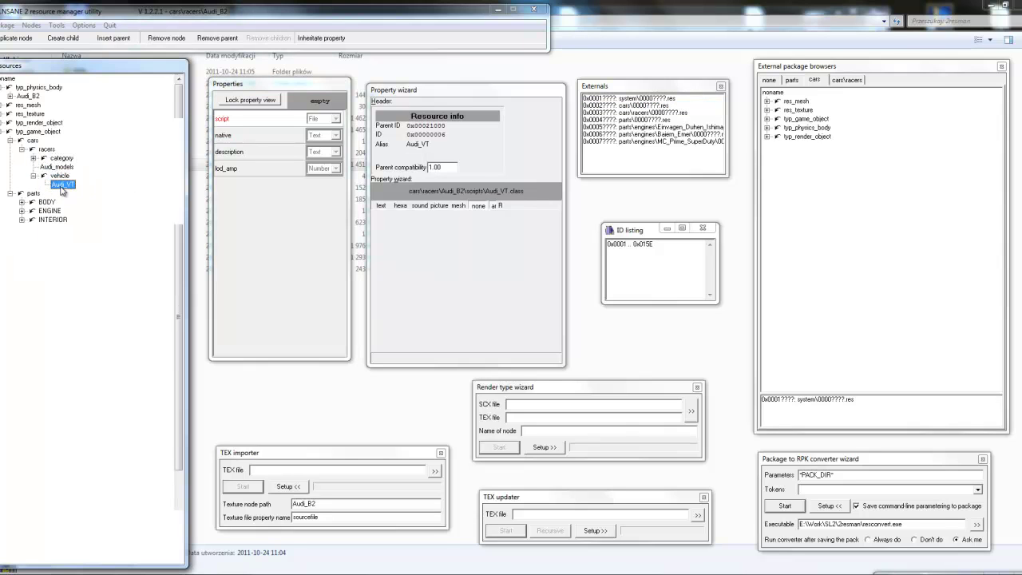
{"action": "left_click", "coordinate": [513, 198]}
{"action": "left_click", "coordinate": [710, 130]}
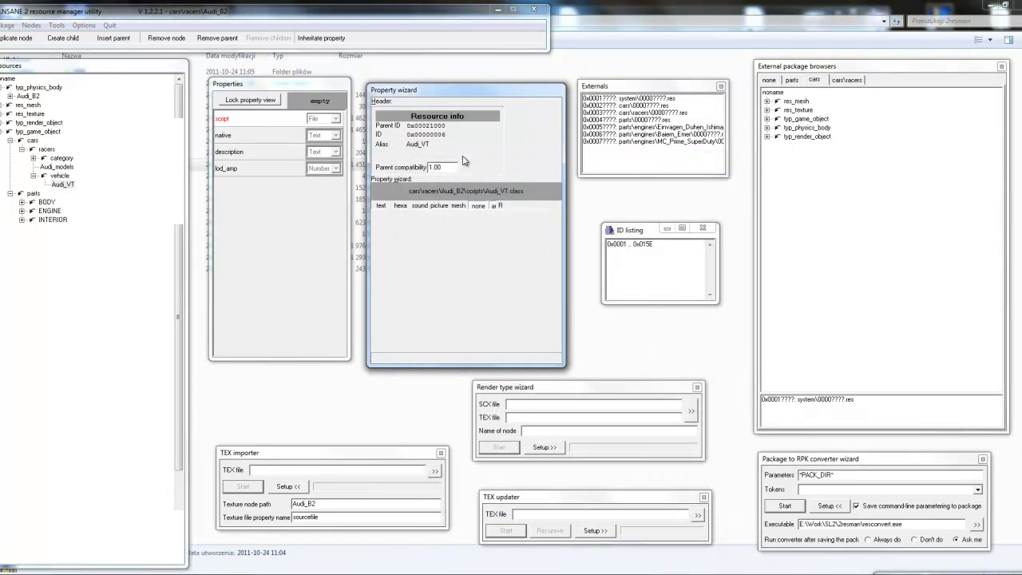
{"action": "left_click", "coordinate": [22, 151]}
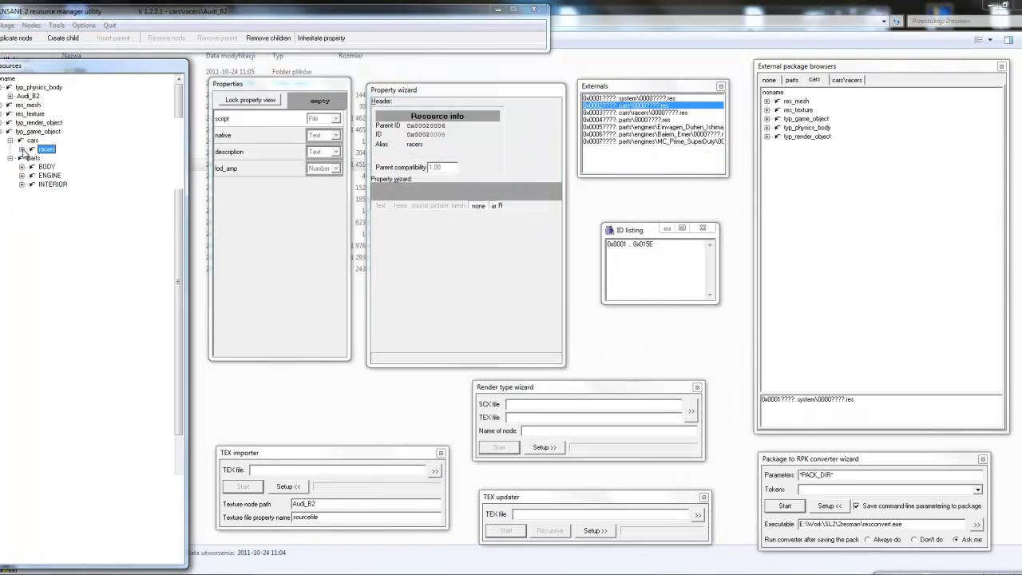
Expand BODY, ENGINE and the Audi_B2 body panels, inspect parts such as f_bumper, r_mirror and trunk 90, and collapse Audi_B2
{"action": "left_click", "coordinate": [22, 167]}
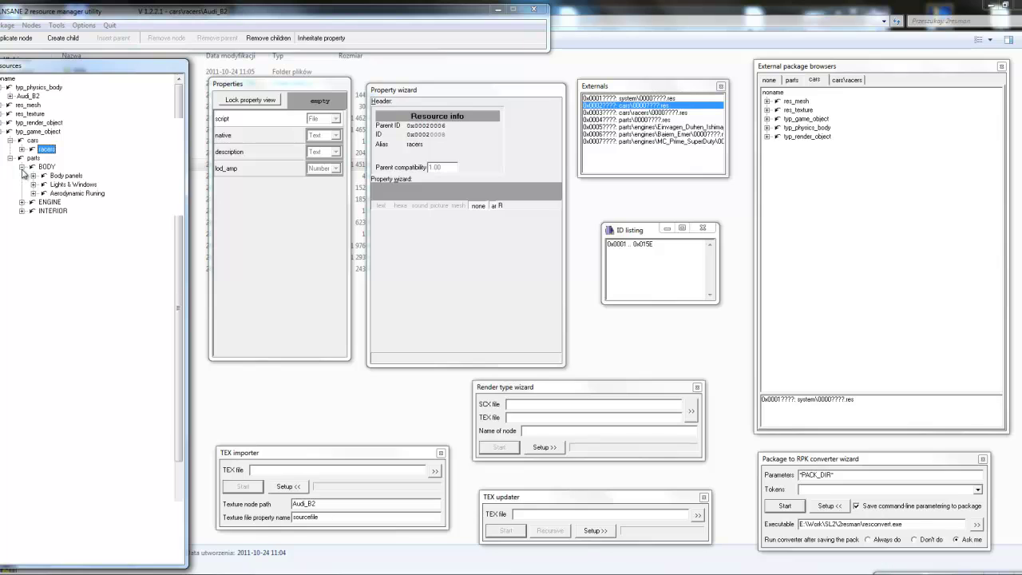
{"action": "left_click", "coordinate": [33, 175]}
{"action": "left_click", "coordinate": [21, 211]}
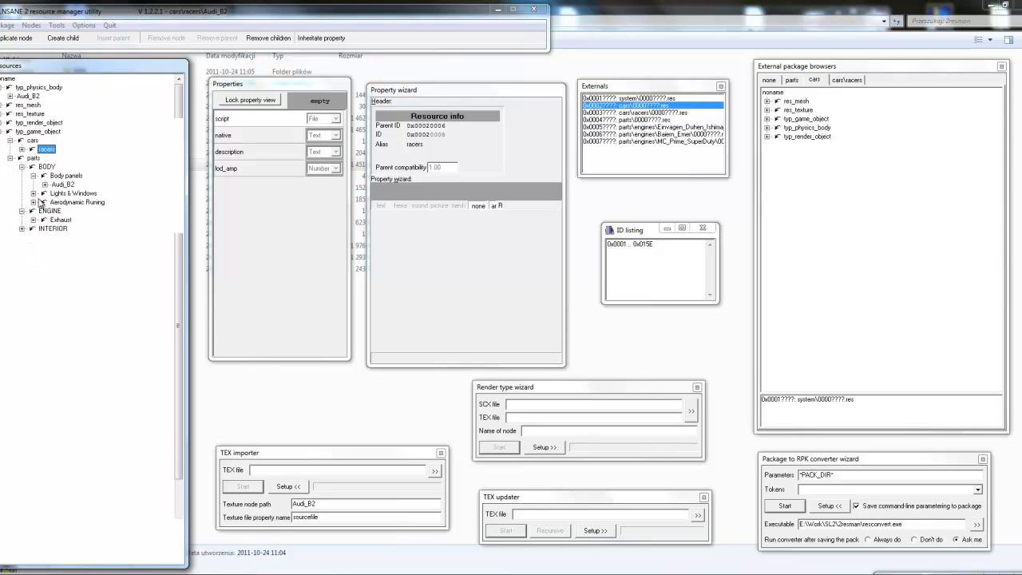
{"action": "left_click", "coordinate": [46, 184]}
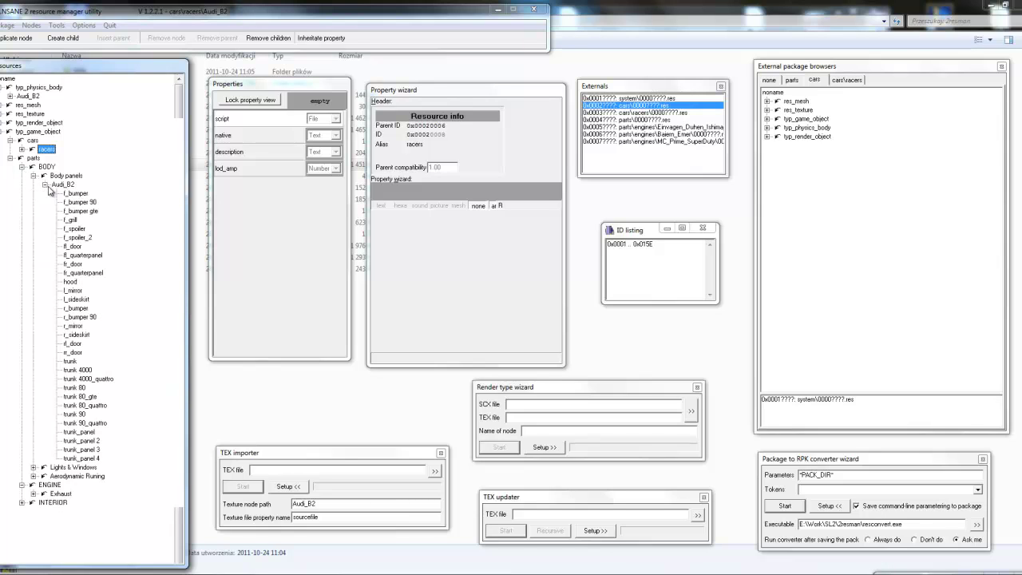
{"action": "left_click", "coordinate": [77, 194]}
{"action": "left_click", "coordinate": [74, 265]}
{"action": "left_click", "coordinate": [76, 326]}
{"action": "left_click", "coordinate": [75, 413]}
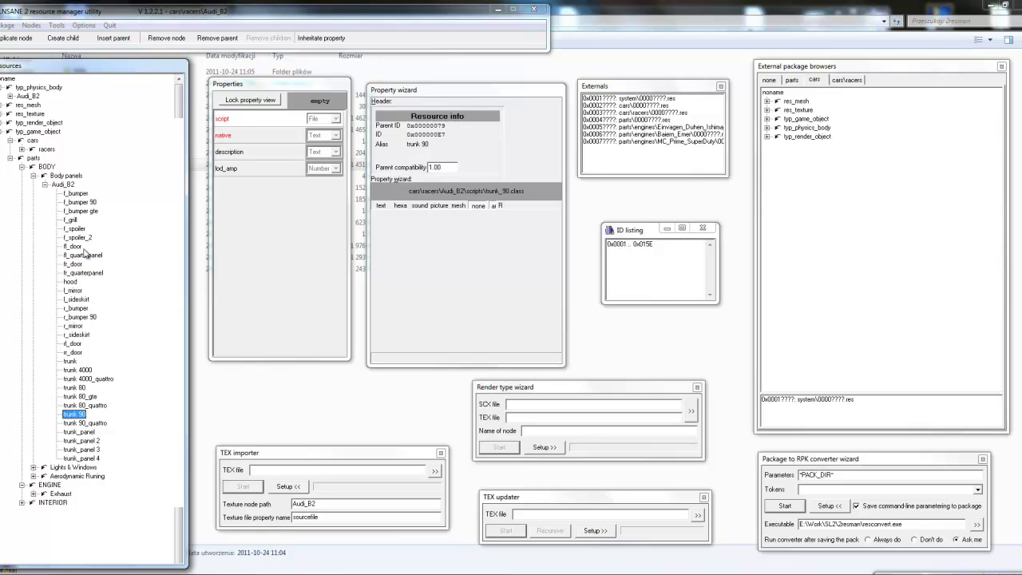
{"action": "left_click", "coordinate": [45, 185]}
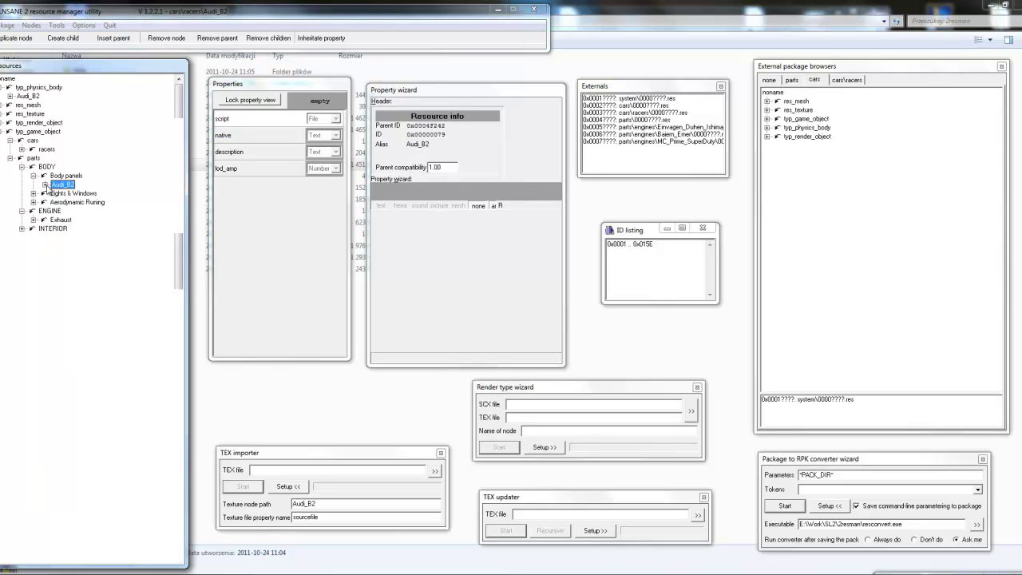
Expand Audi_B2 under Lights & Windows, inspect the Headlights, Indicators, Taillights and Windows groups, and collapse the branch
{"action": "left_click", "coordinate": [34, 194]}
{"action": "left_click", "coordinate": [45, 202]}
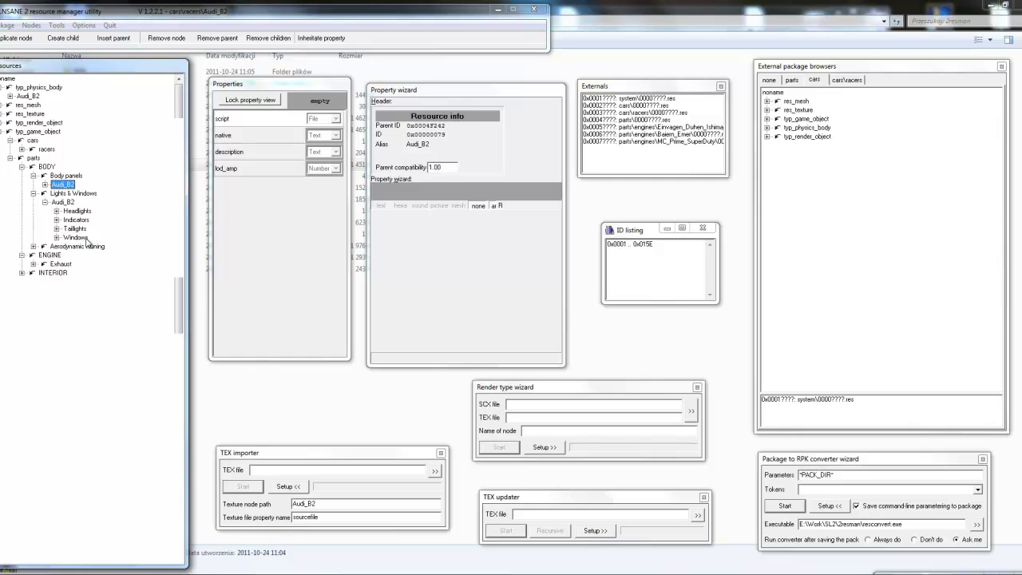
{"action": "left_click", "coordinate": [82, 212]}
{"action": "left_click", "coordinate": [82, 220]}
{"action": "left_click", "coordinate": [85, 213]}
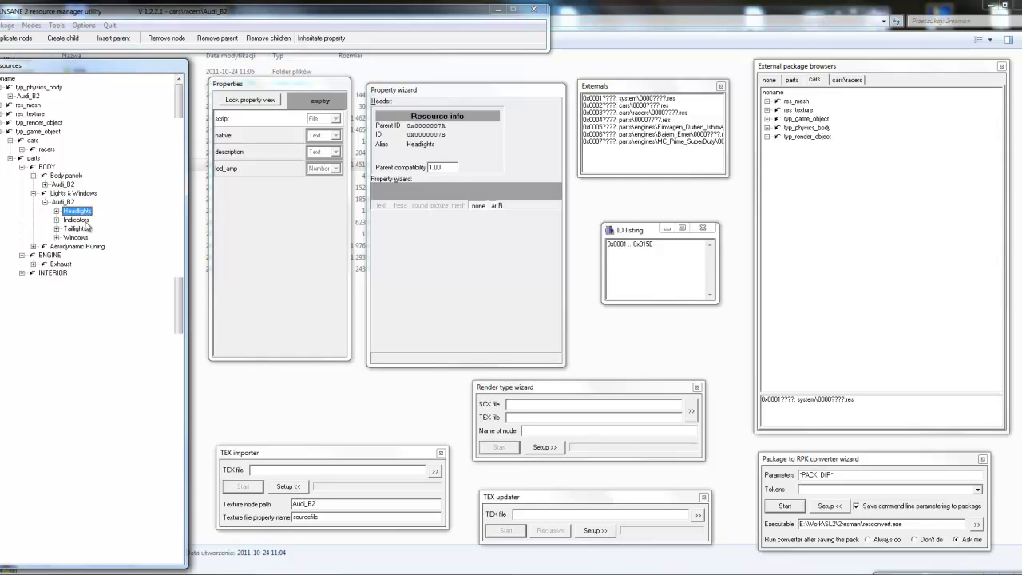
{"action": "left_click", "coordinate": [83, 221]}
{"action": "left_click", "coordinate": [84, 229]}
{"action": "left_click", "coordinate": [79, 238]}
{"action": "left_click", "coordinate": [57, 237]}
{"action": "left_click", "coordinate": [57, 238]}
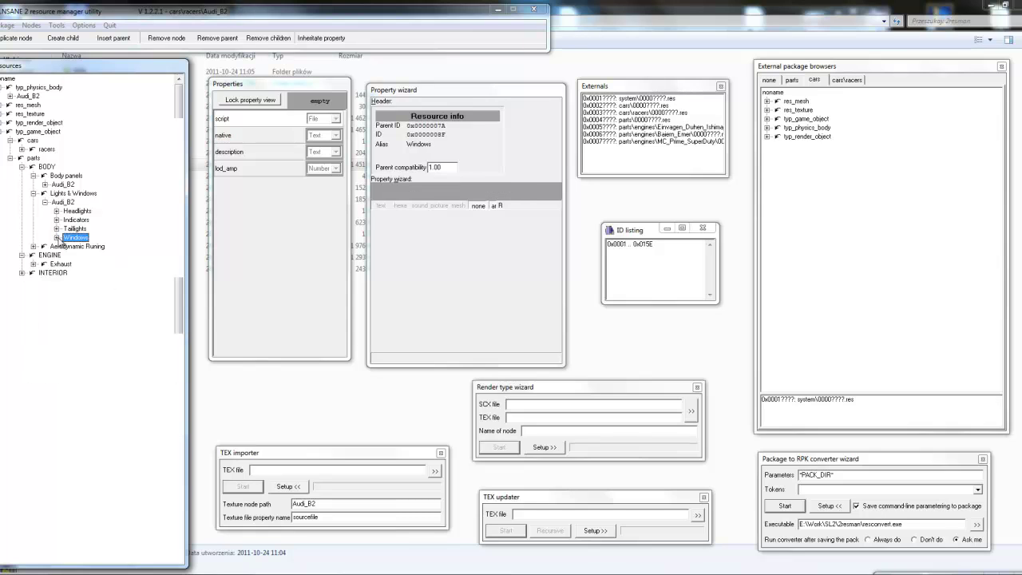
{"action": "left_click", "coordinate": [45, 202]}
{"action": "left_click", "coordinate": [45, 203]}
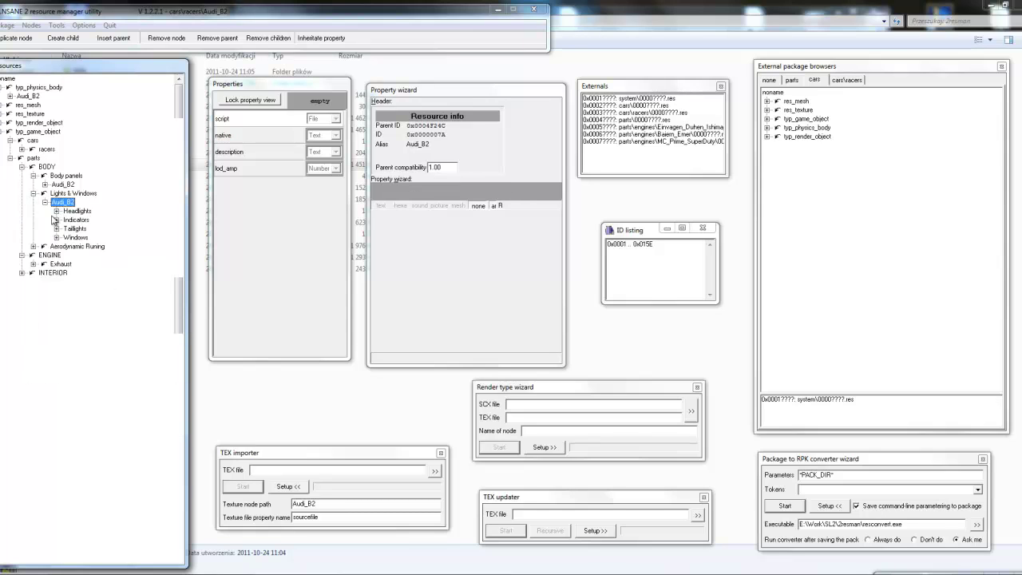
{"action": "left_click", "coordinate": [33, 193]}
Check the aerodynamic branch's Audi_B2 node, collapse it, and expand Exhaust and pipes under ENGINE to show the Audi_B2 exhaust parts
{"action": "left_click", "coordinate": [33, 202]}
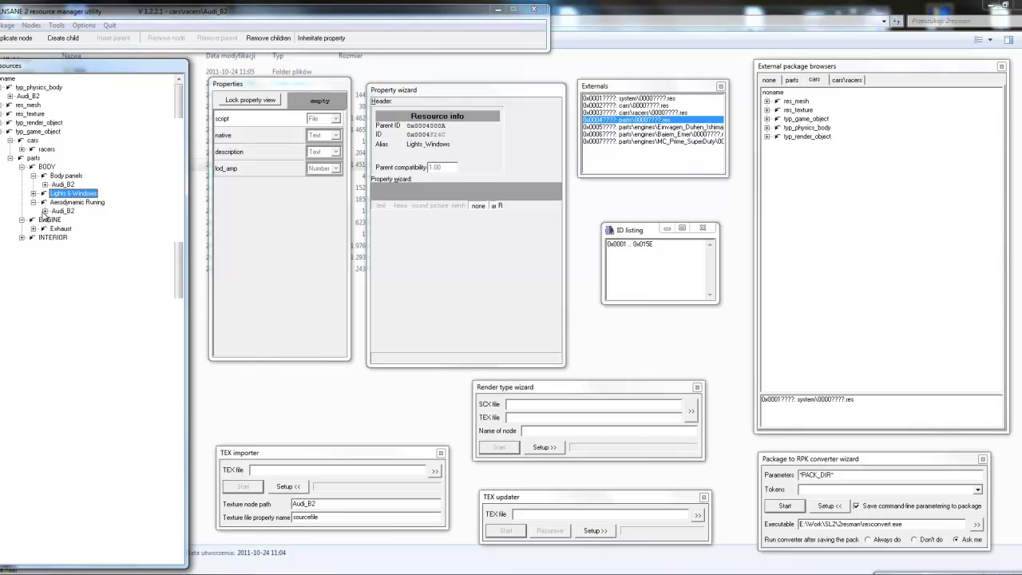
{"action": "left_click", "coordinate": [33, 202]}
{"action": "left_click", "coordinate": [33, 219]}
{"action": "left_click", "coordinate": [44, 228]}
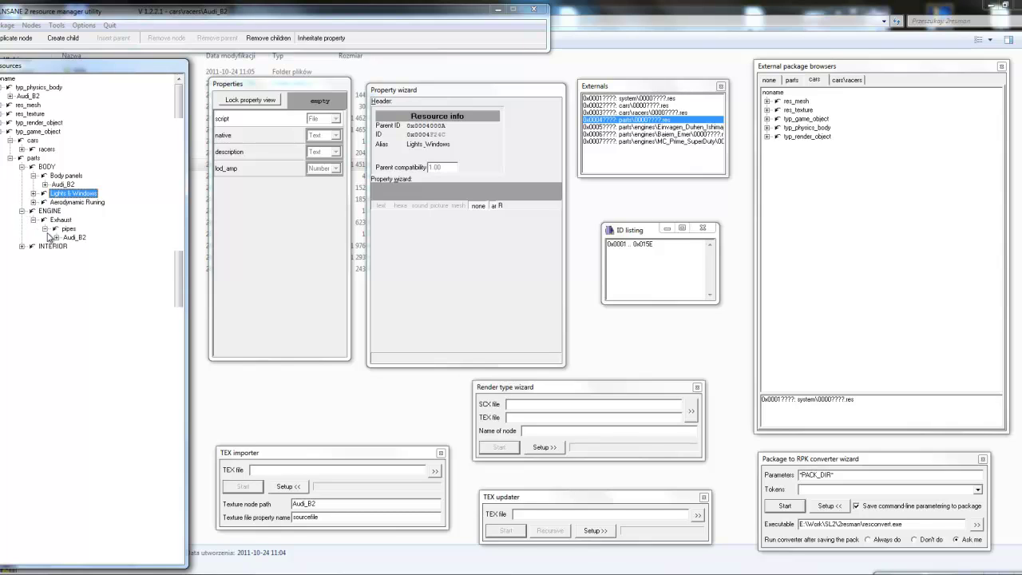
{"action": "left_click", "coordinate": [56, 237]}
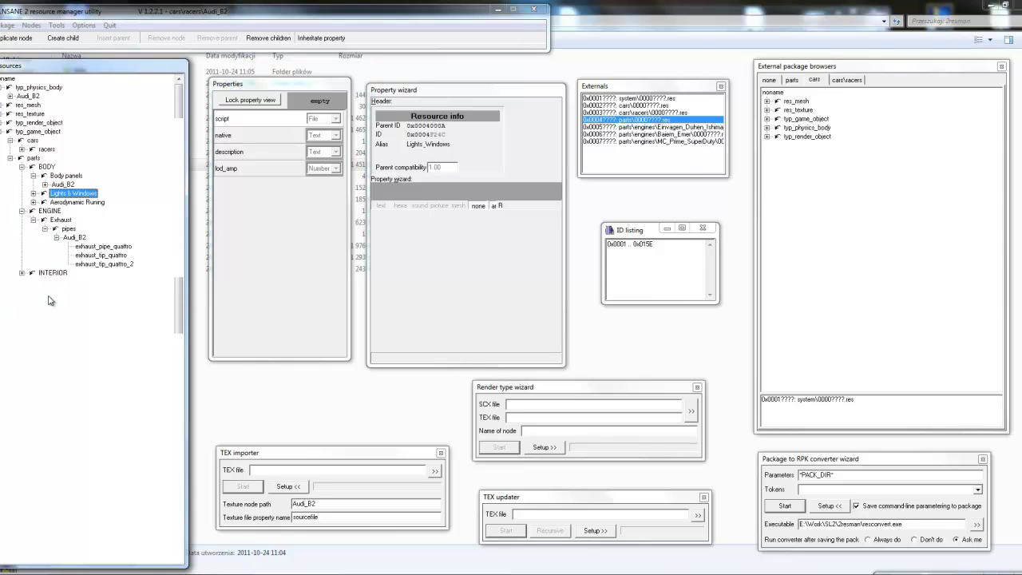
Expand INTERIOR with its Seats and Steering branches and inspect the fr_seat entry
{"action": "left_click", "coordinate": [22, 273]}
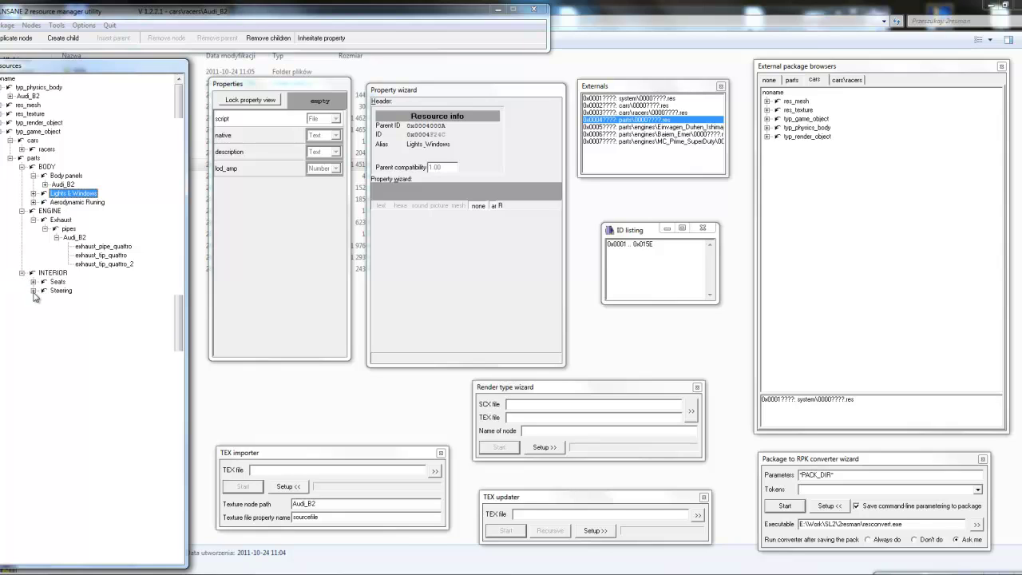
{"action": "left_click", "coordinate": [33, 291]}
{"action": "left_click", "coordinate": [32, 282]}
{"action": "left_click", "coordinate": [61, 300]}
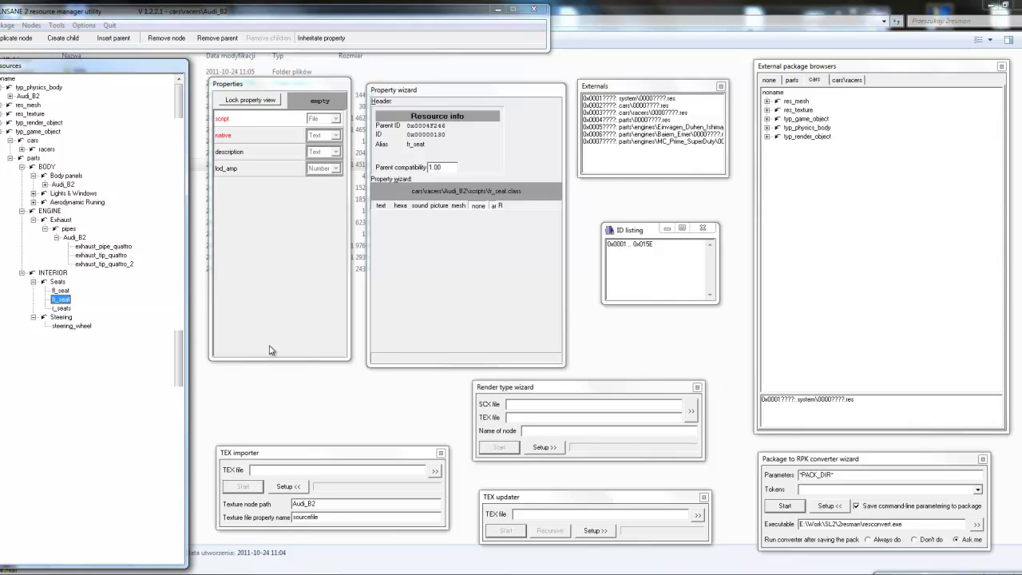
Reposition the Render type wizard, TEX updater and TEX importer windows slightly
{"action": "left_click", "coordinate": [592, 398]}
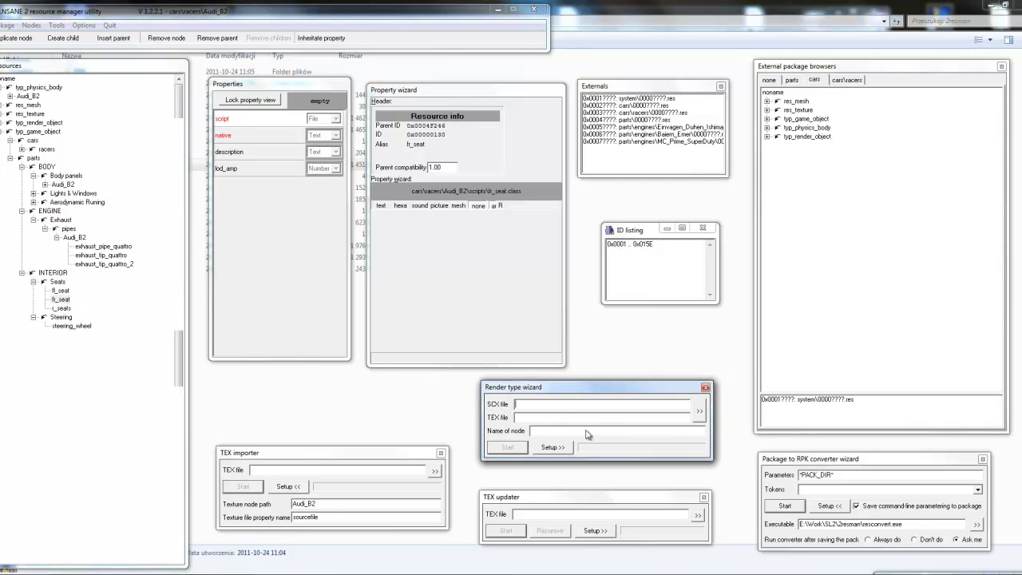
{"action": "left_click", "coordinate": [577, 499]}
{"action": "left_click", "coordinate": [355, 470]}
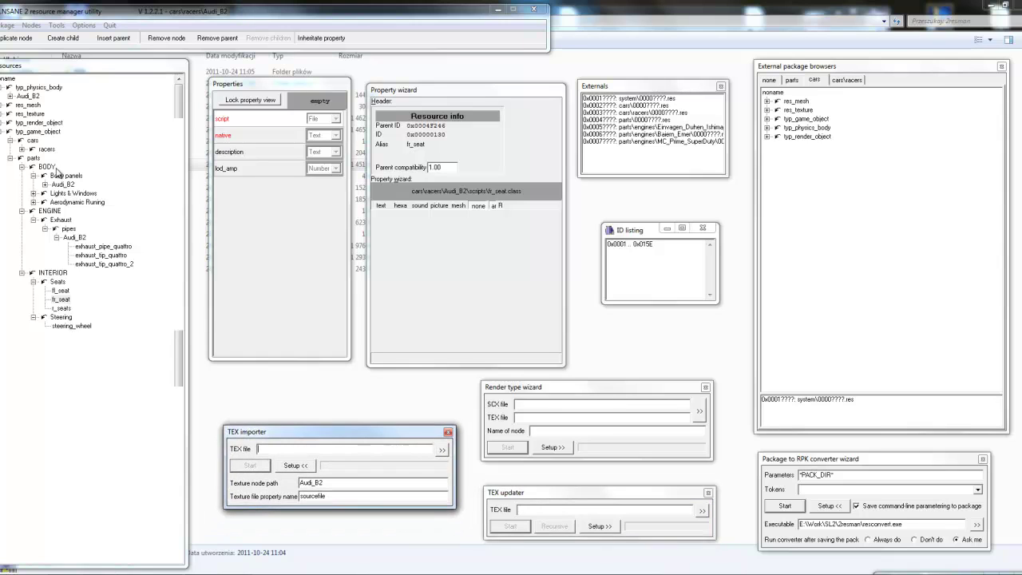
Collapse typ_physics_body and expand res_mesh to show the Audi_B2 mesh list
{"action": "left_click", "coordinate": [135, 186]}
{"action": "left_click", "coordinate": [1, 87]}
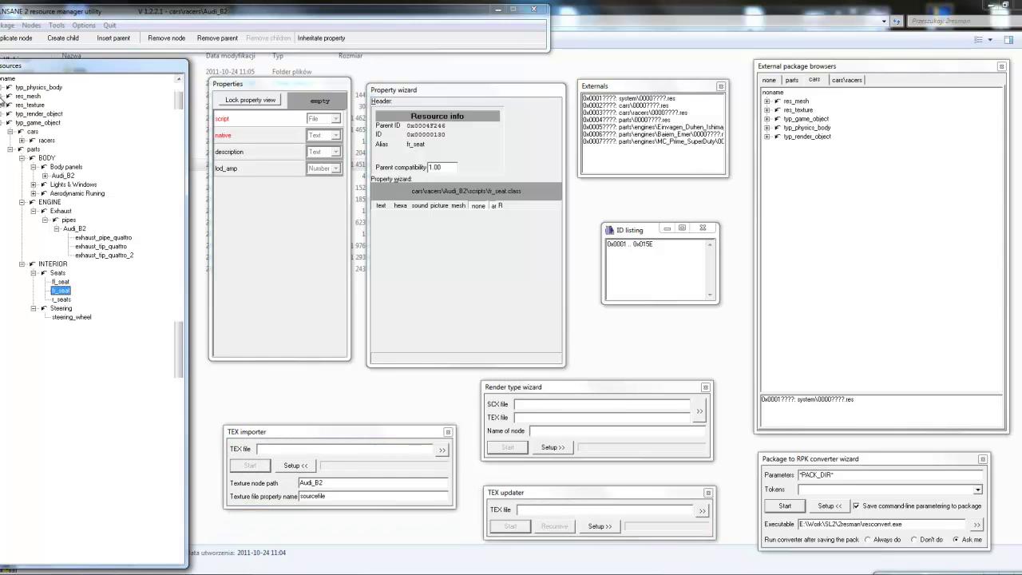
{"action": "left_click", "coordinate": [0, 96]}
{"action": "scroll", "coordinate": [133, 170], "scroll_direction": "up", "scroll_amount": 1}
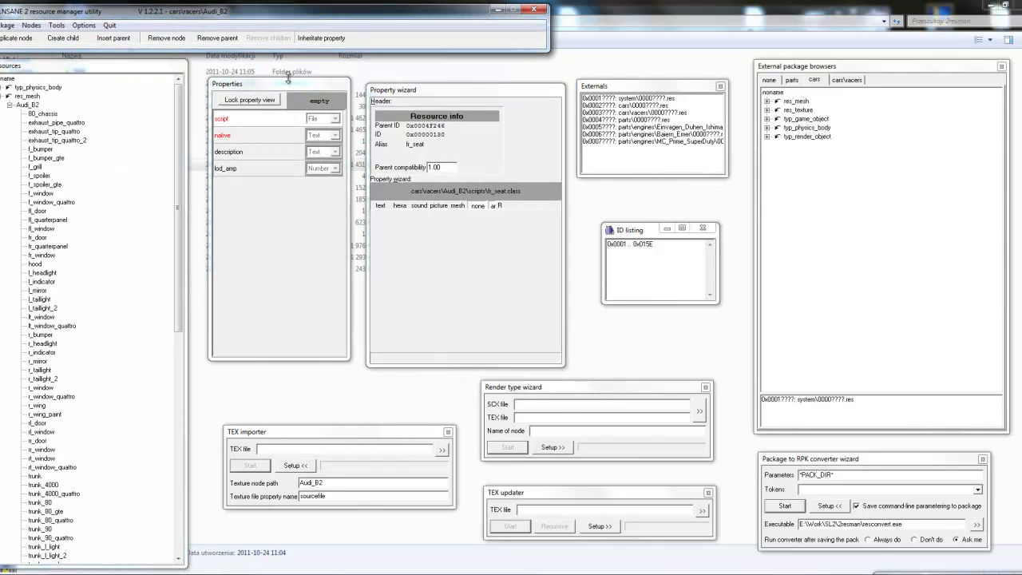
Reposition the Properties, Property wizard, Externals and ID listing windows slightly, and enlarge the ID listing window
{"action": "left_click_drag", "start_coordinate": [281, 84], "coordinate": [277, 85]}
{"action": "left_click_drag", "start_coordinate": [464, 92], "coordinate": [462, 88]}
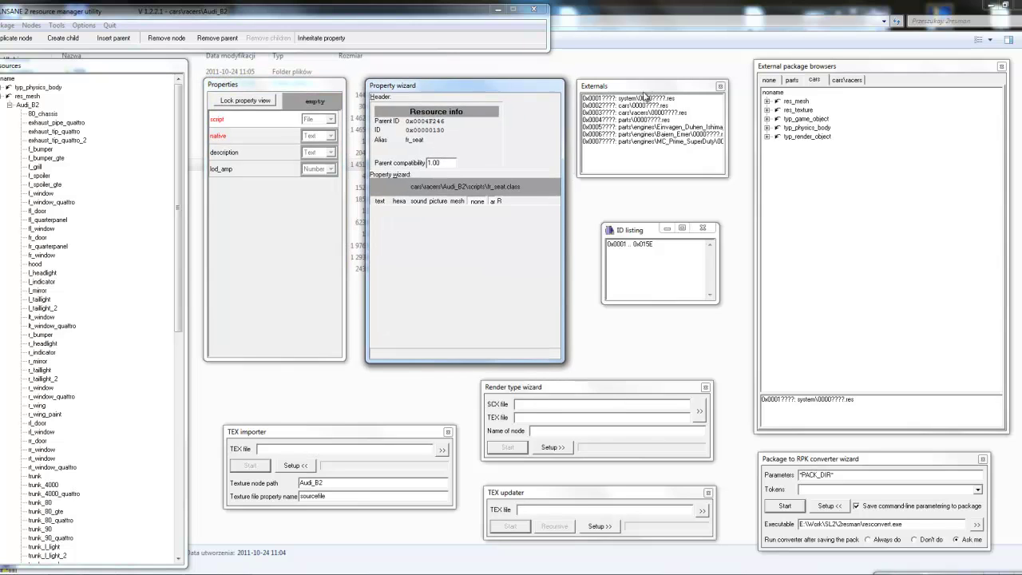
{"action": "left_click_drag", "start_coordinate": [646, 86], "coordinate": [652, 81]}
{"action": "left_click_drag", "start_coordinate": [652, 230], "coordinate": [641, 228]}
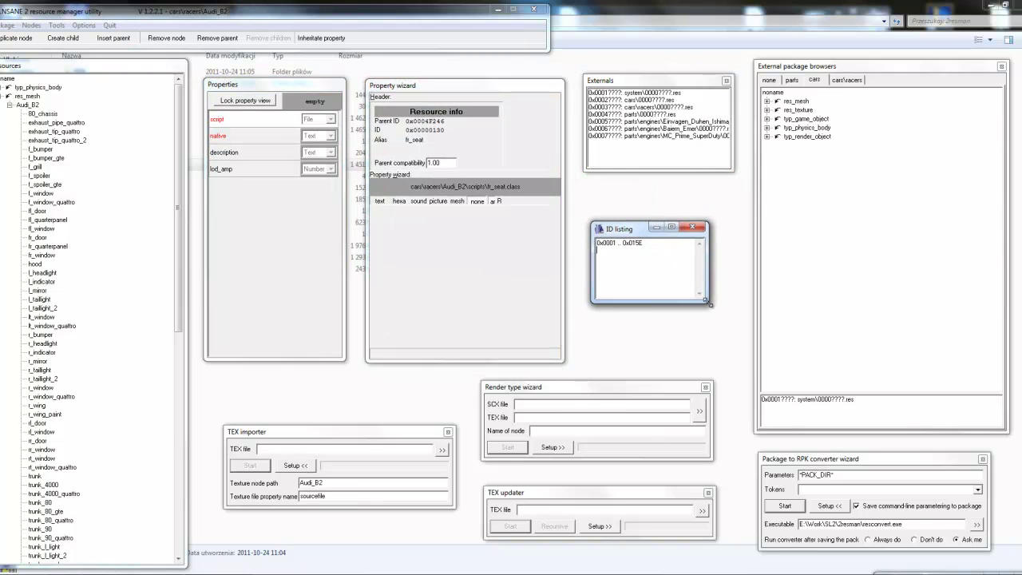
{"action": "left_click_drag", "start_coordinate": [708, 302], "coordinate": [734, 324]}
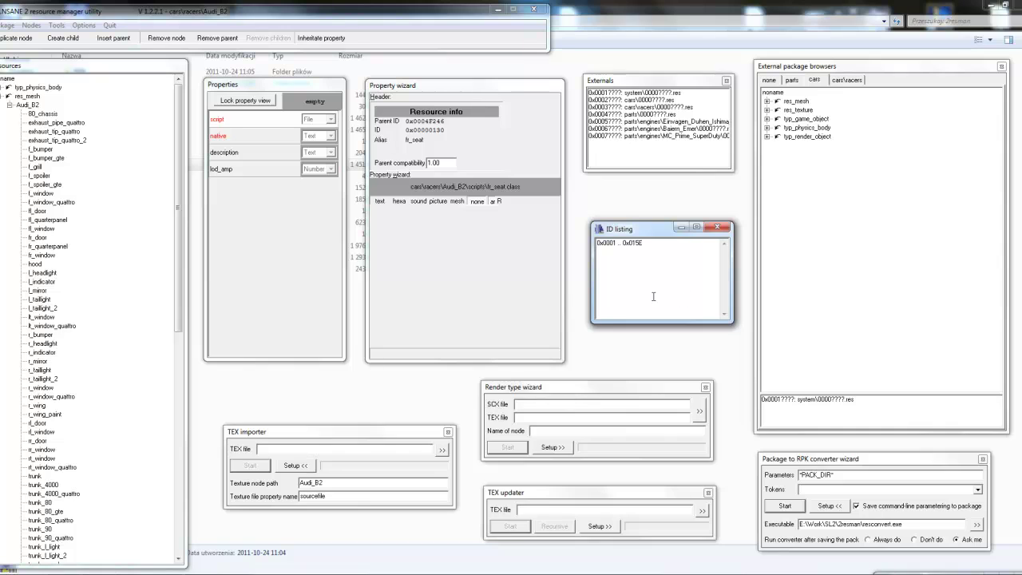
Close the resource manager without saving changes and dismiss the access violation error
{"action": "left_click", "coordinate": [538, 12]}
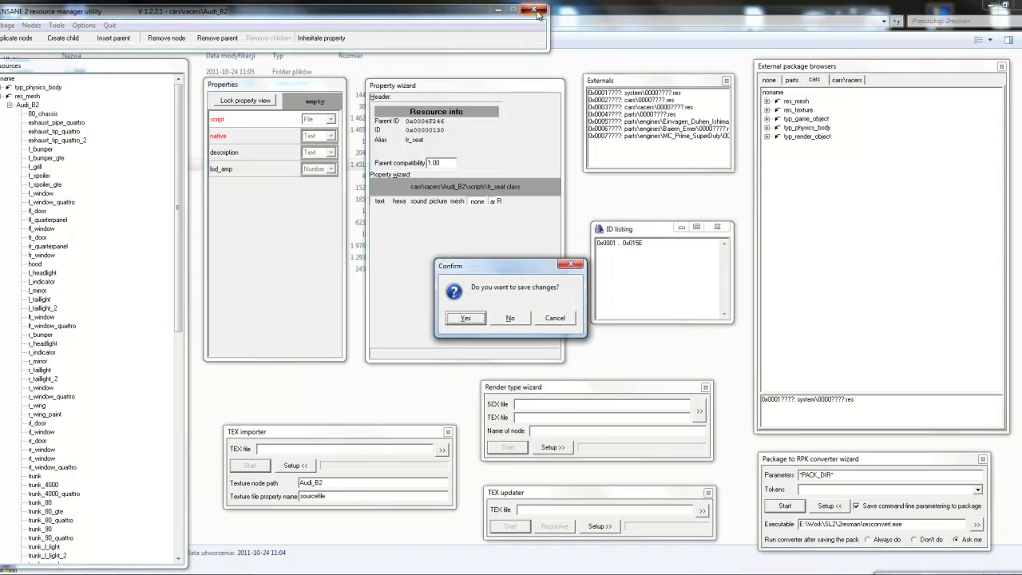
{"action": "left_click", "coordinate": [515, 318]}
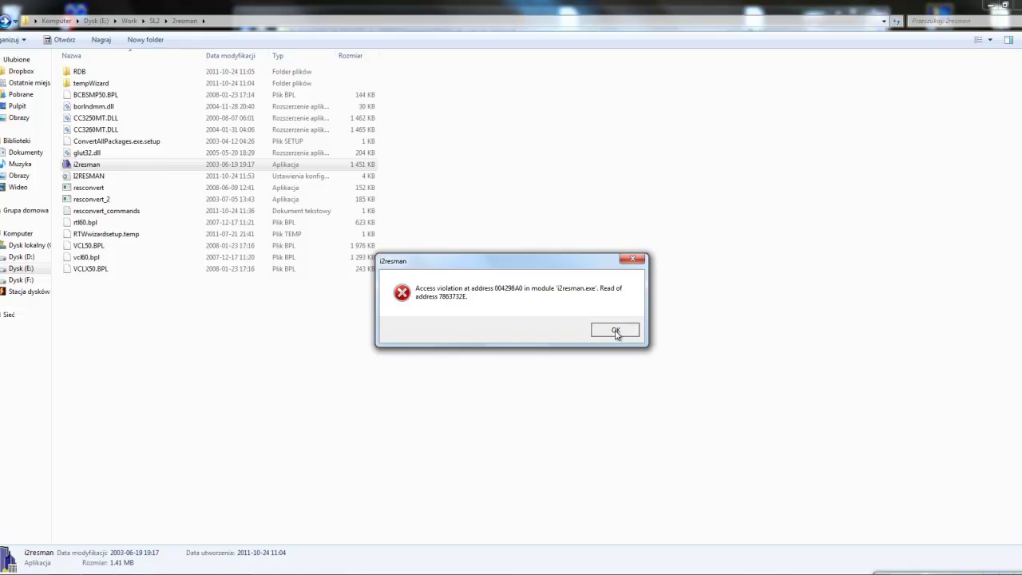
{"action": "left_click", "coordinate": [616, 331]}
{"action": "left_click", "coordinate": [990, 568]}
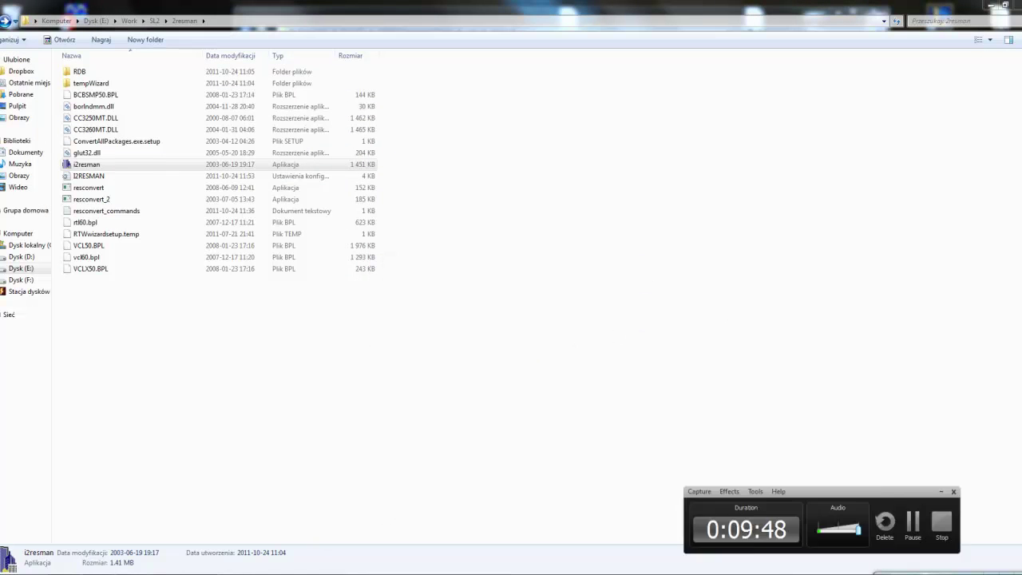